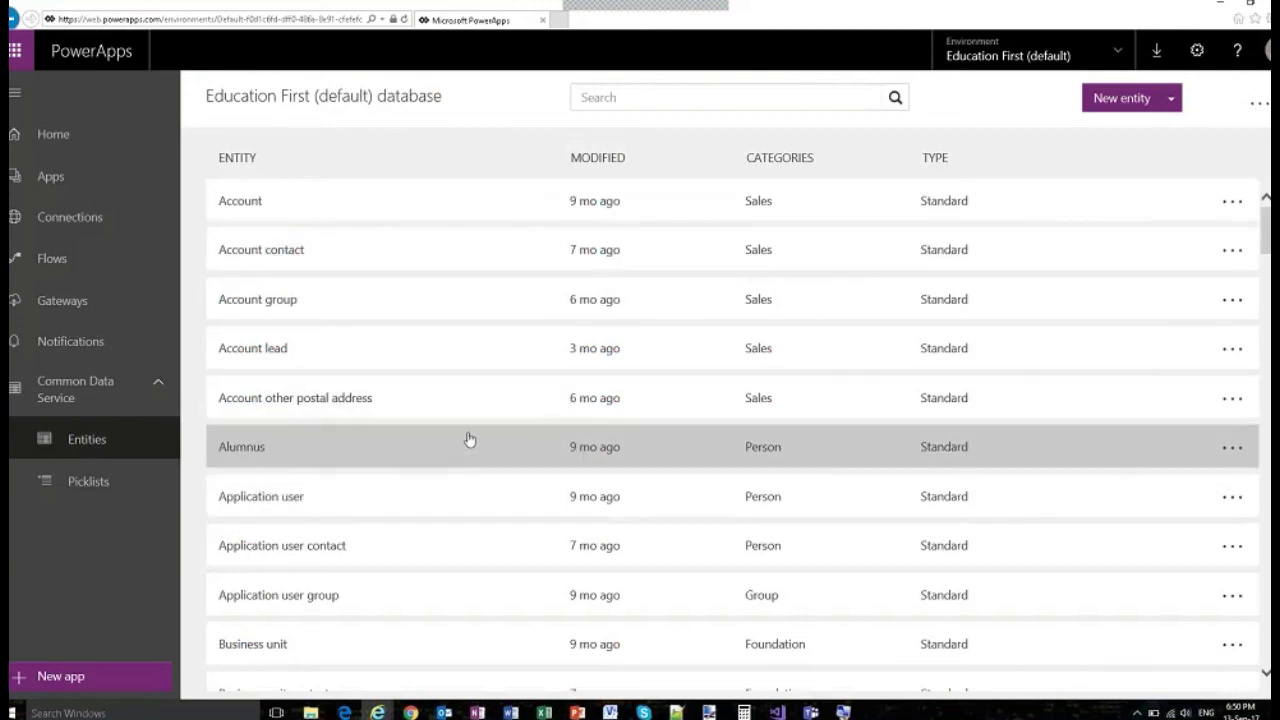
Browse the entities of the Education First (default) database and open the Account entity
scroll(469, 441, "down", 3)
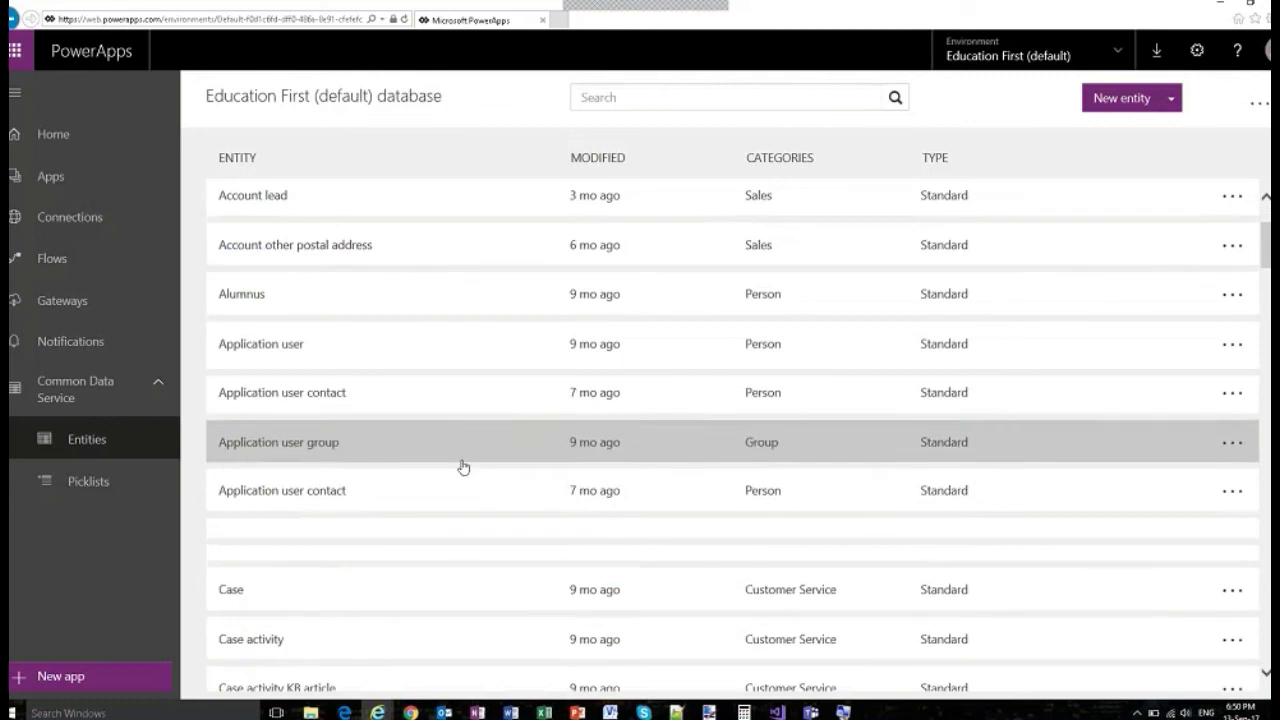
scroll(517, 494, "down", 3)
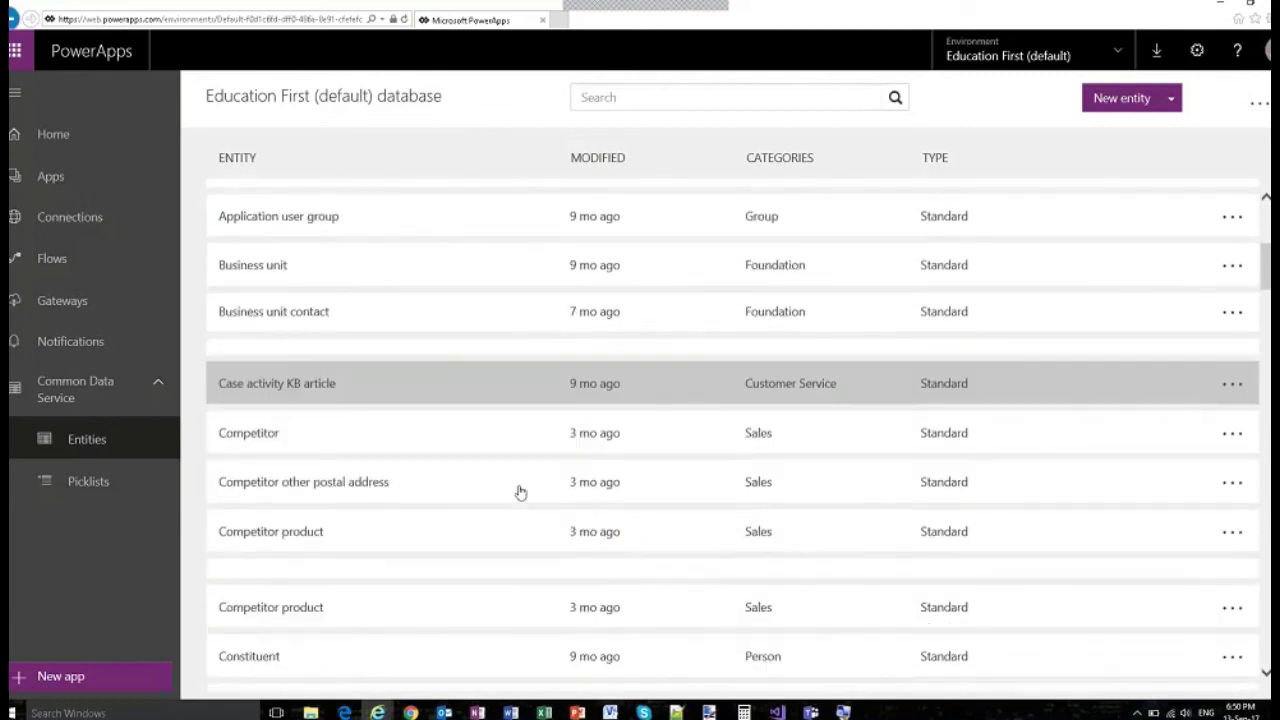
scroll(470, 545, "up", 6)
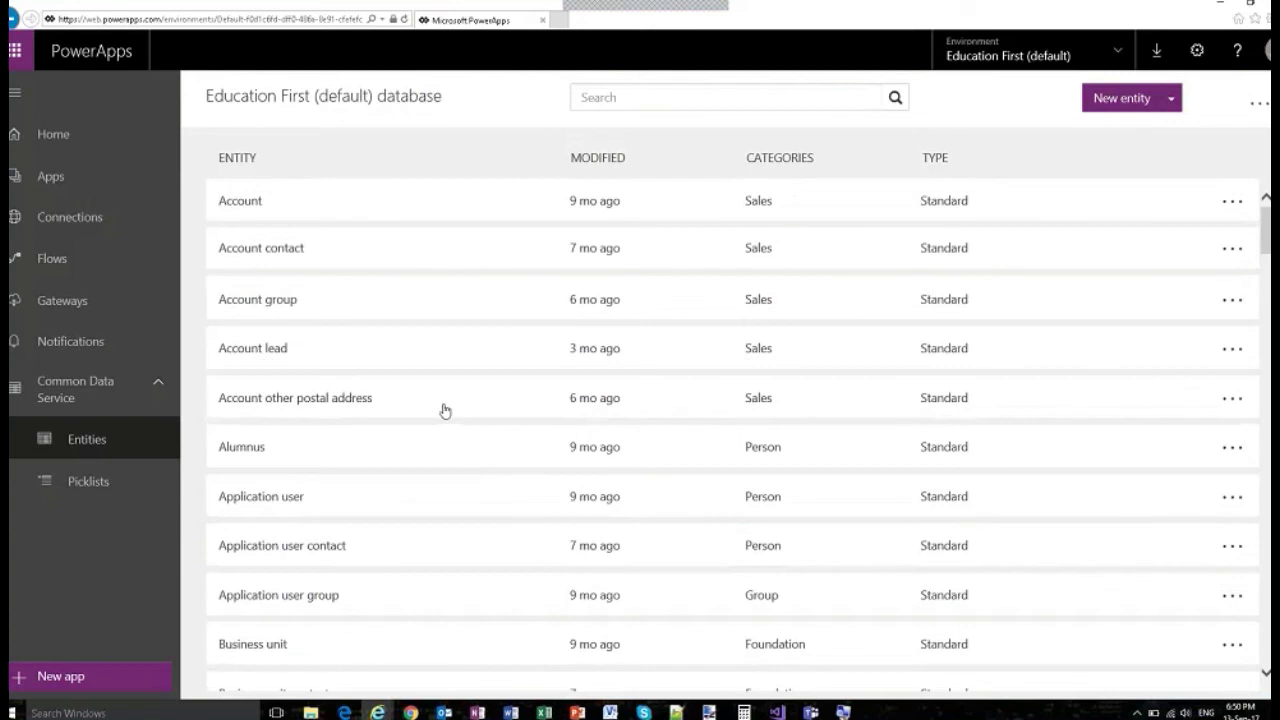
left_click(266, 206)
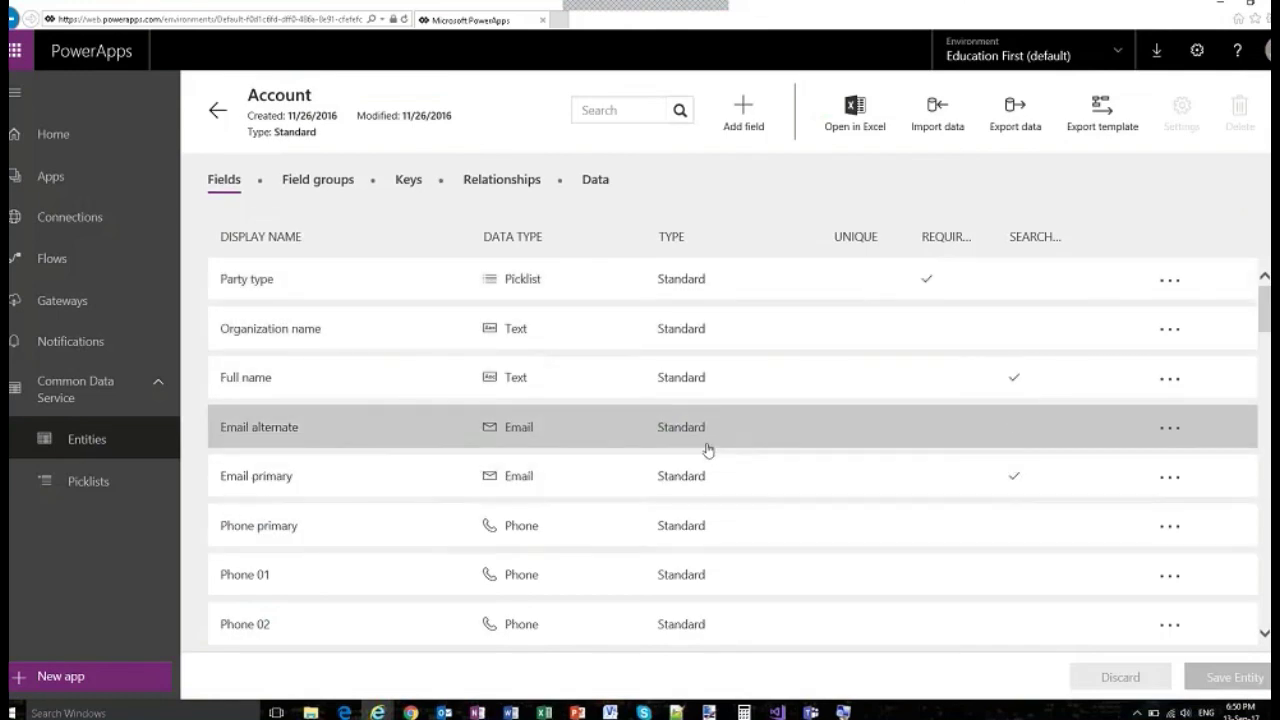
Review the Account entity's list of fields, including their data types and required and searchable marks
scroll(977, 357, "down", 5)
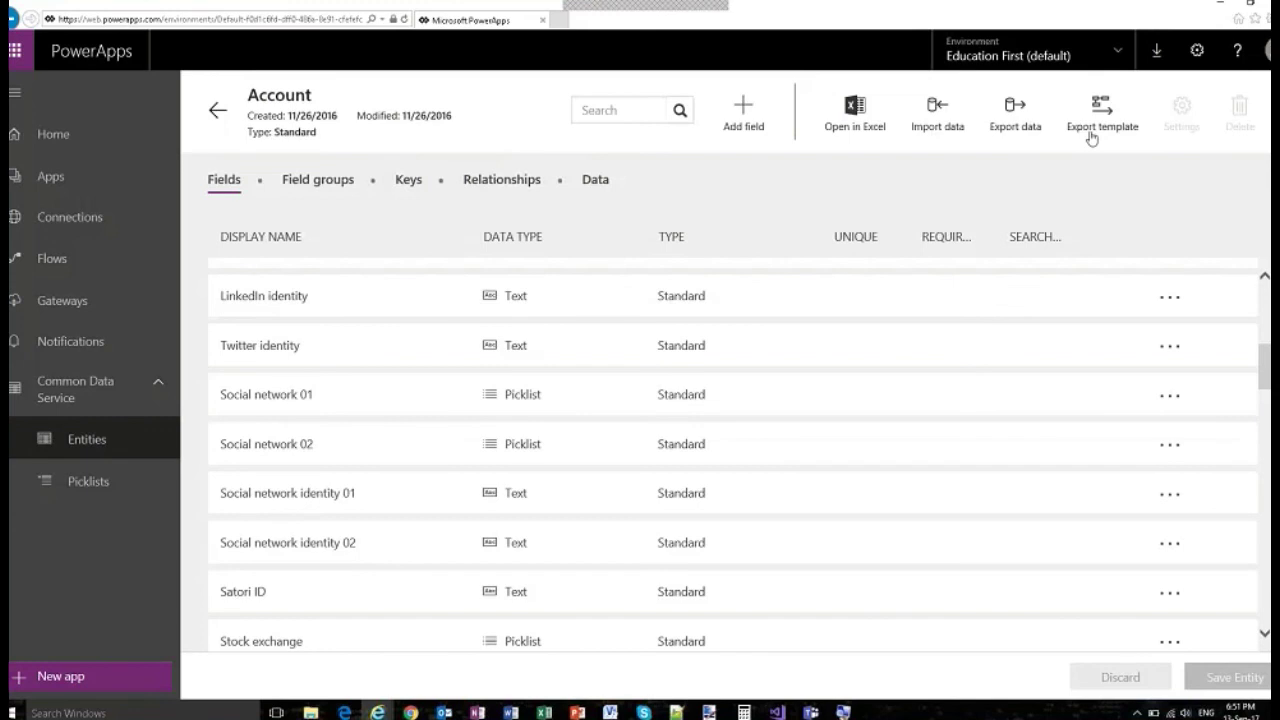
scroll(909, 313, "up", 5)
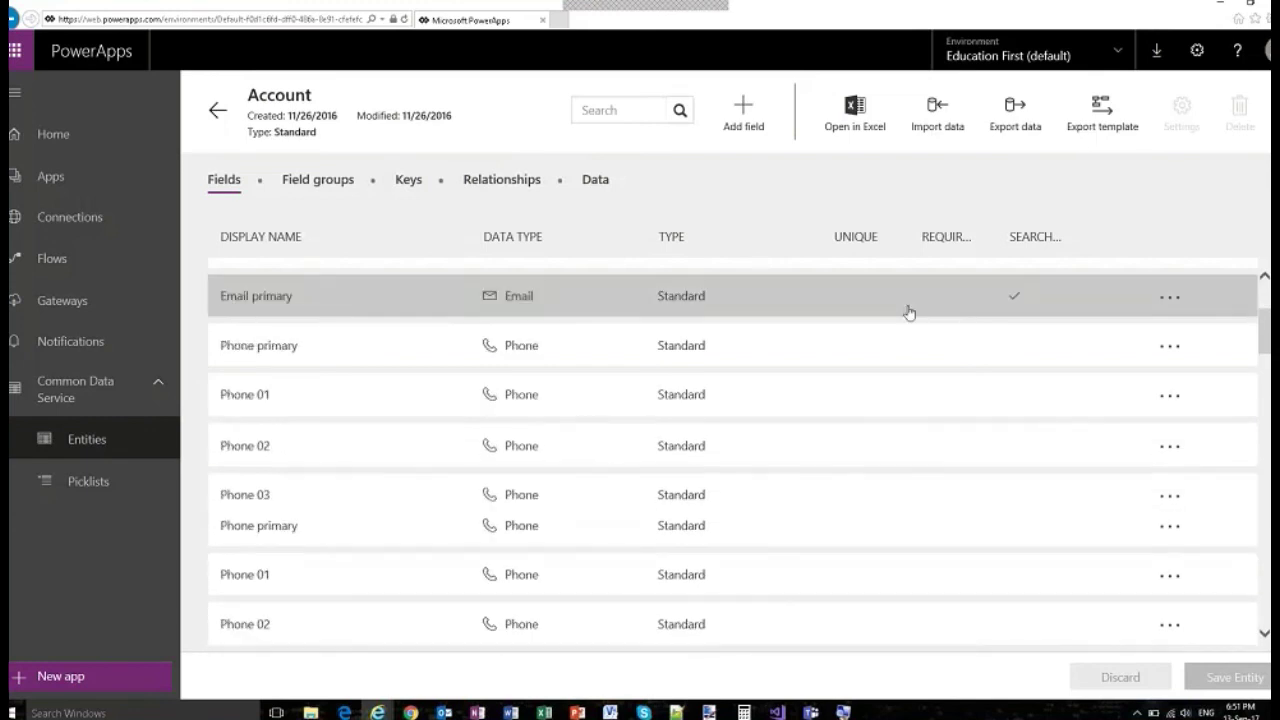
scroll(909, 313, "up", 3)
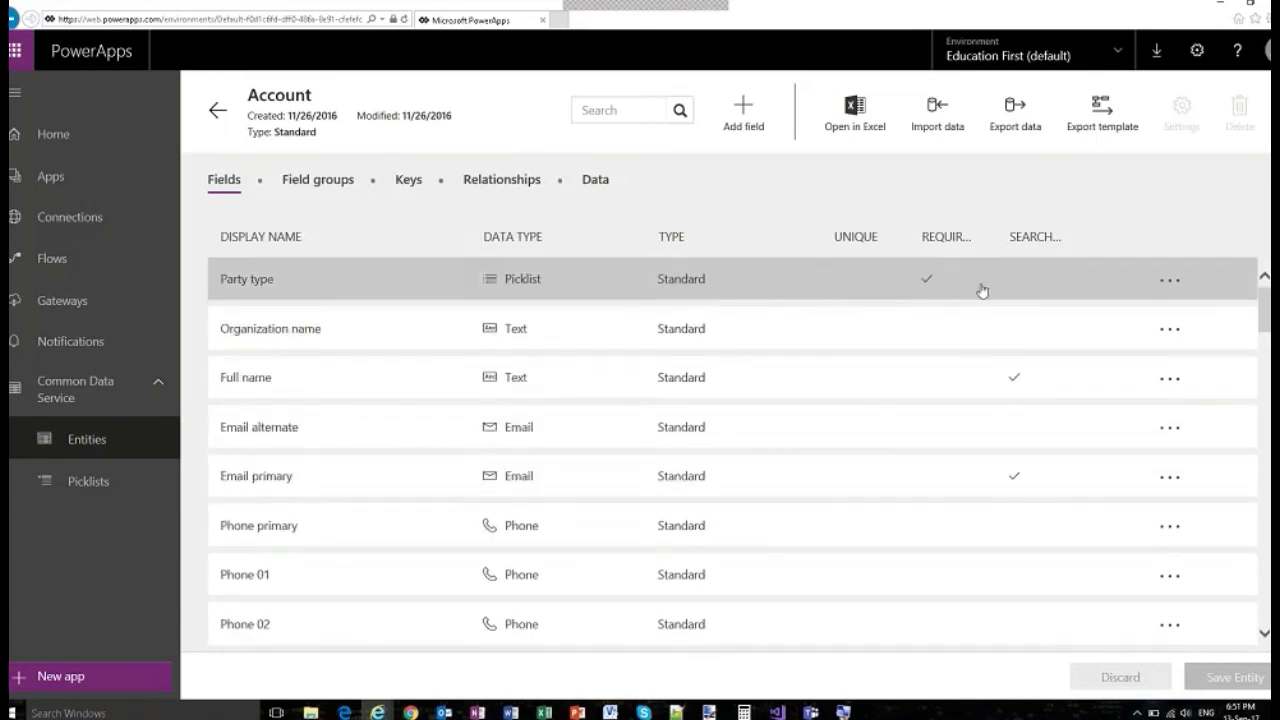
scroll(475, 354, "down", 1)
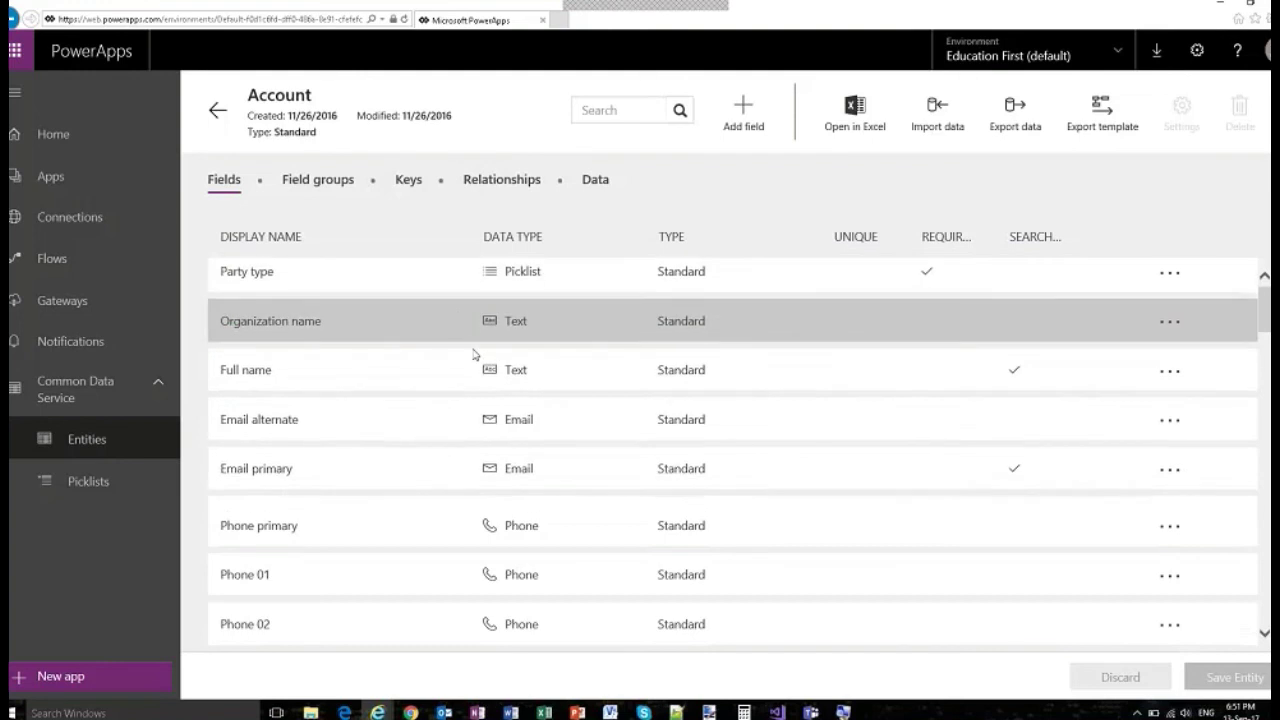
scroll(475, 354, "down", 3)
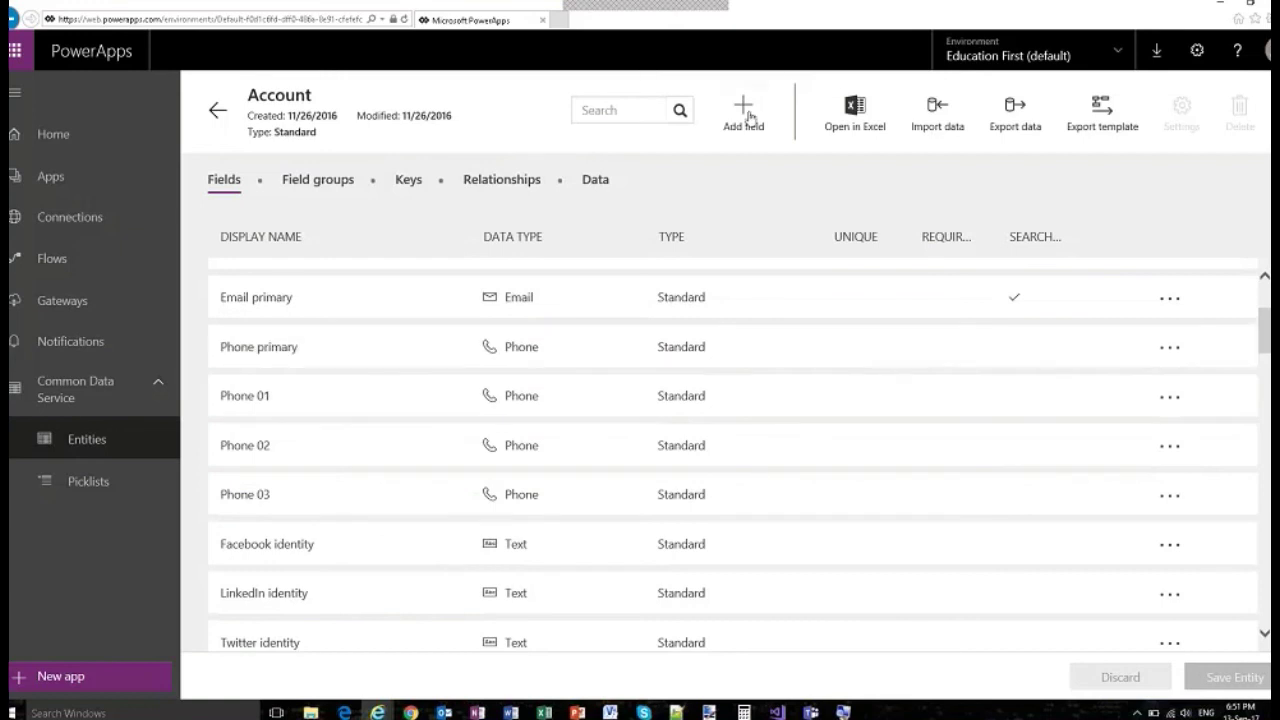
Check the available actions for the Email primary and Phone primary fields, and view the Account entity's relationships
left_click(1169, 297)
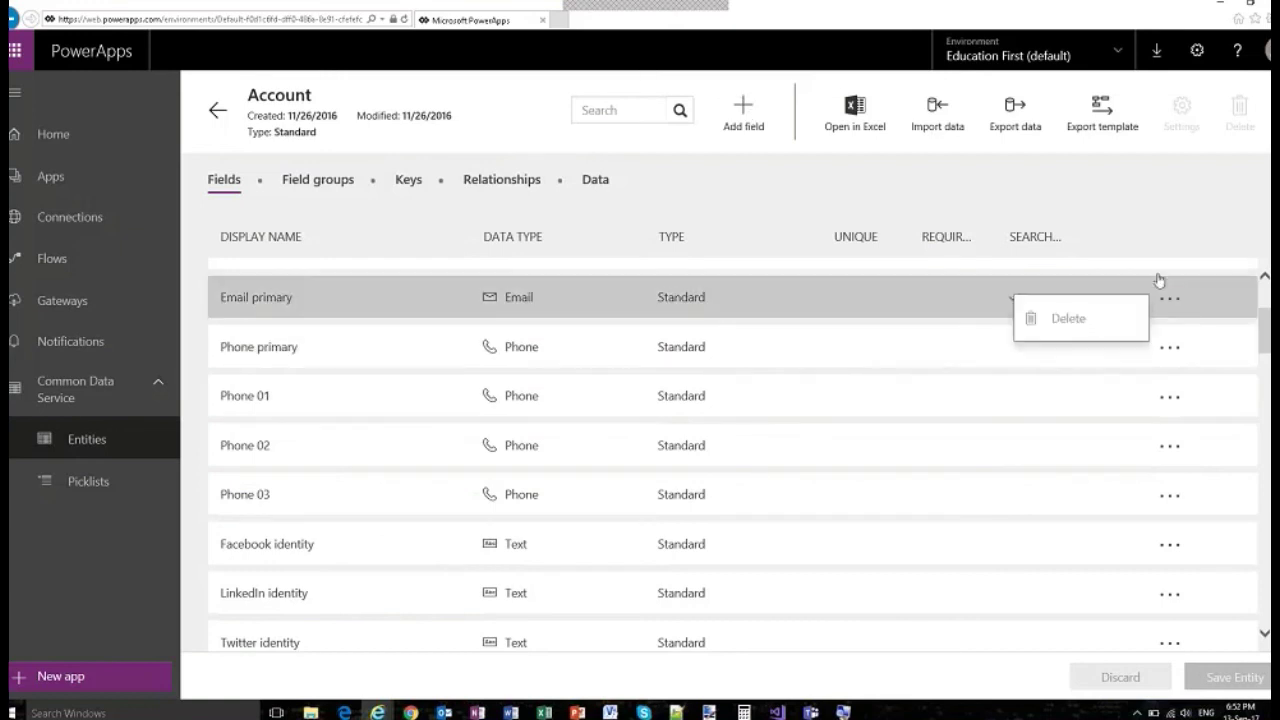
left_click(1170, 347)
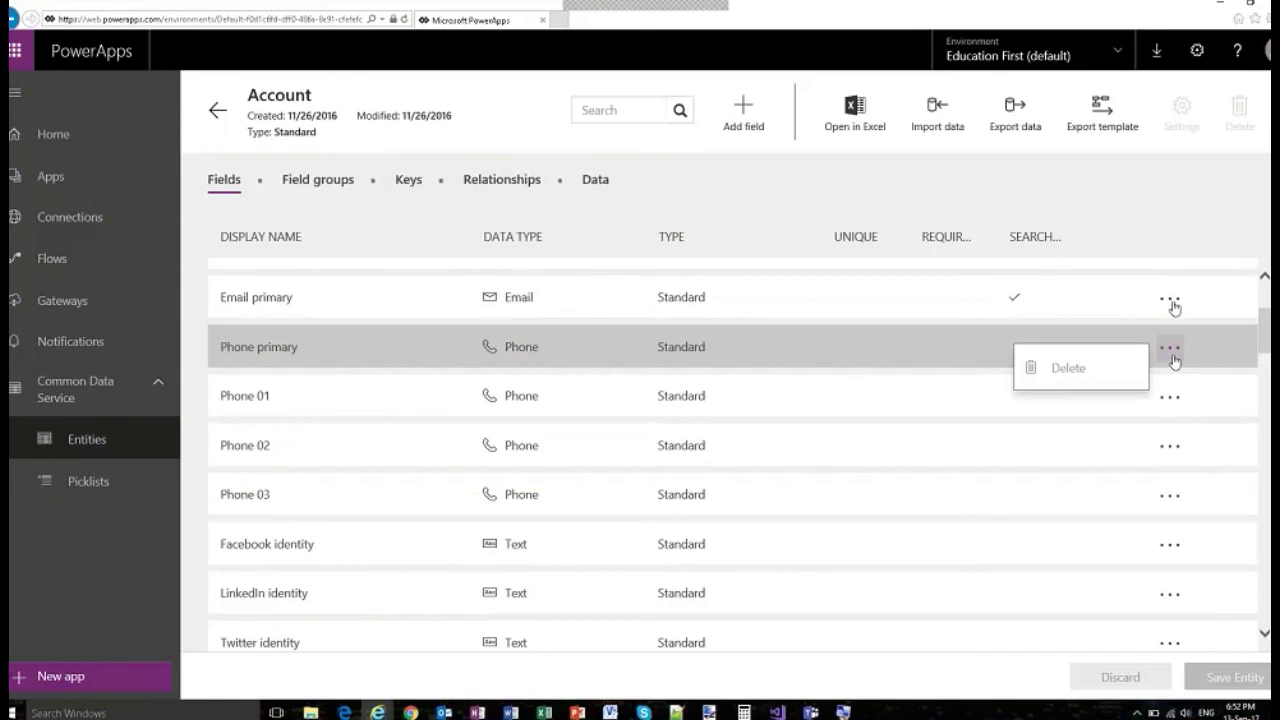
scroll(1160, 300, "up", 3)
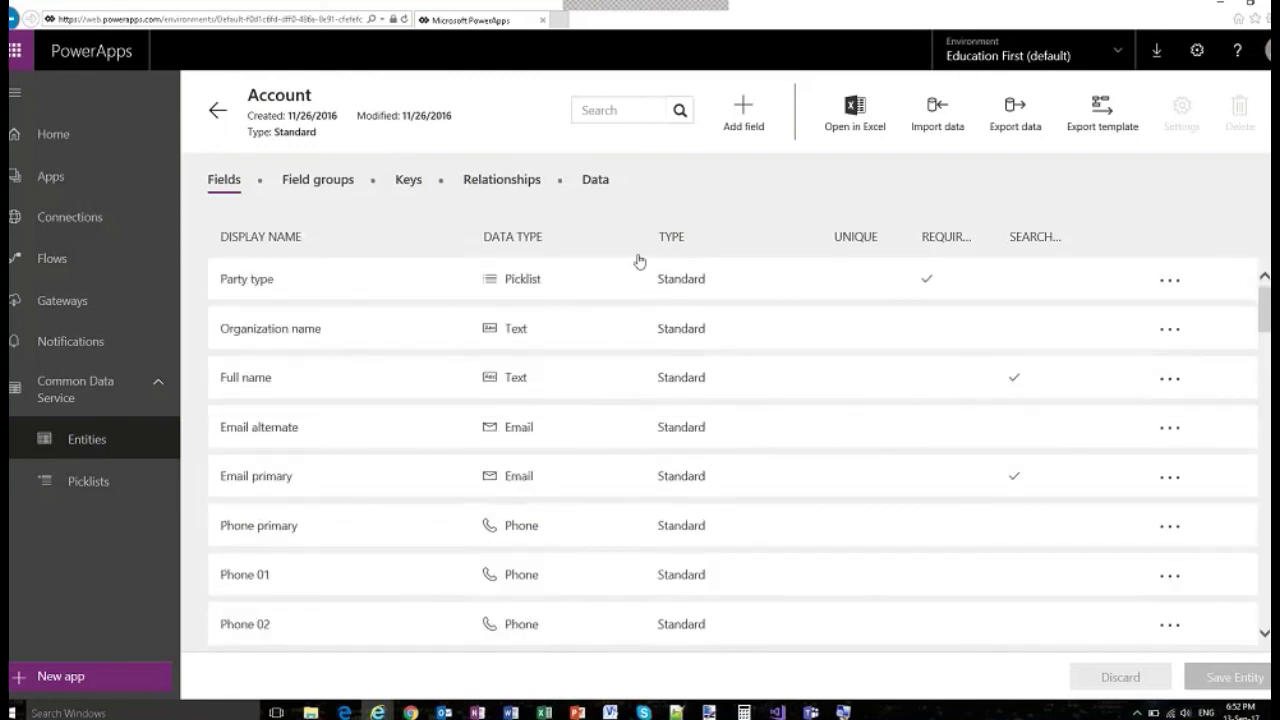
left_click(408, 182)
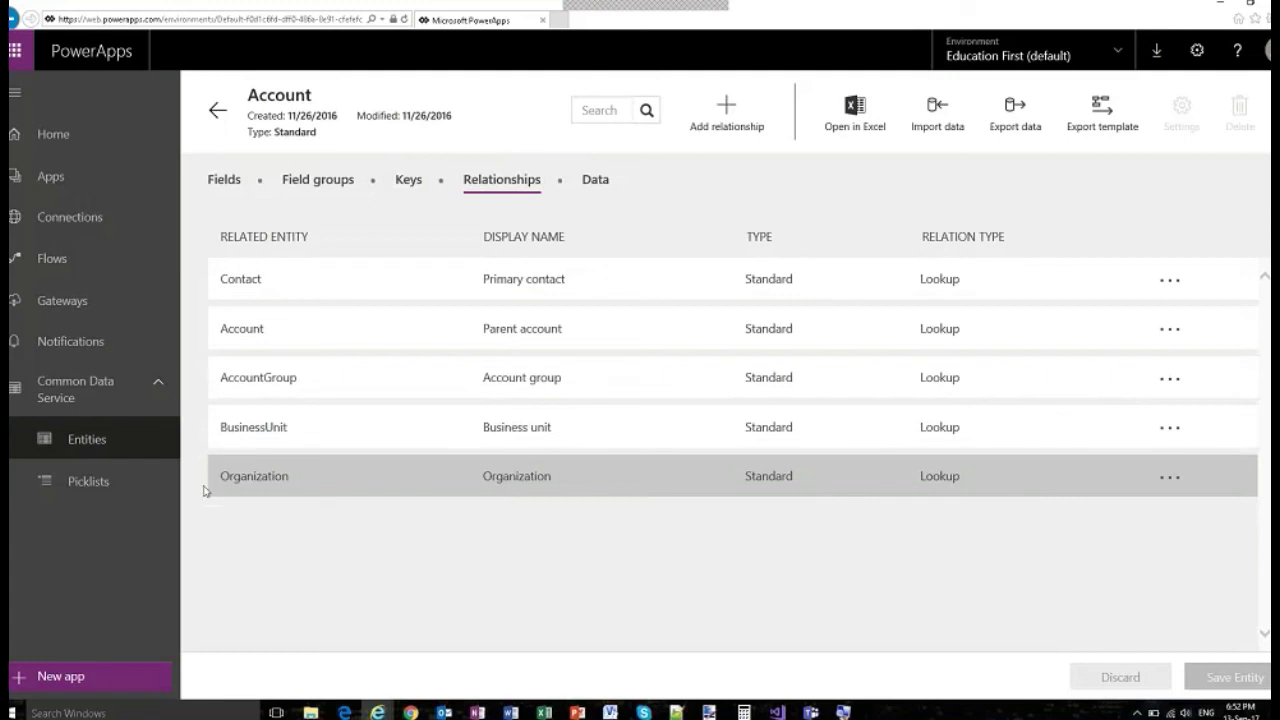
Show the Common Data Service picklists, view the items of Account status, and return to the list
left_click(81, 485)
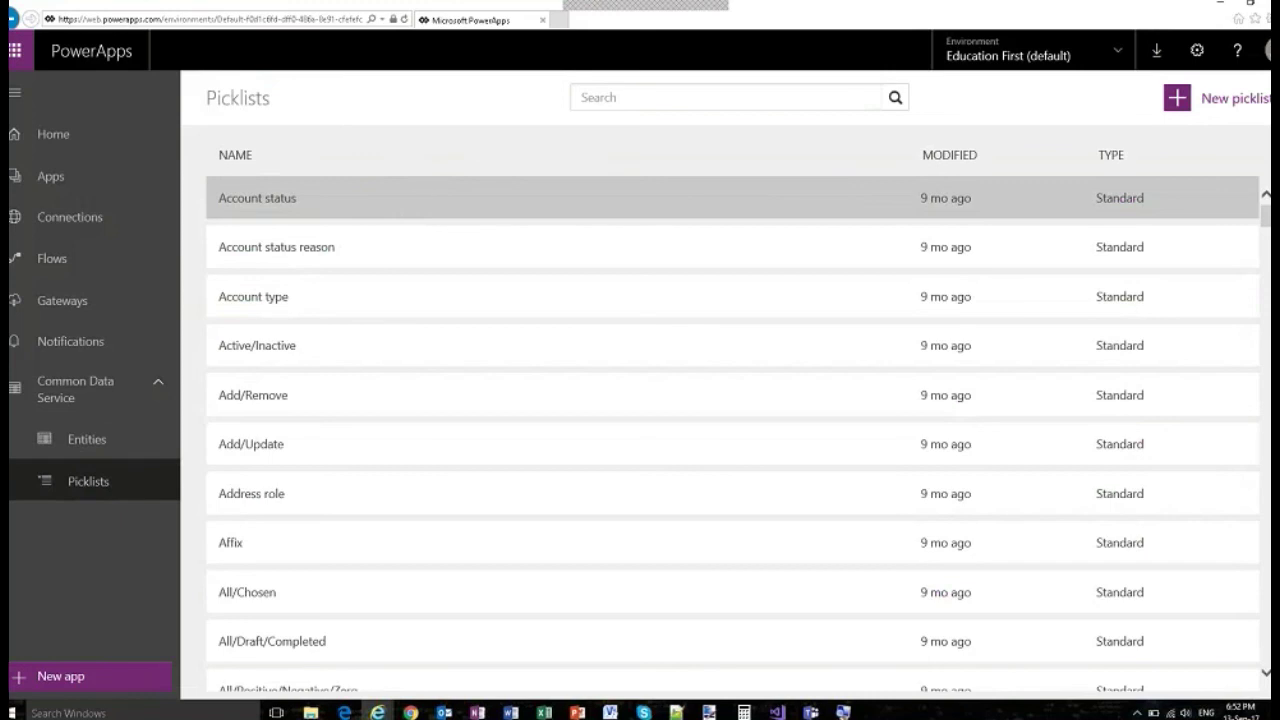
left_click(286, 199)
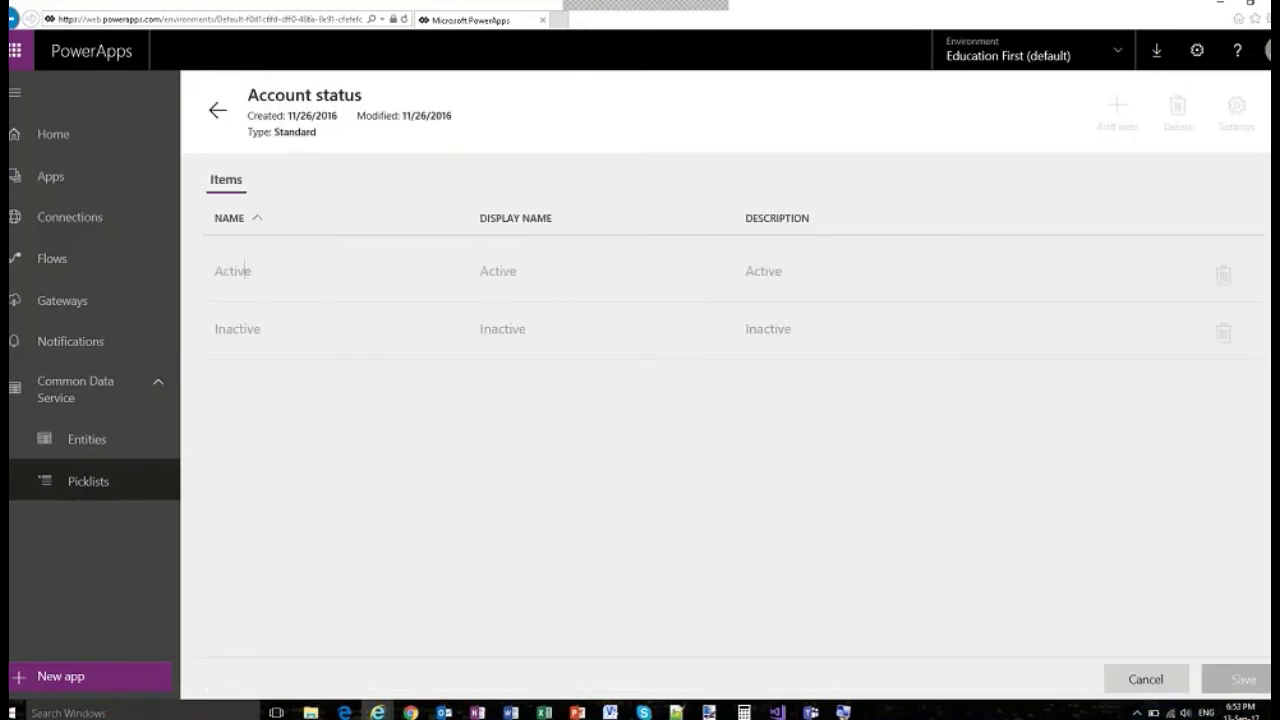
key("alt+Left")
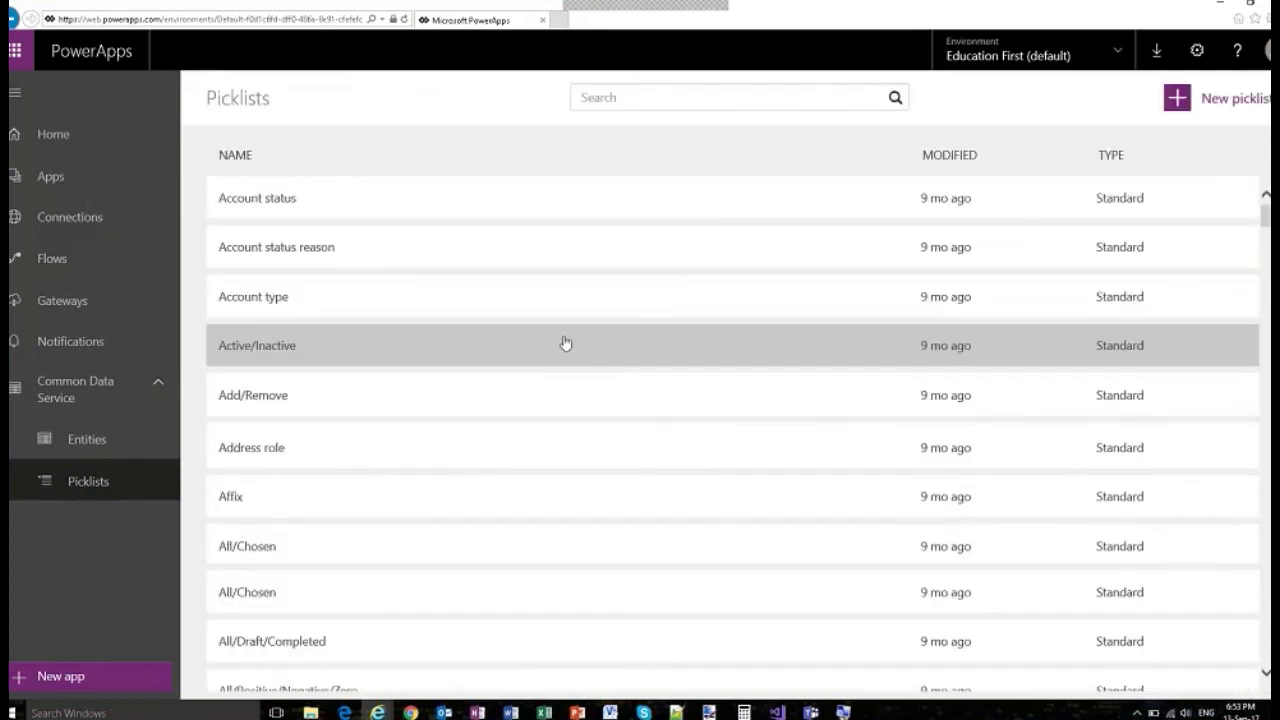
Find the Contact type picklist, view its items, and return to the list of picklists
scroll(563, 343, "down", 3)
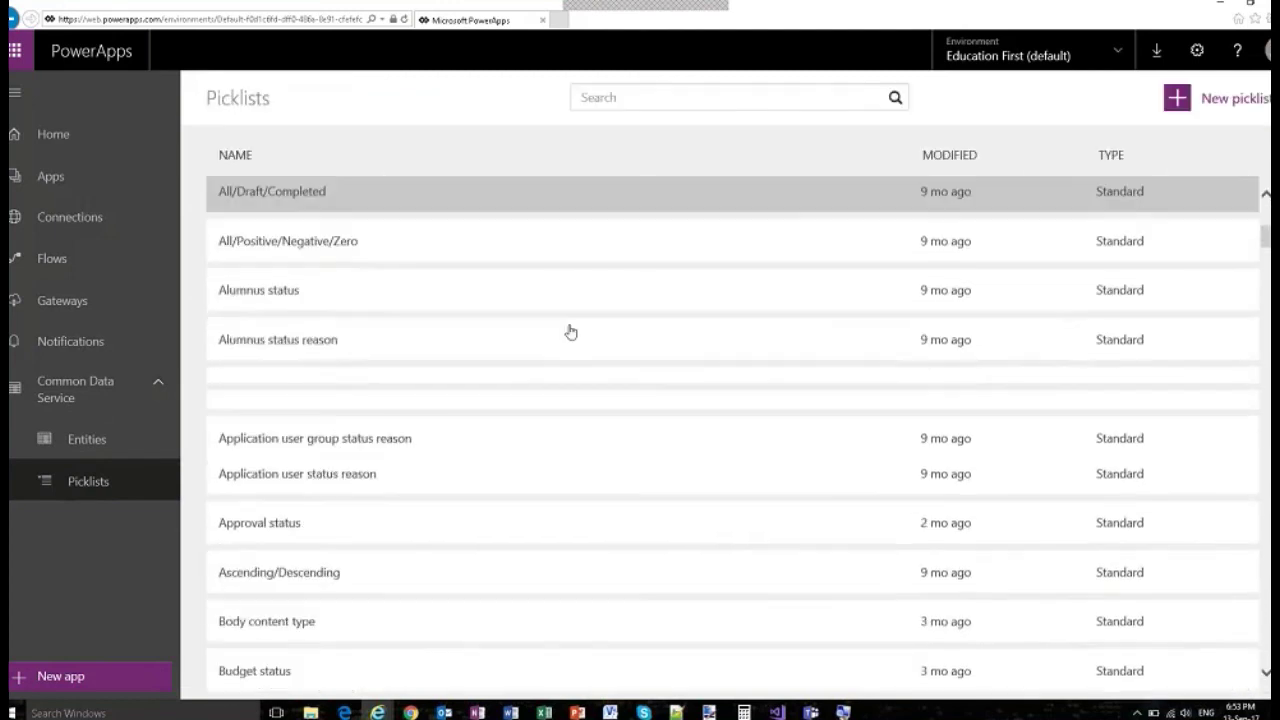
scroll(571, 328, "down", 4)
left_click(423, 574)
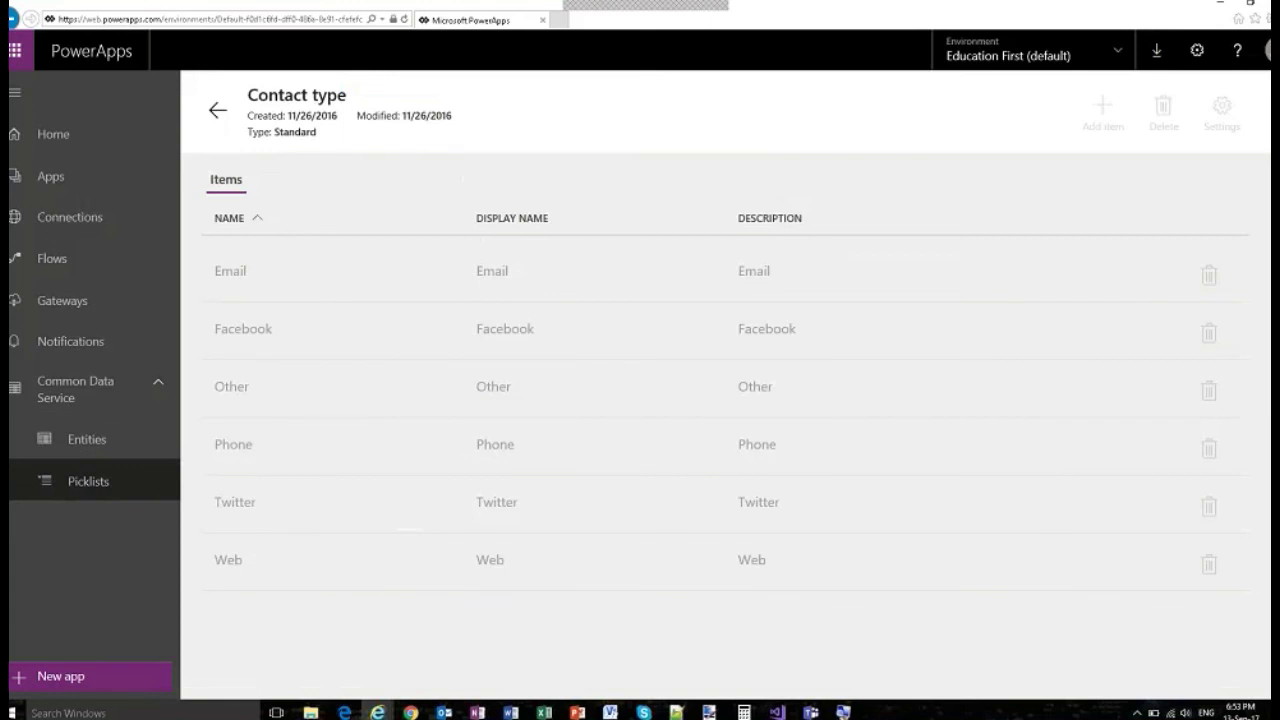
key("alt+Left")
scroll(652, 467, "down", 2)
scroll(652, 467, "down", 5)
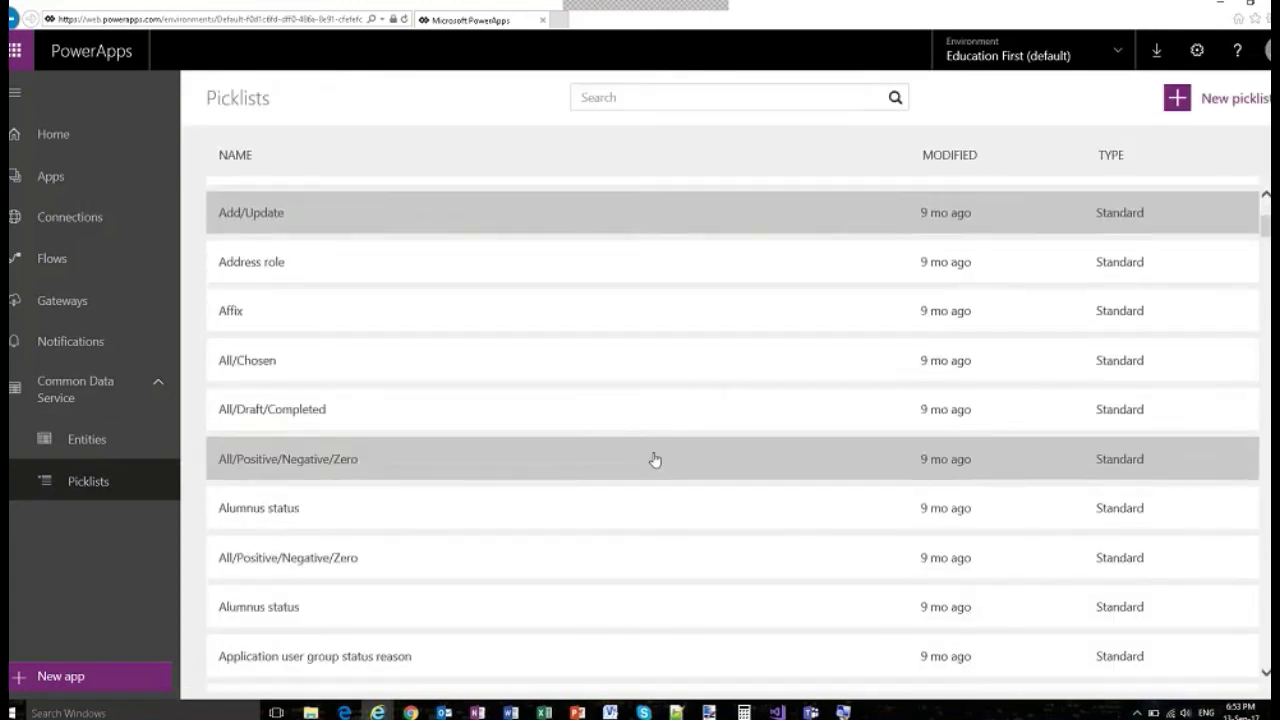
left_click(655, 462)
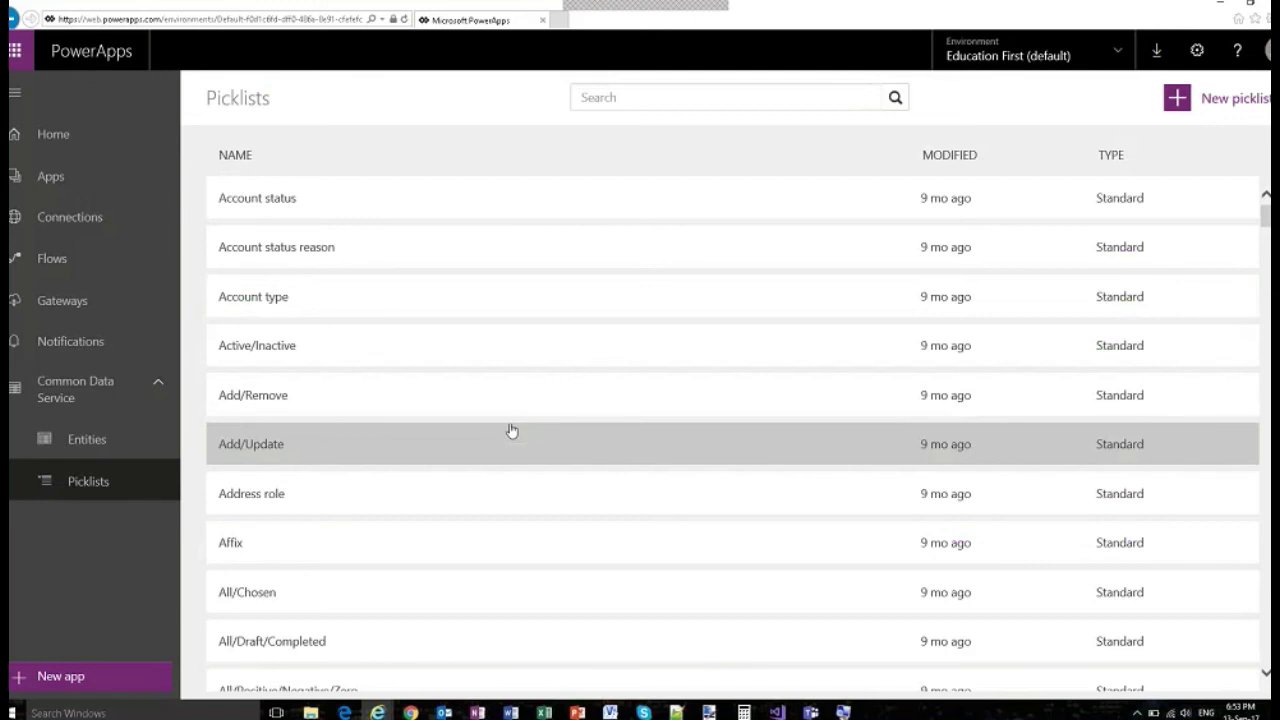
left_click(75, 390)
left_click(26, 414)
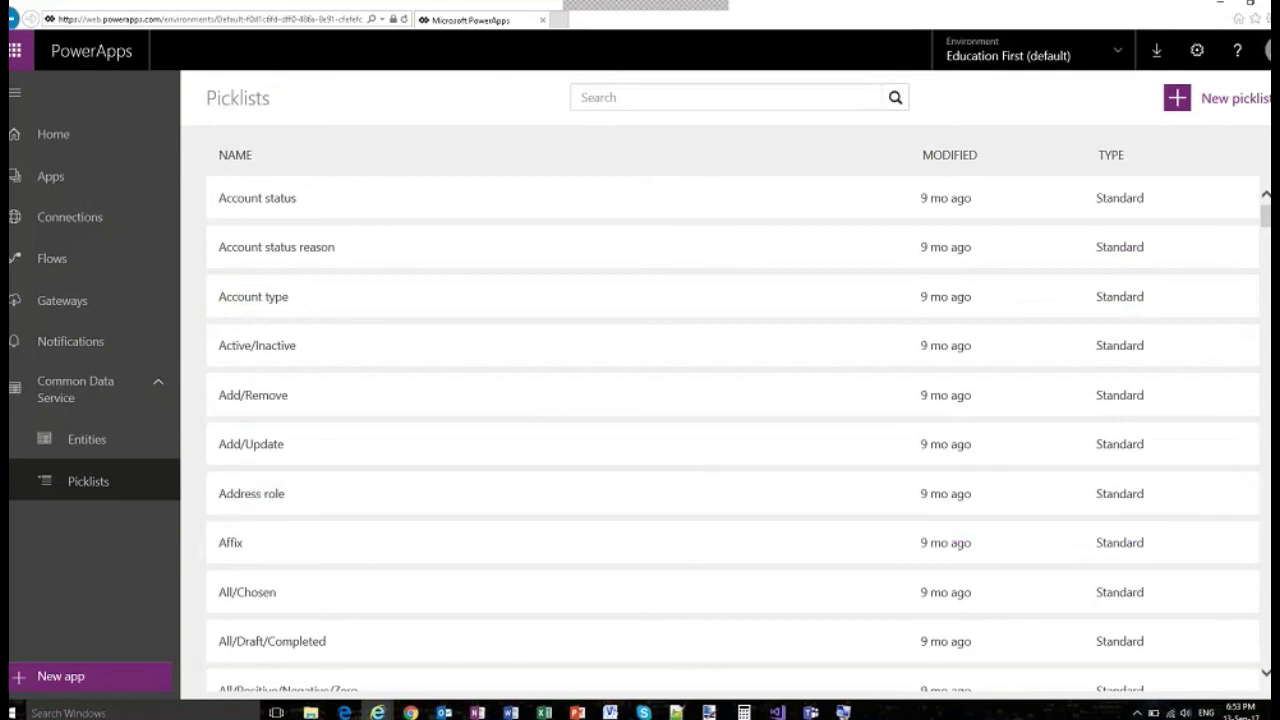
Show the existing connections, start a new connection, and search the available connectors for "box"
left_click(70, 216)
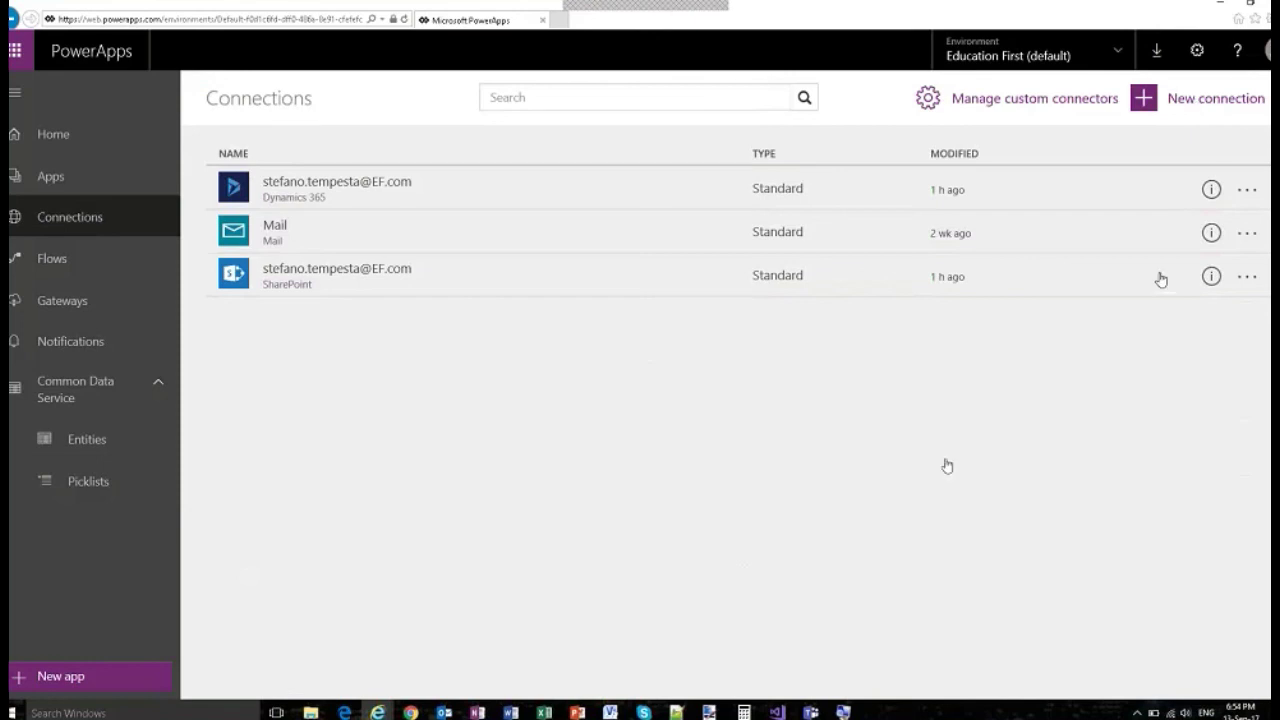
left_click(1185, 110)
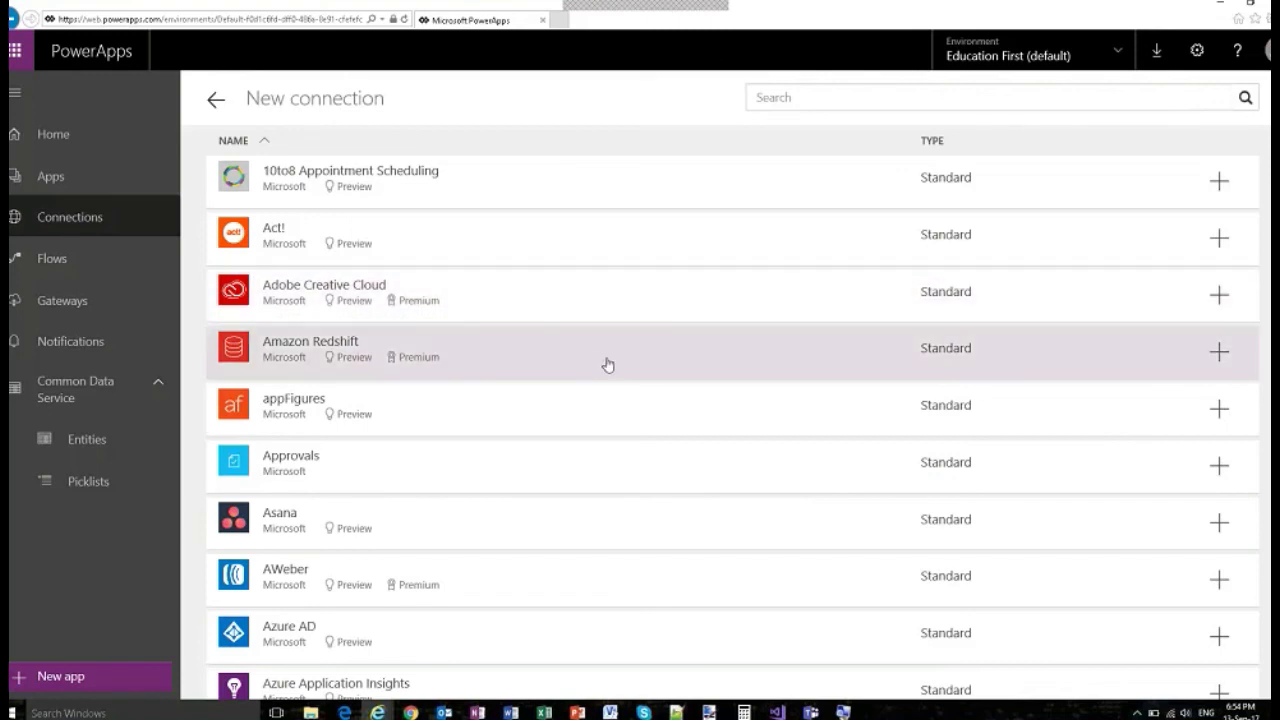
scroll(620, 363, "down", 5)
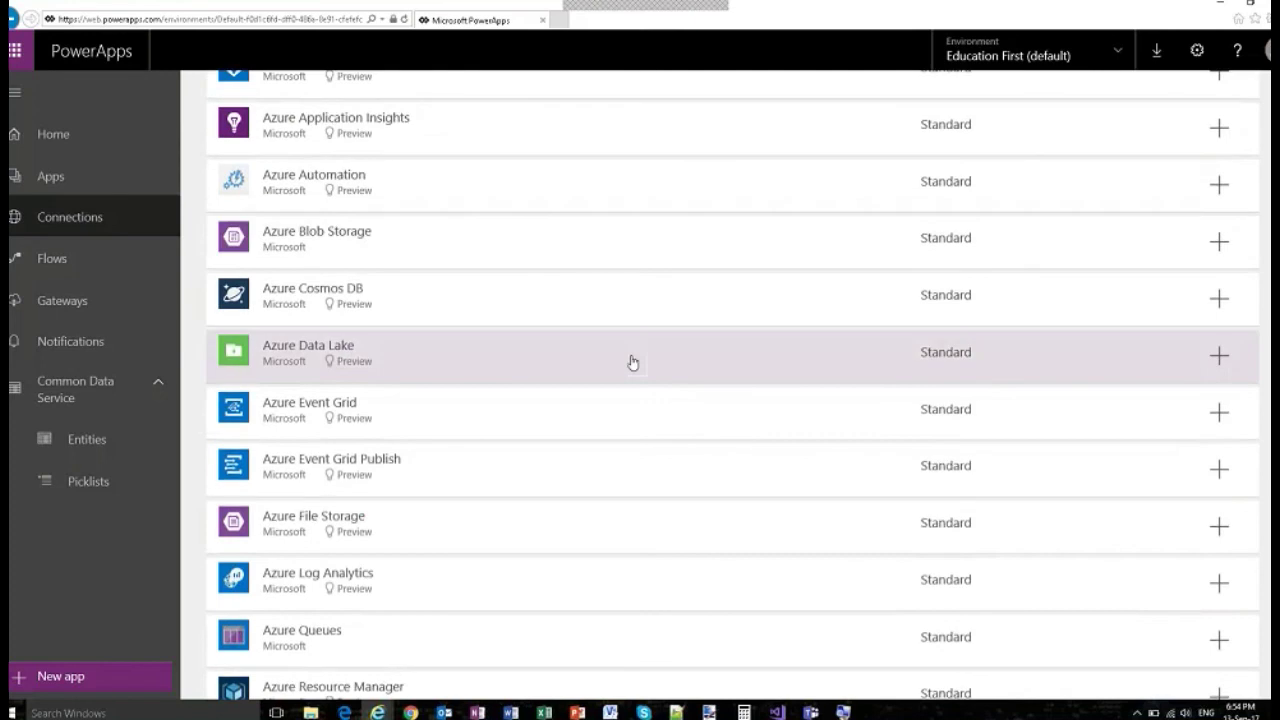
scroll(811, 131, "up", 5)
left_click(843, 97)
type("box")
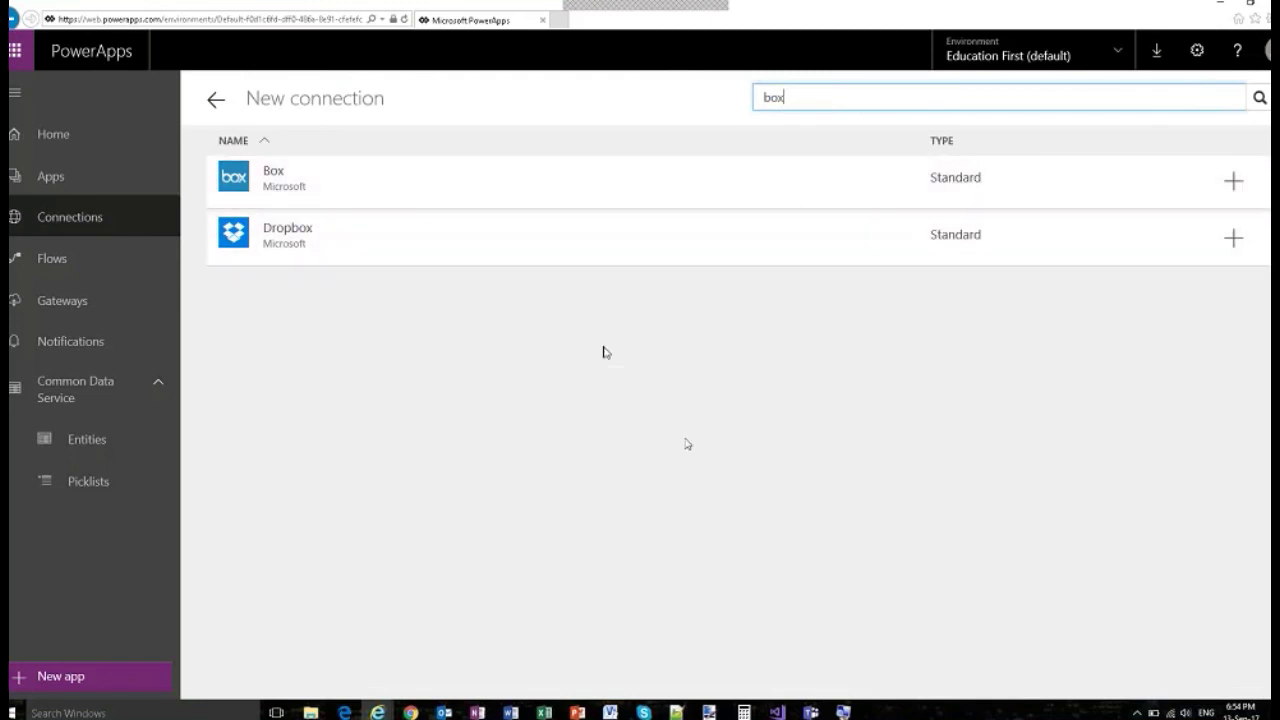
Start creating a Dropbox connection to view its sign-in request, and close it without signing in
left_click(296, 233)
left_click(800, 263)
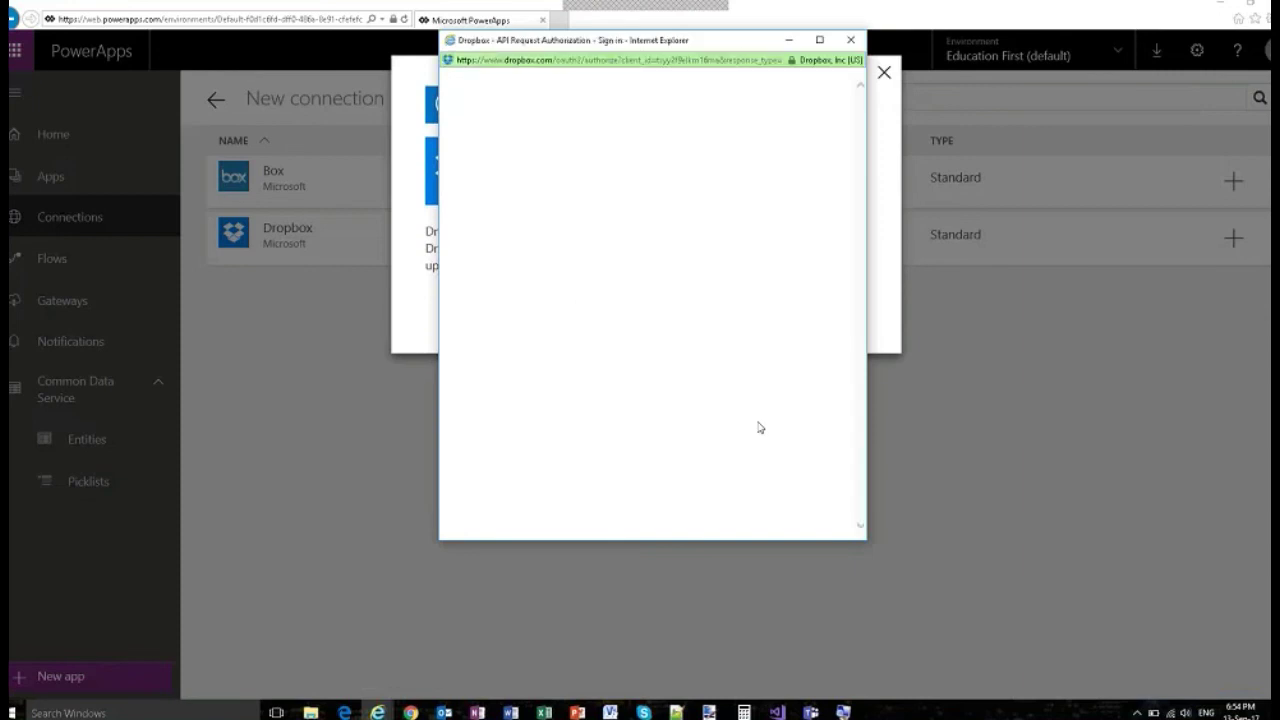
scroll(861, 367, "down", 2)
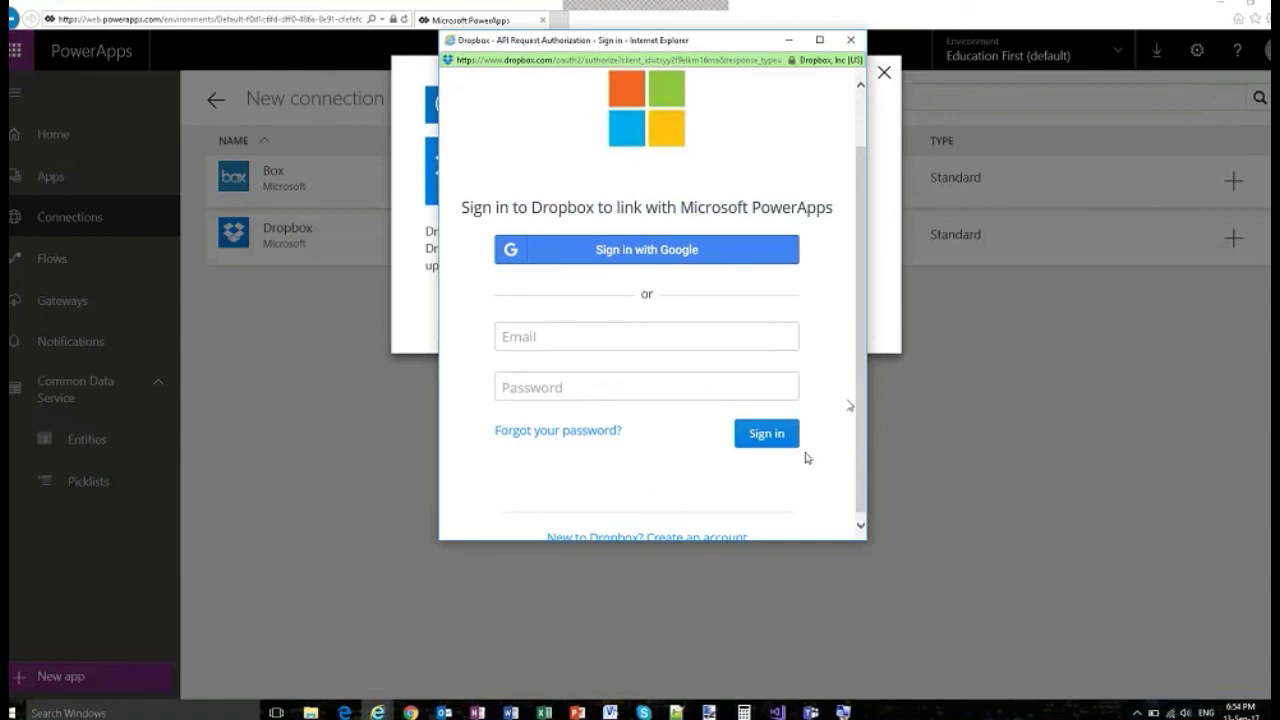
scroll(851, 406, "up", 2)
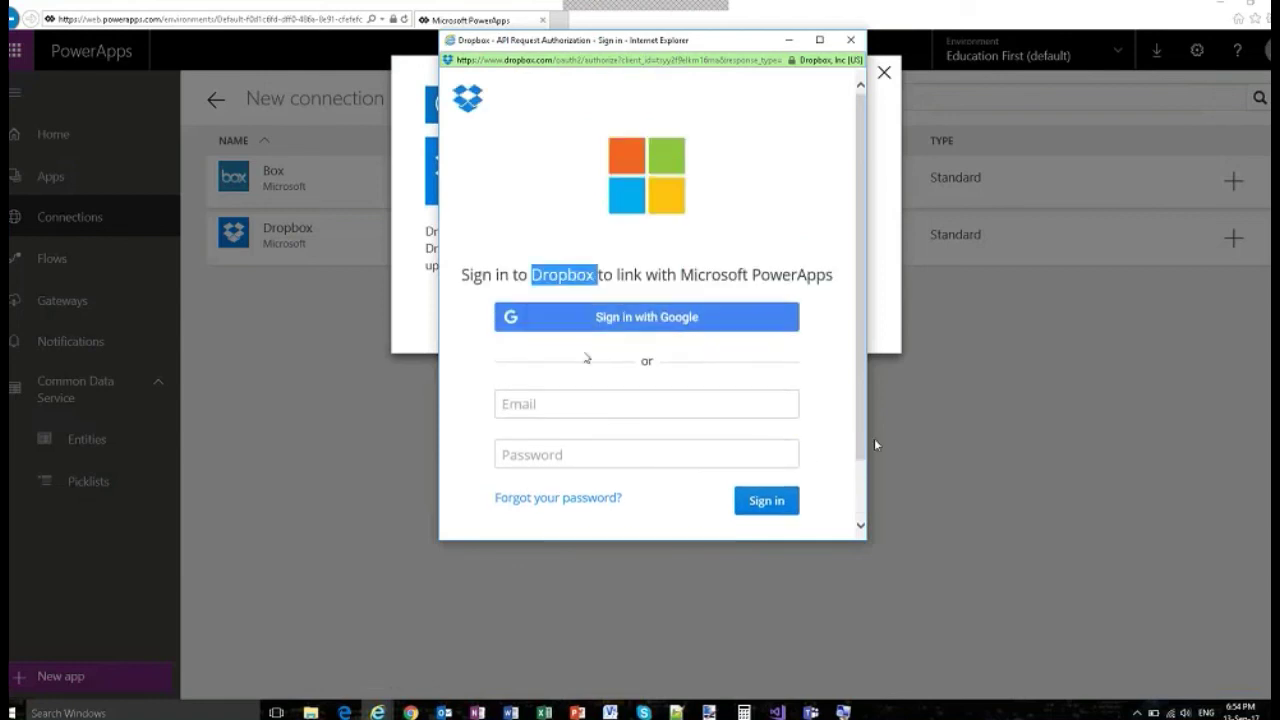
left_click(850, 40)
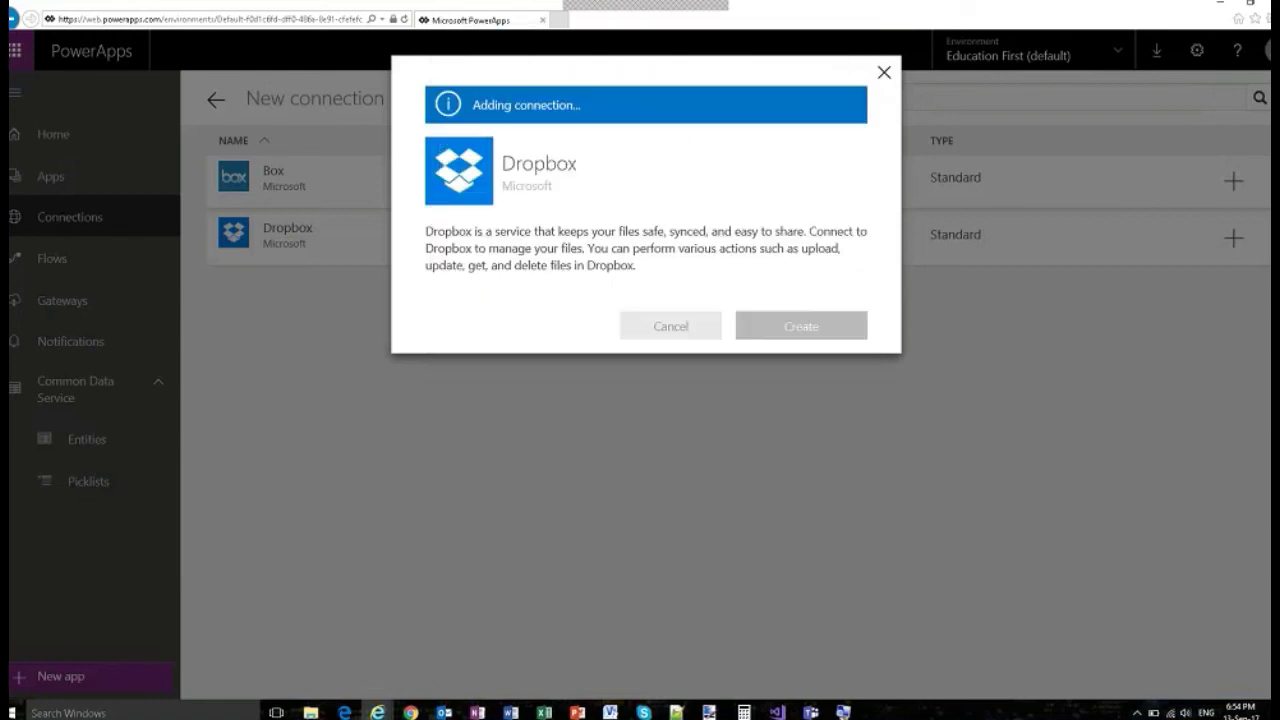
left_click(884, 72)
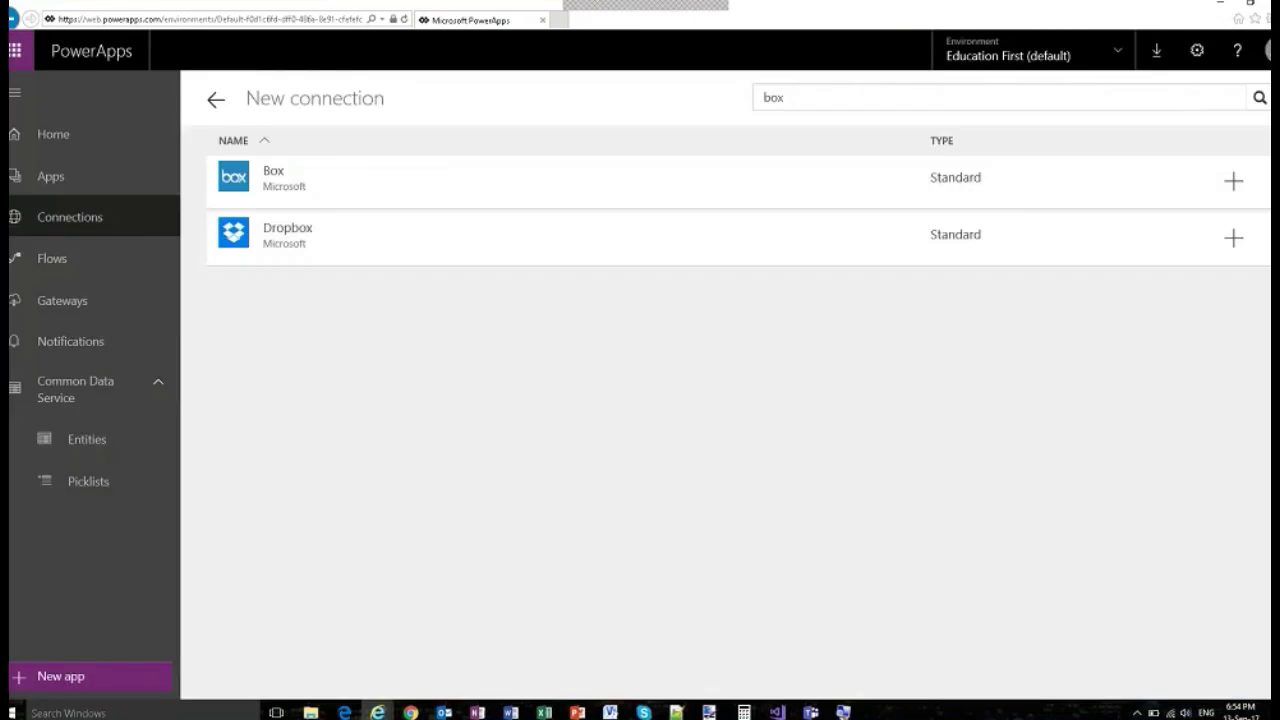
Clear the connector search and browse the full list of connectors down to the Azure services
key("BackSpace")
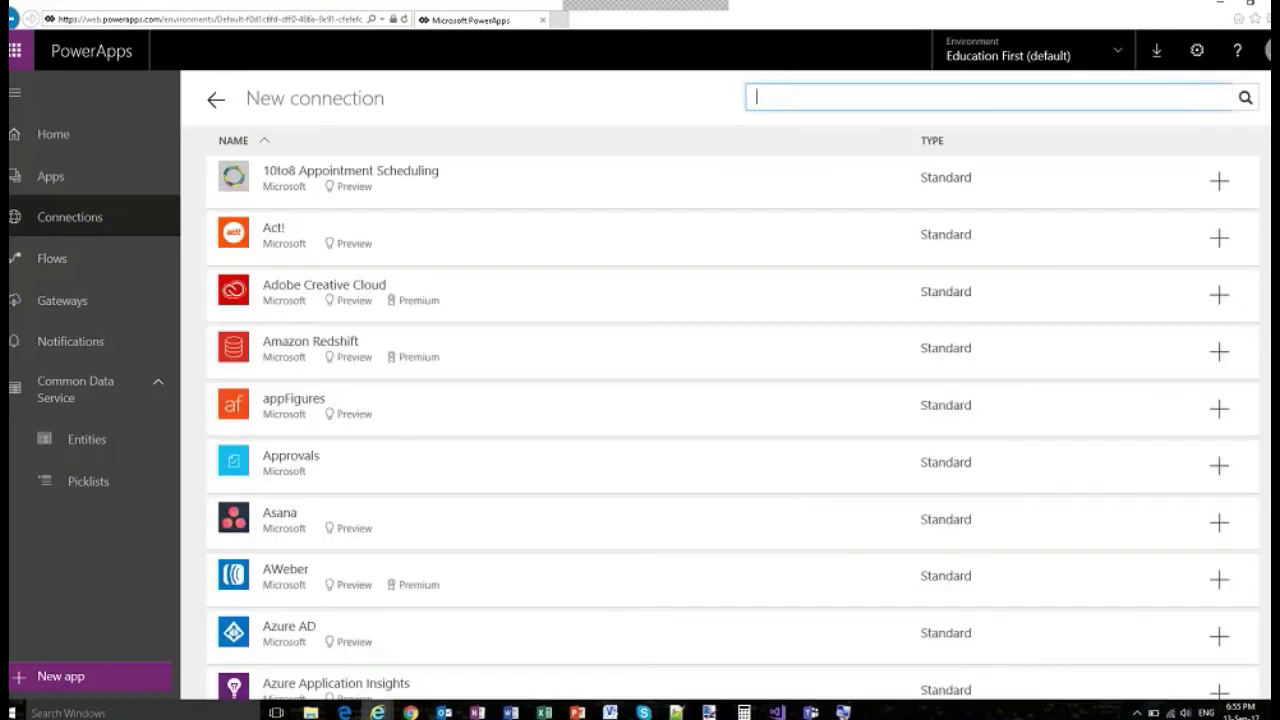
scroll(730, 400, "down", 5)
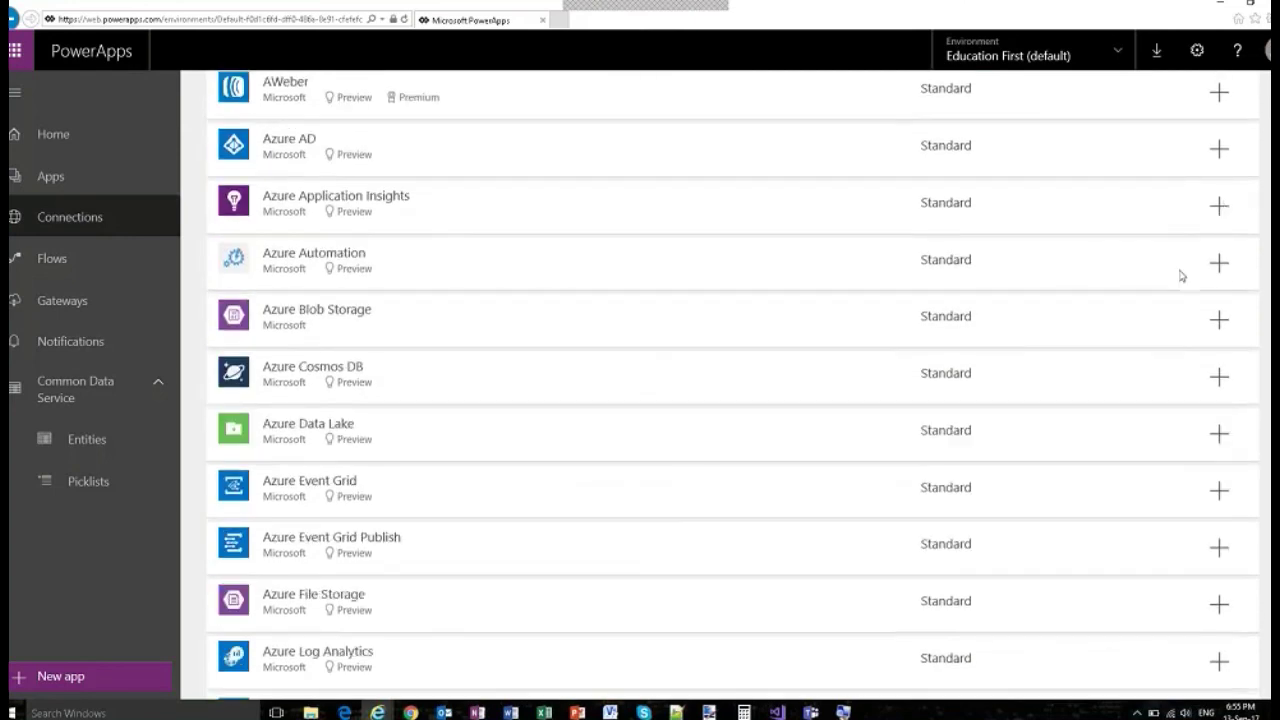
scroll(1180, 276, "down", 1)
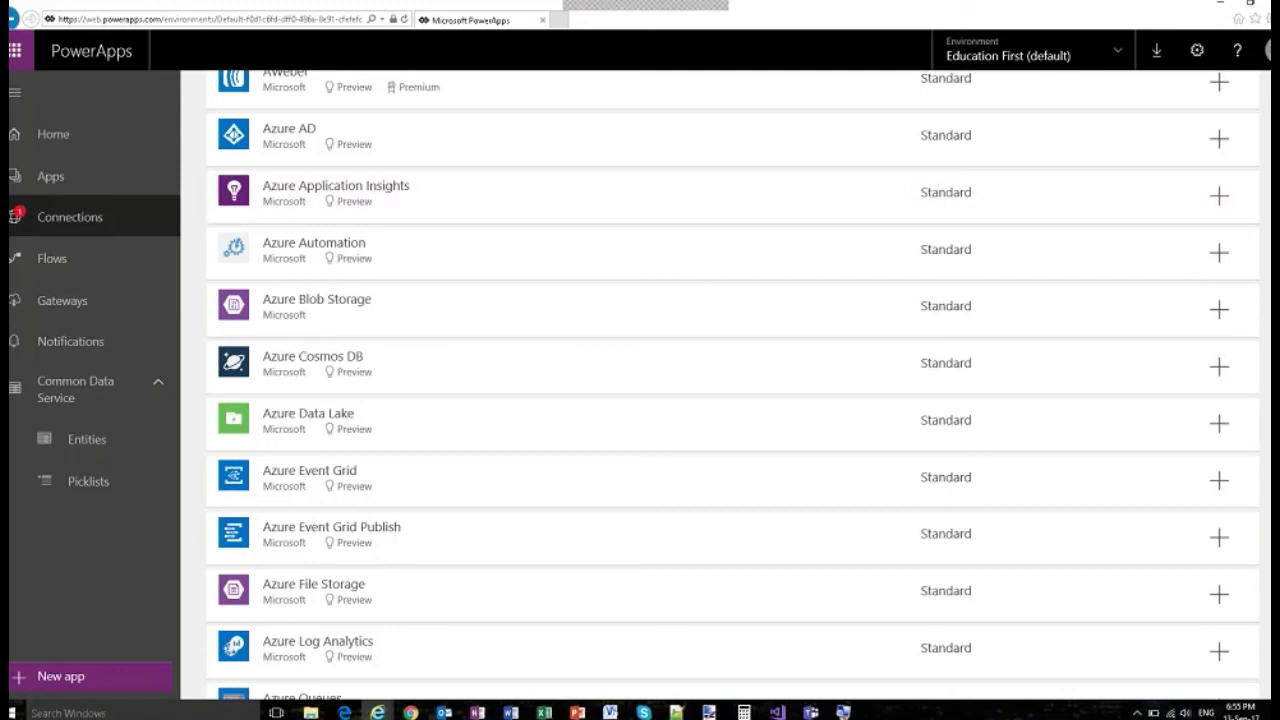
Open the PowerApps Admin center on its list of environments
left_click(1196, 52)
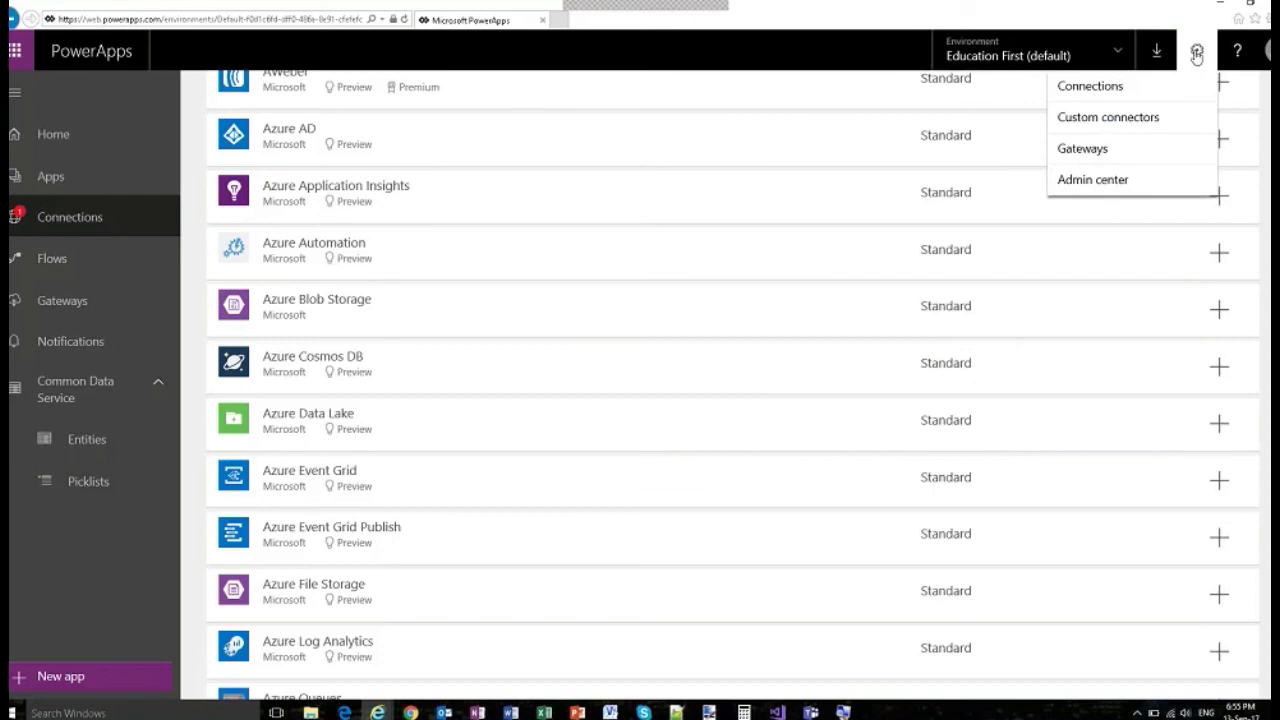
left_click(1105, 184)
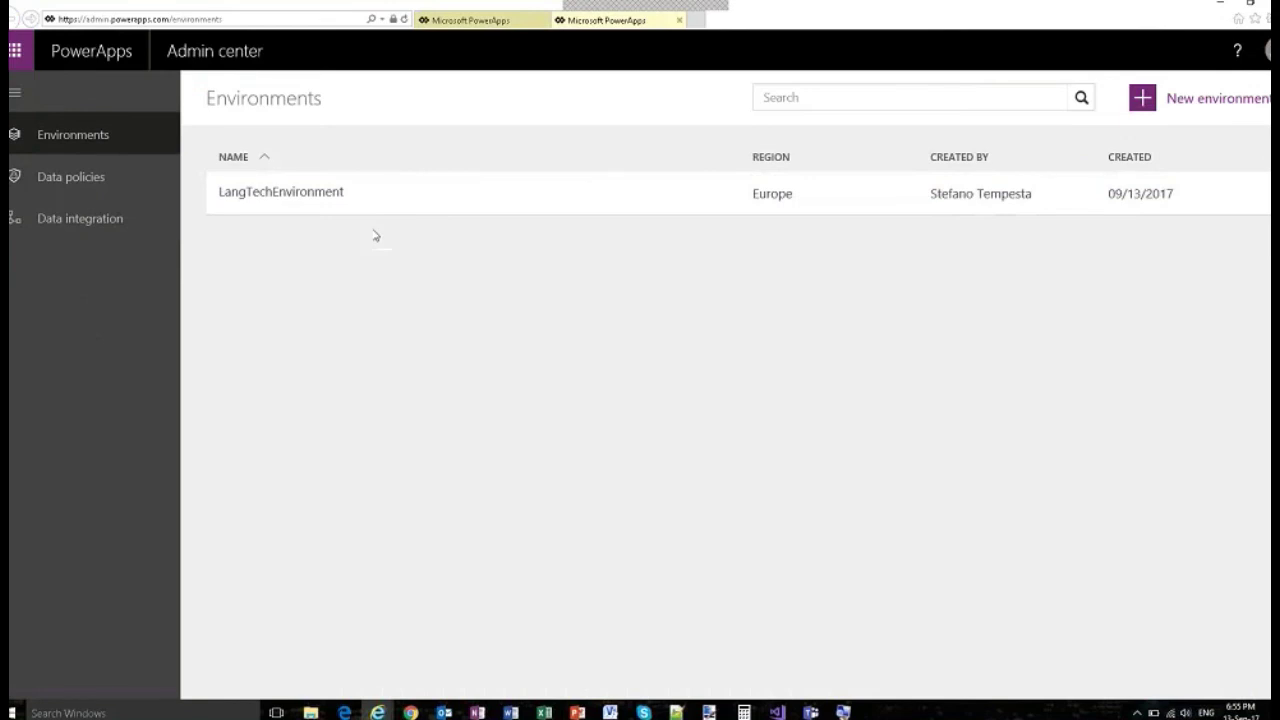
Open a new data integration project and examine the account, contact and product templates between Sales, CDS and Finance and Operations
left_click(80, 218)
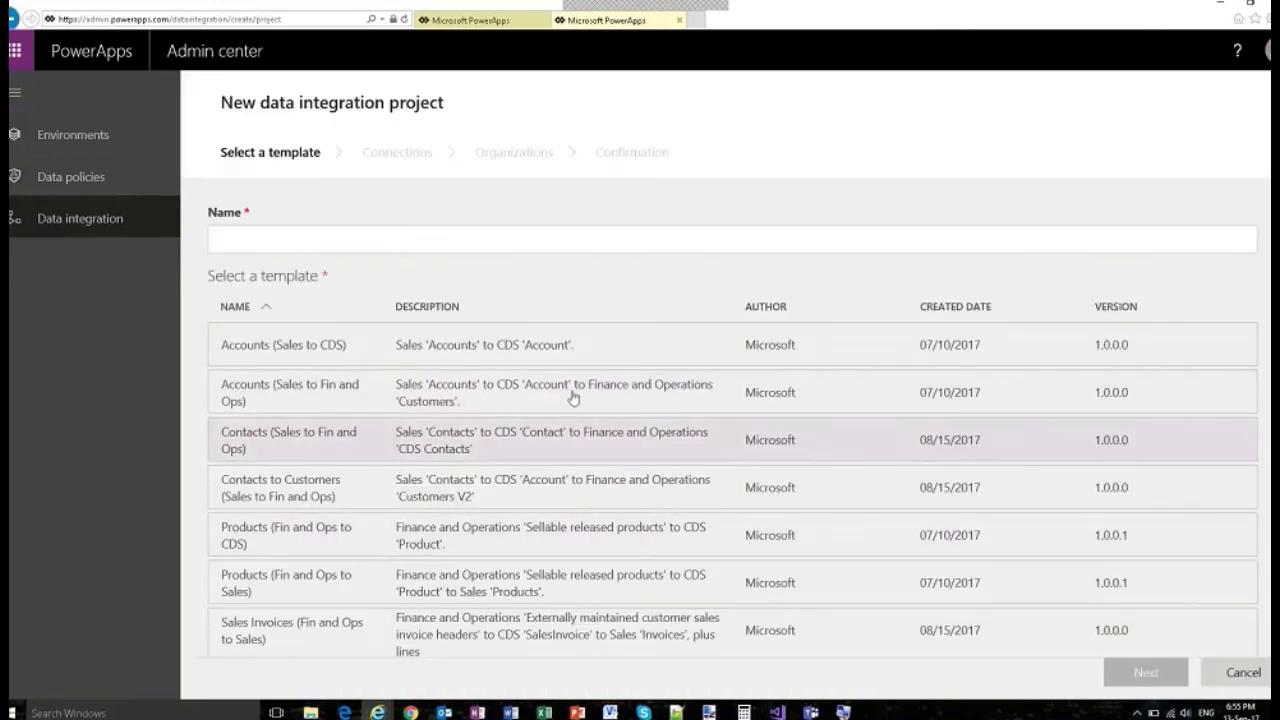
left_click(591, 356)
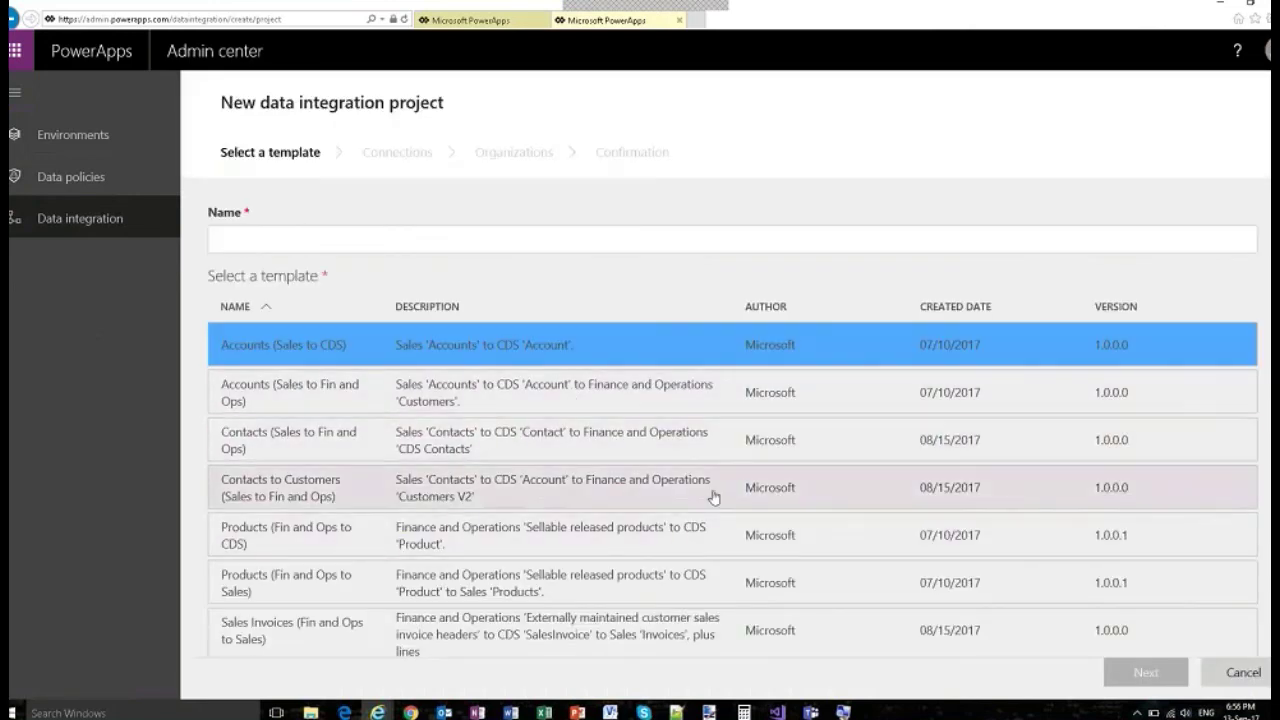
left_click(620, 405)
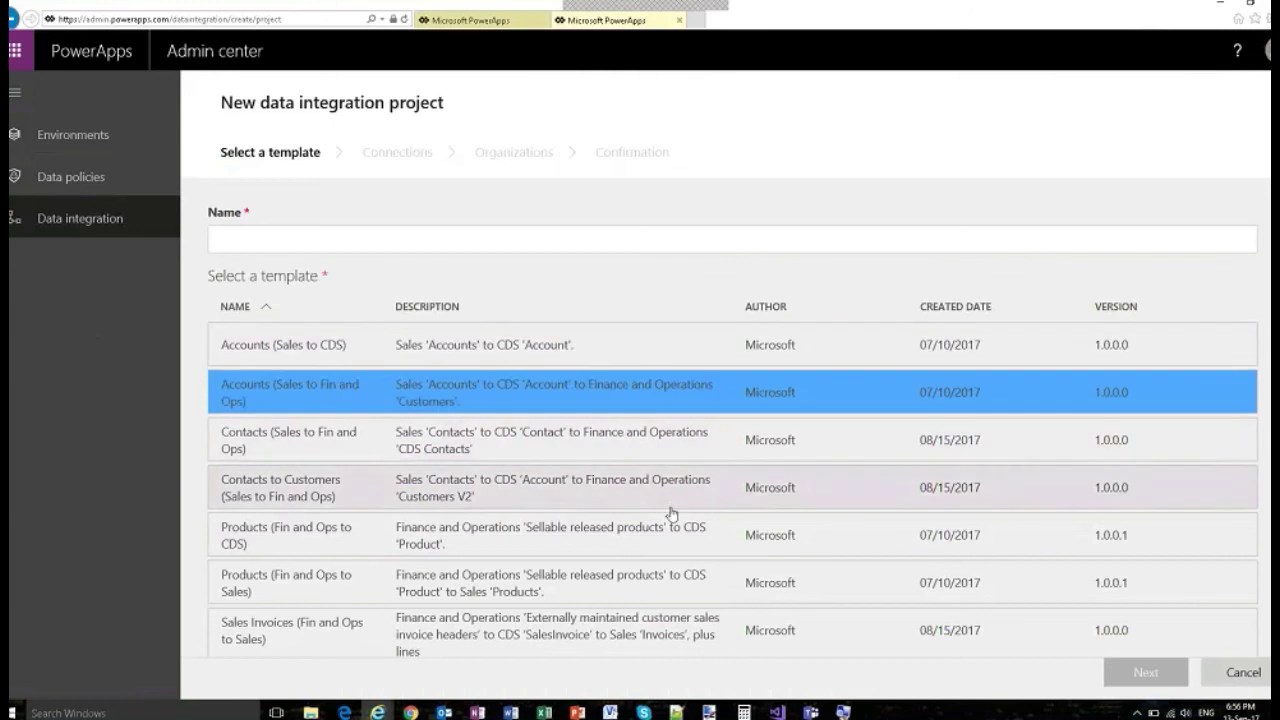
left_click(665, 553)
left_click(744, 557)
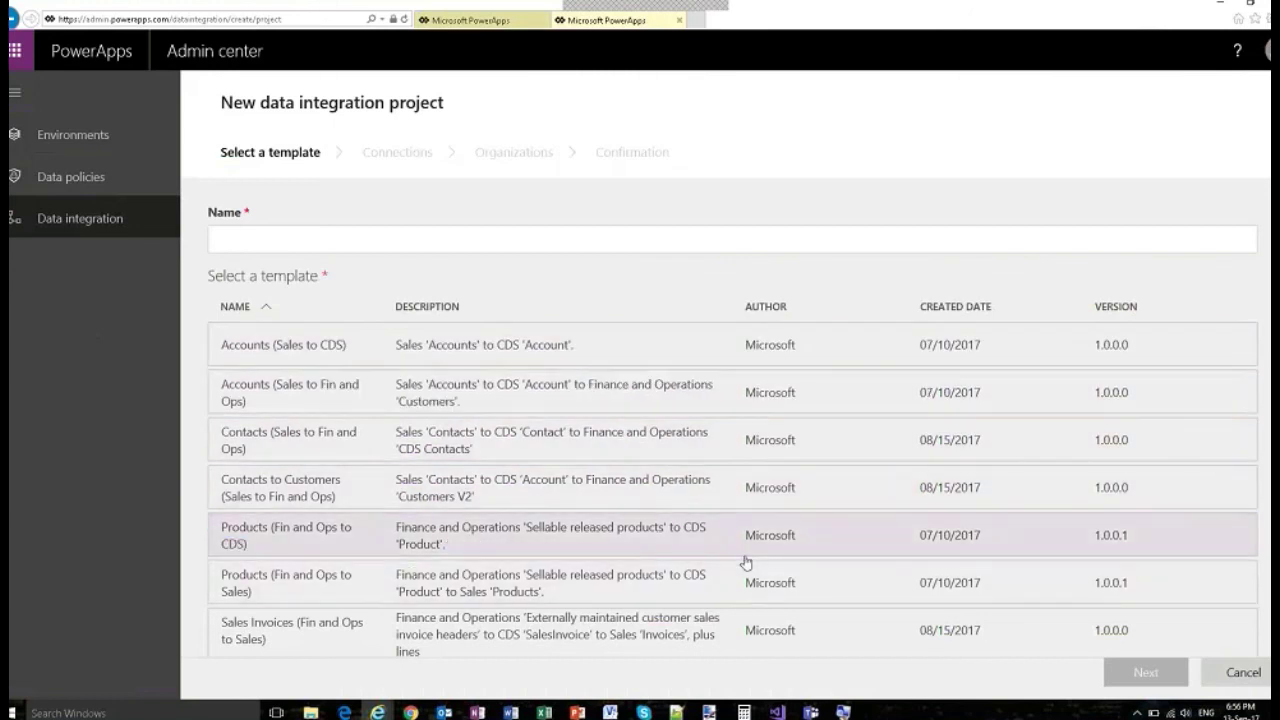
left_click(744, 557)
Examine the remaining integration templates, including Sales Orders (Fin and Ops to Sales) and the Sales Quotes previews
scroll(690, 510, "down", 3)
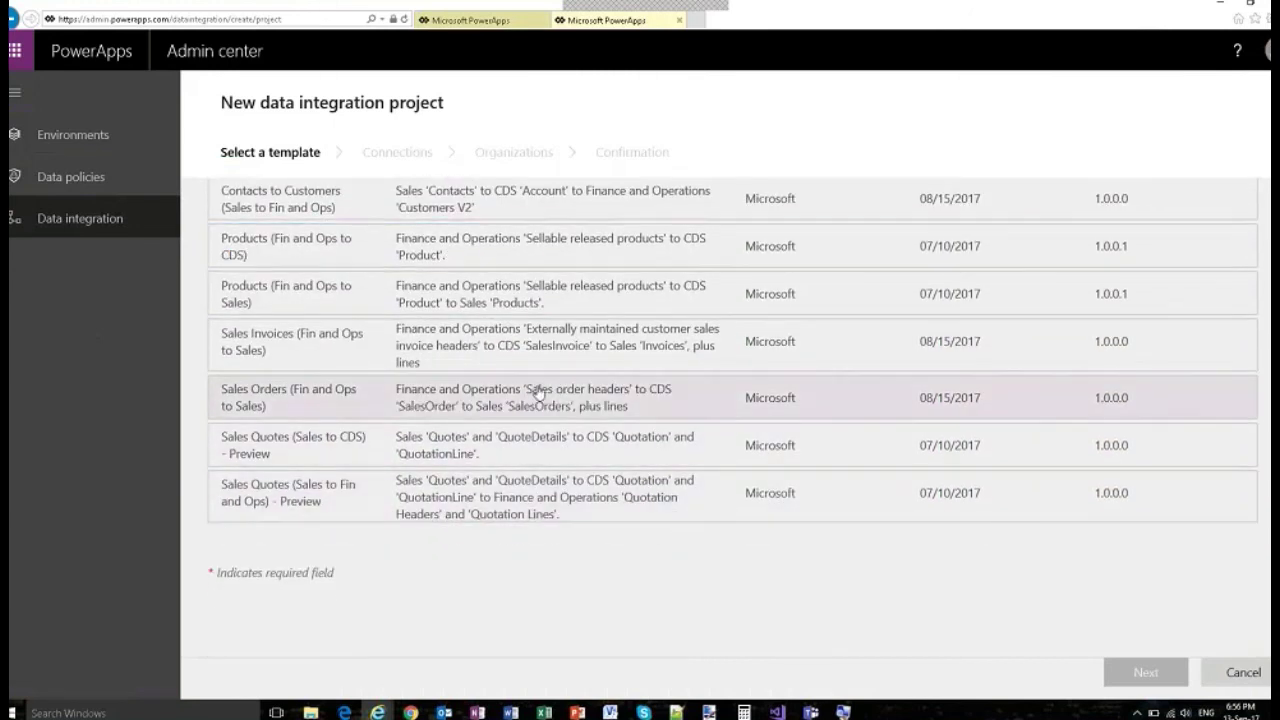
left_click(538, 393)
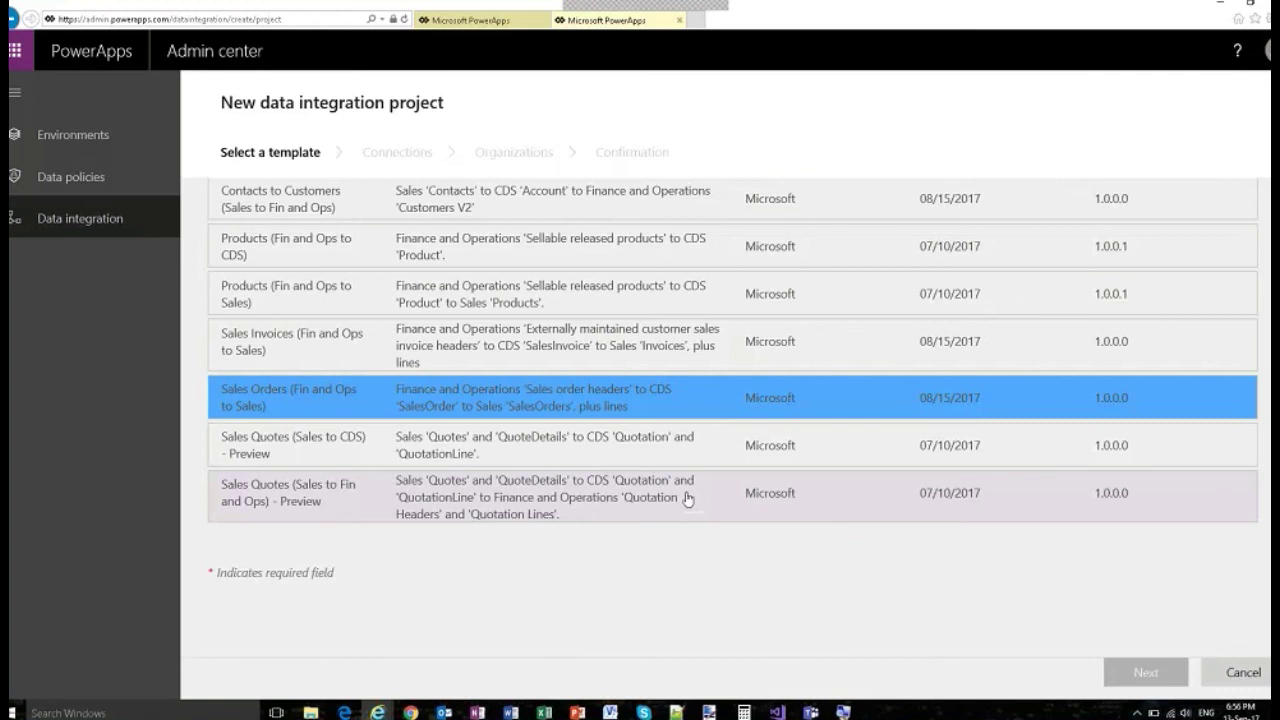
left_click(651, 389)
scroll(600, 360, "up", 3)
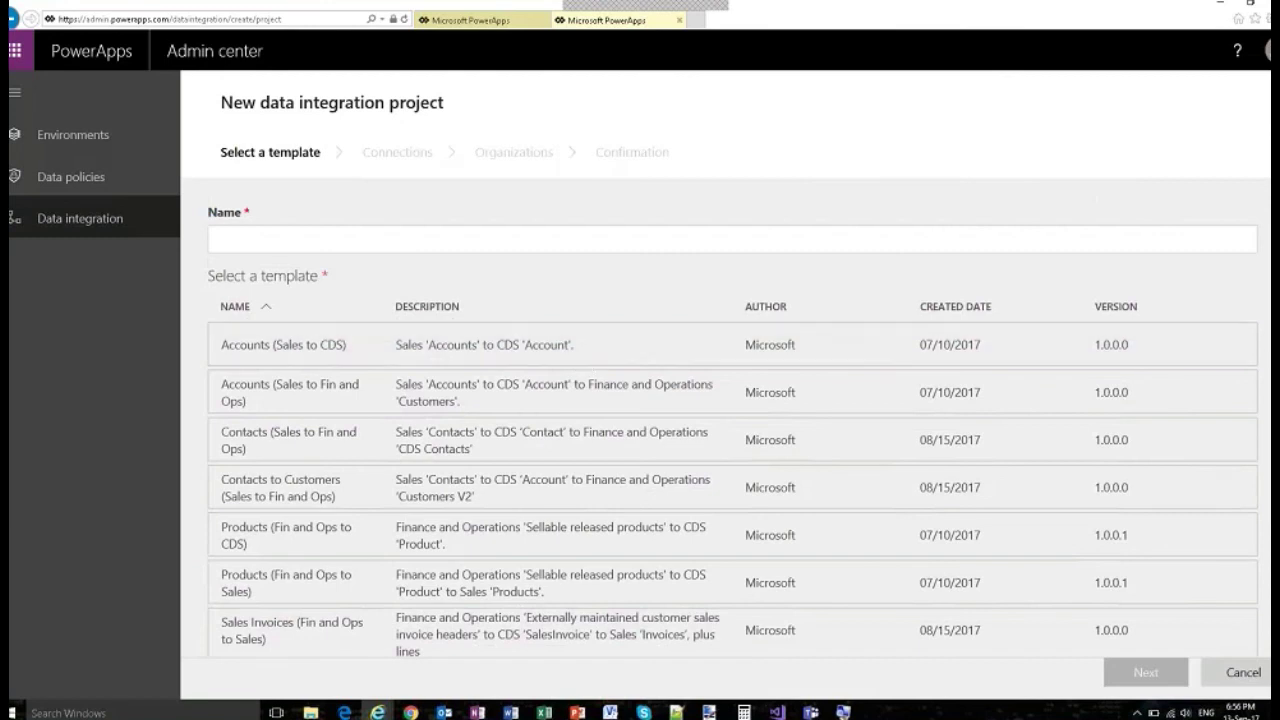
scroll(669, 463, "down", 5)
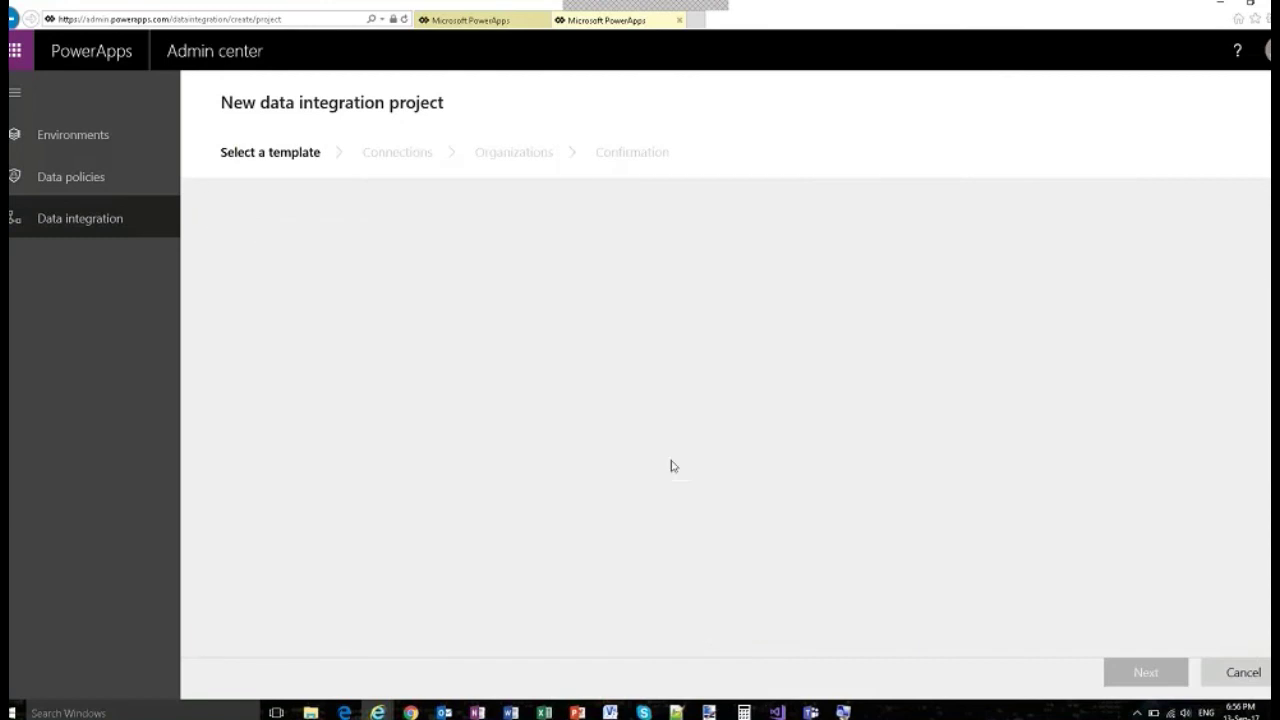
scroll(672, 465, "up", 3)
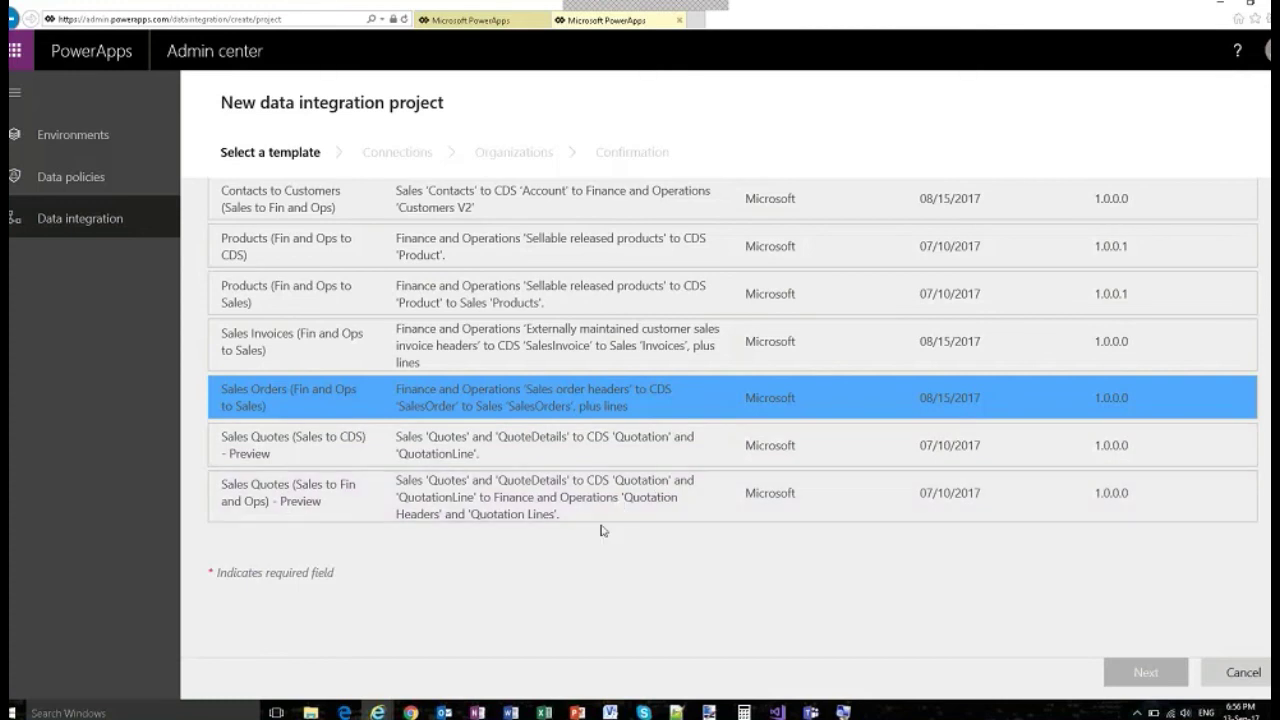
scroll(603, 529, "up", 5)
Open the data integration connection sets, start a new set, and view its environment and connection choices
left_click(75, 222)
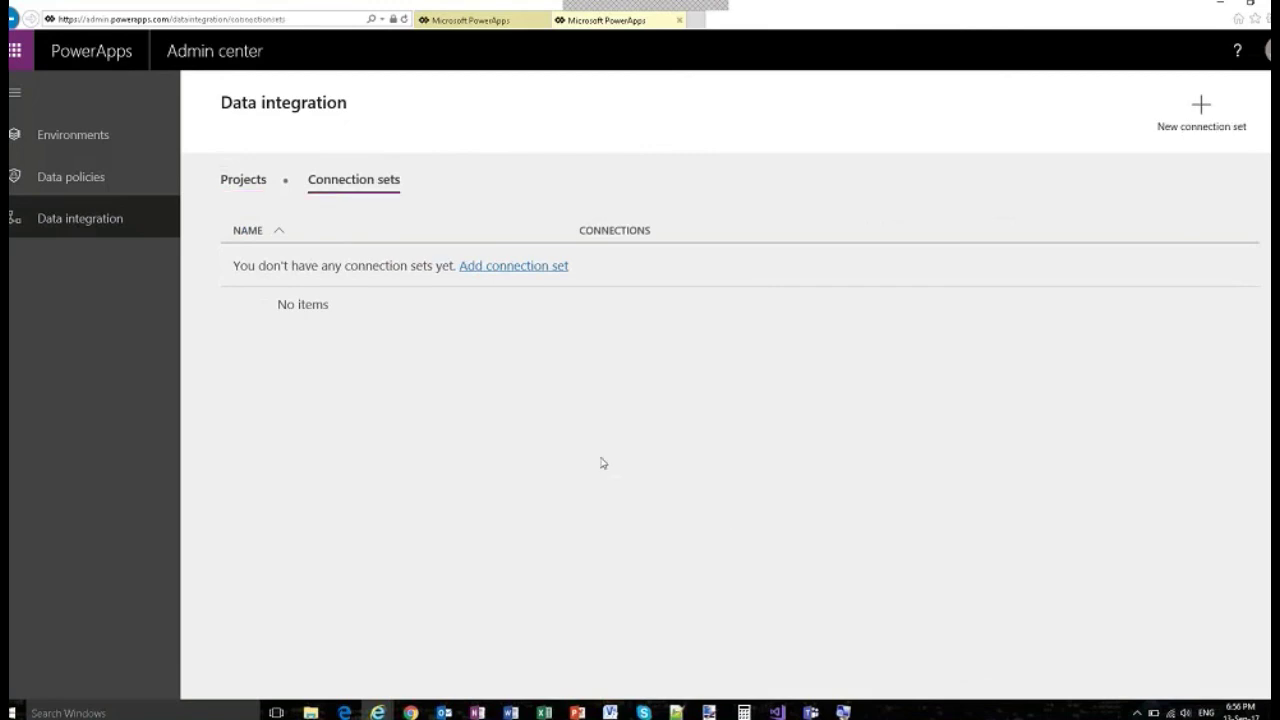
left_click(532, 275)
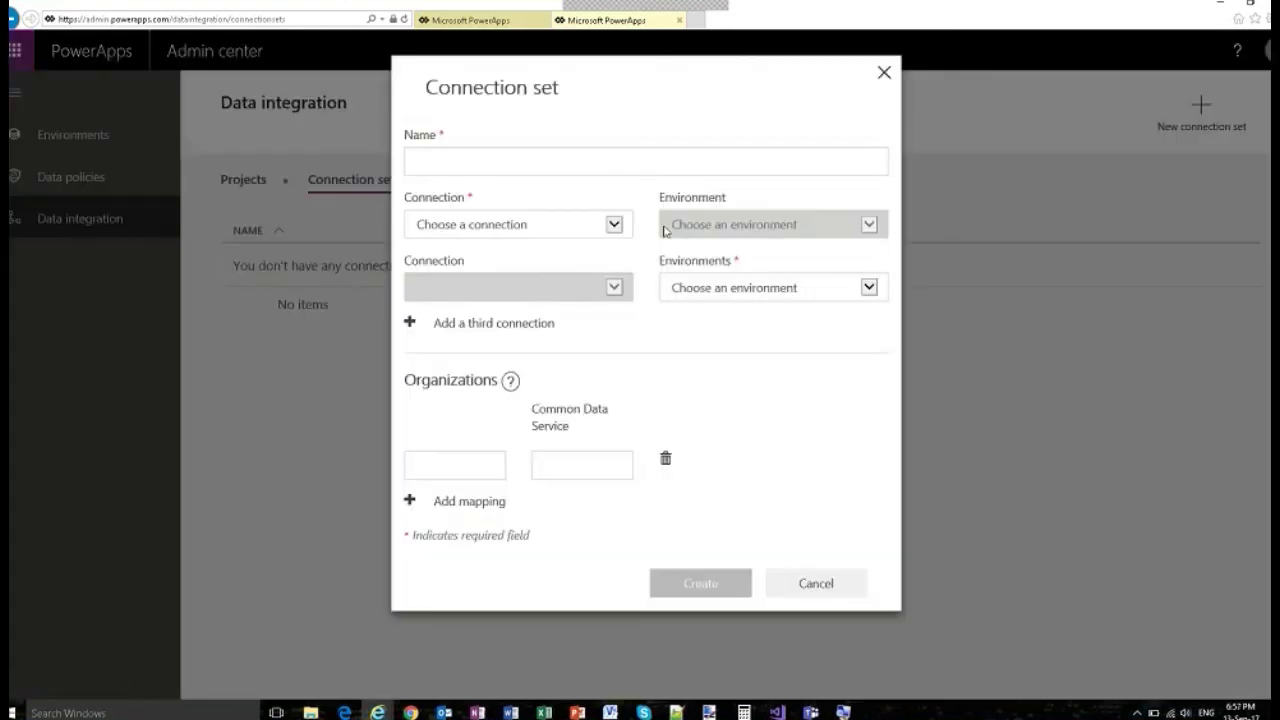
left_click(760, 287)
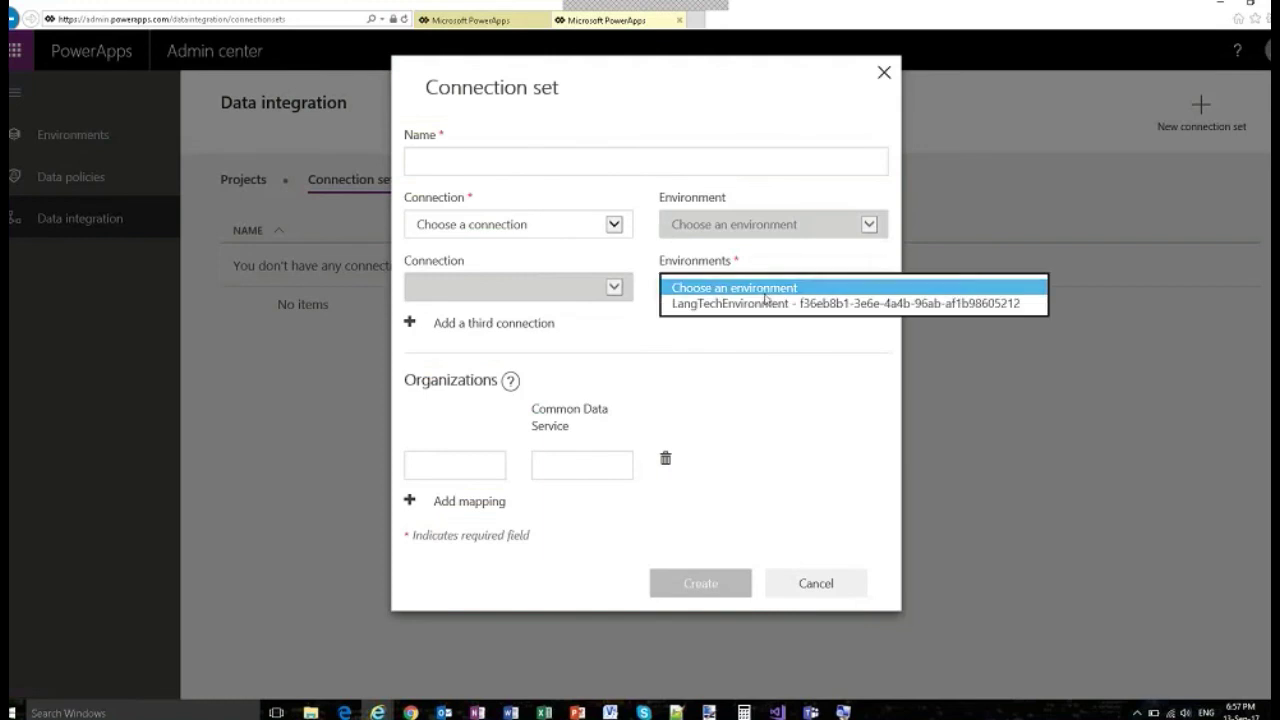
left_click(614, 224)
left_click(614, 224)
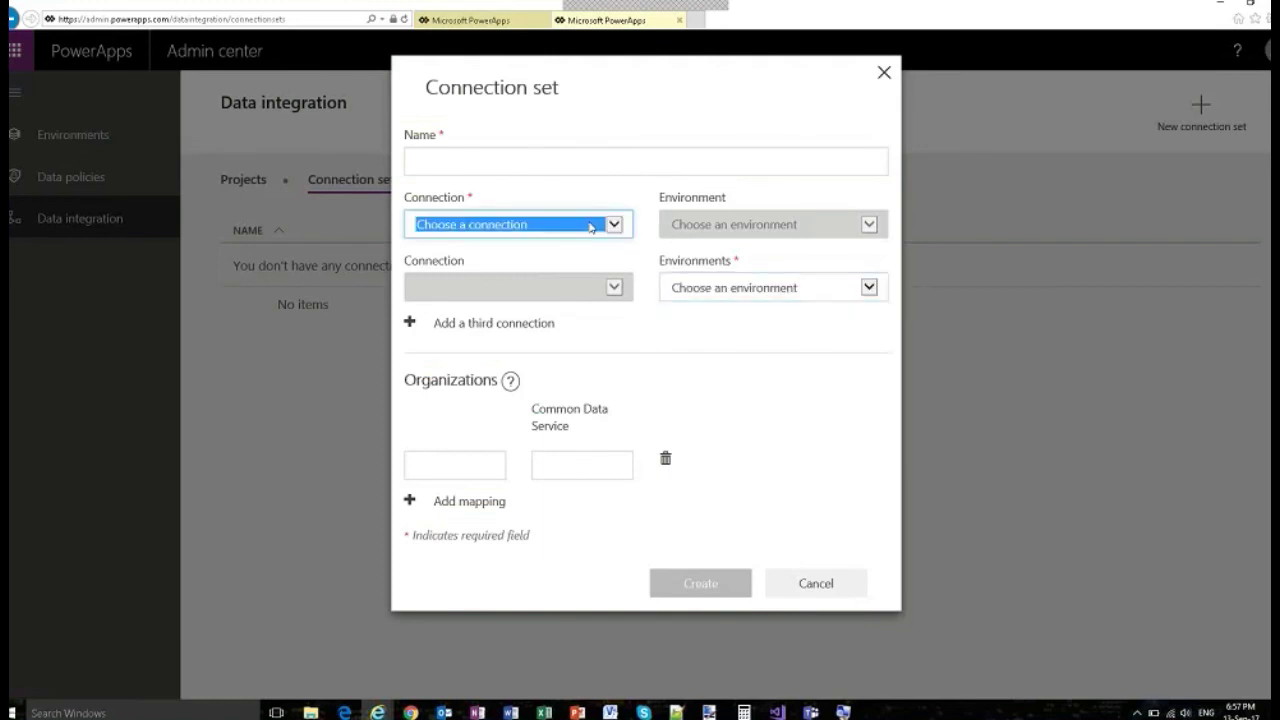
left_click(619, 231)
left_click(630, 236)
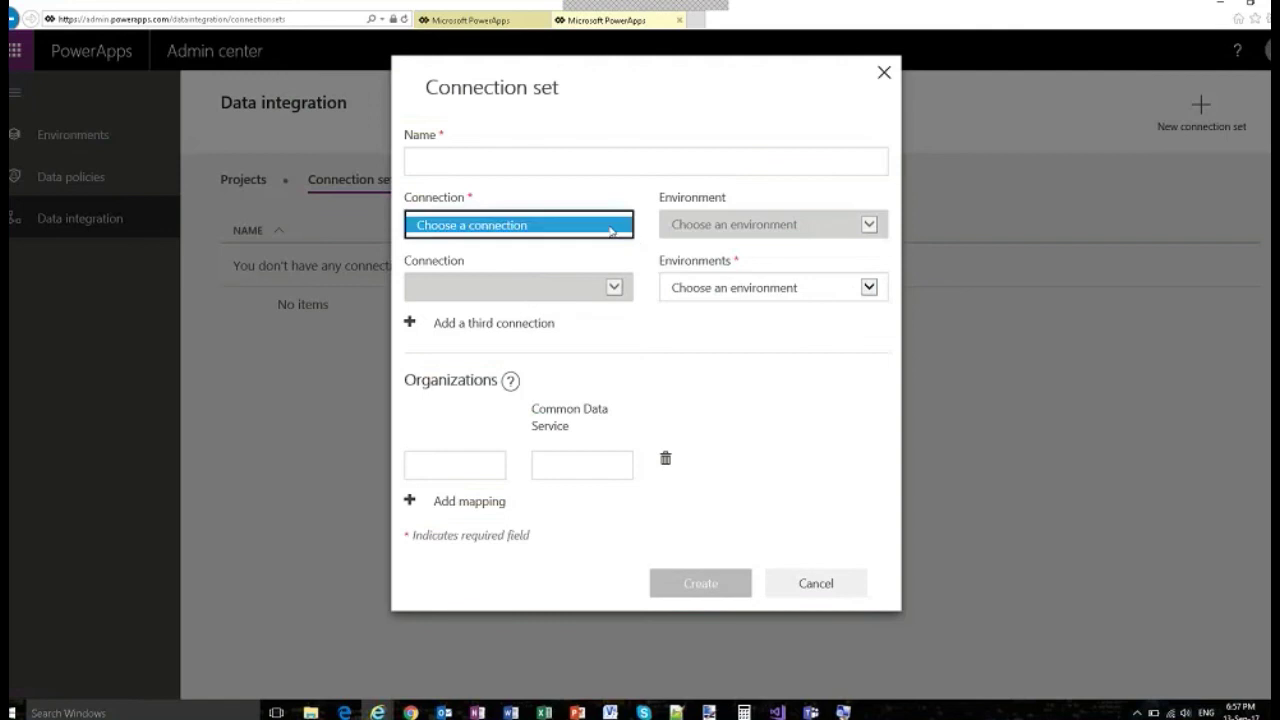
left_click(659, 242)
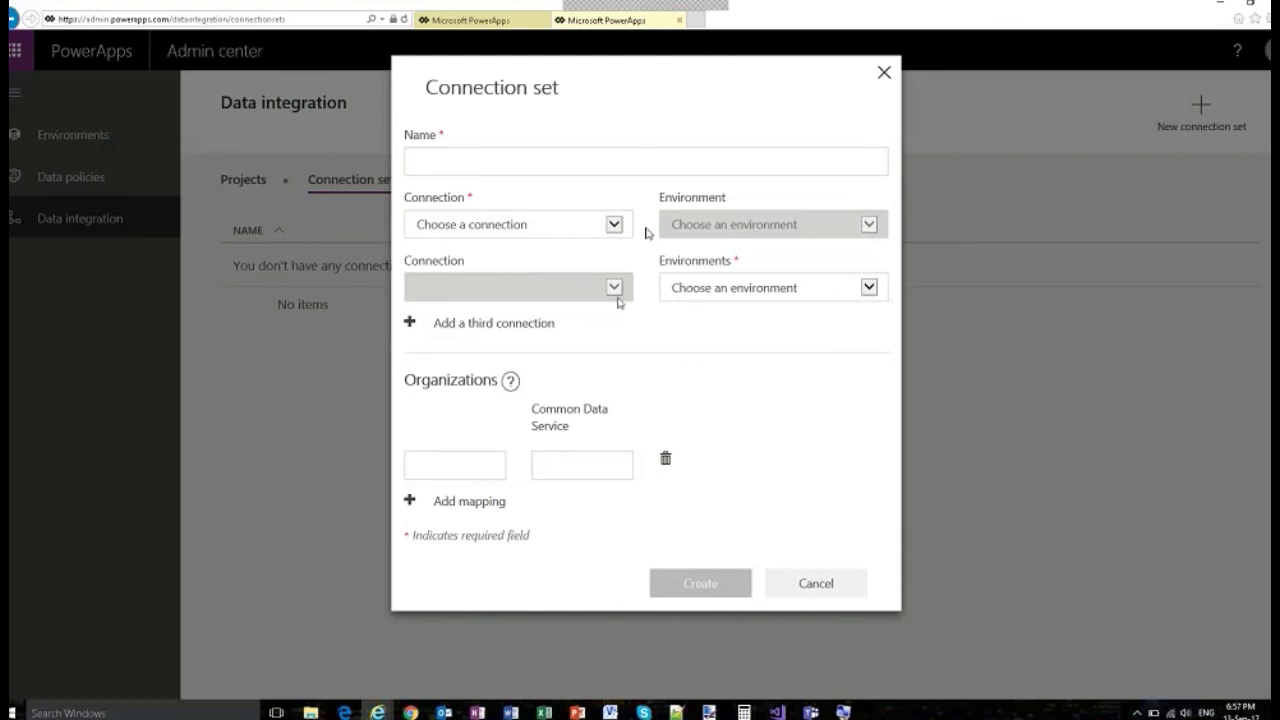
Choose LangTechEnvironment for the connection set, add a third connection to view its choices, and cancel the set
left_click(698, 294)
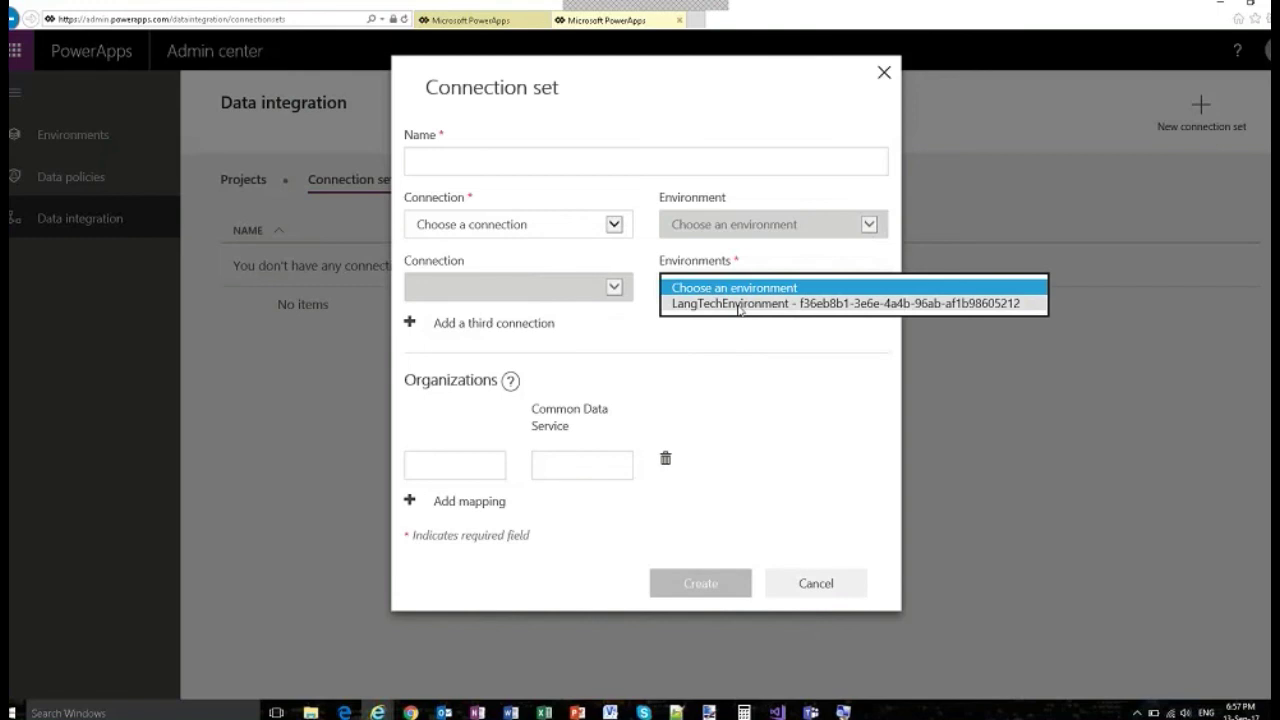
left_click(738, 305)
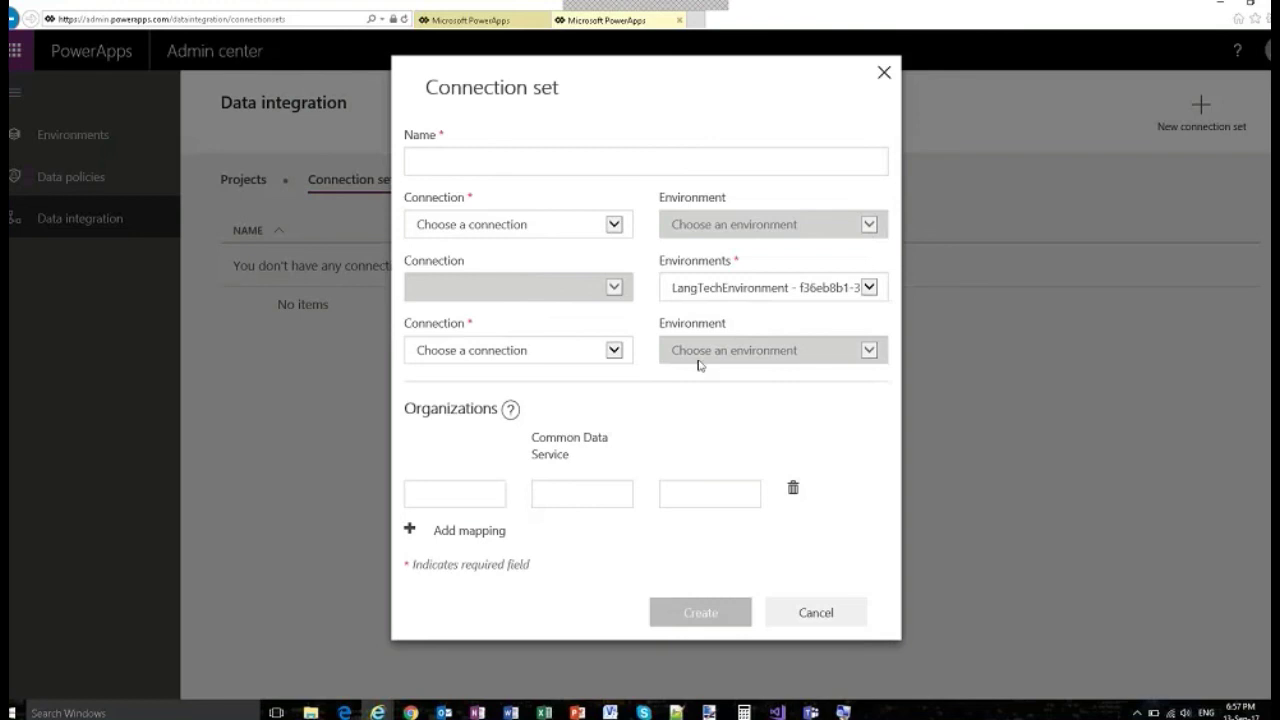
left_click(605, 352)
left_click(566, 374)
left_click(571, 361)
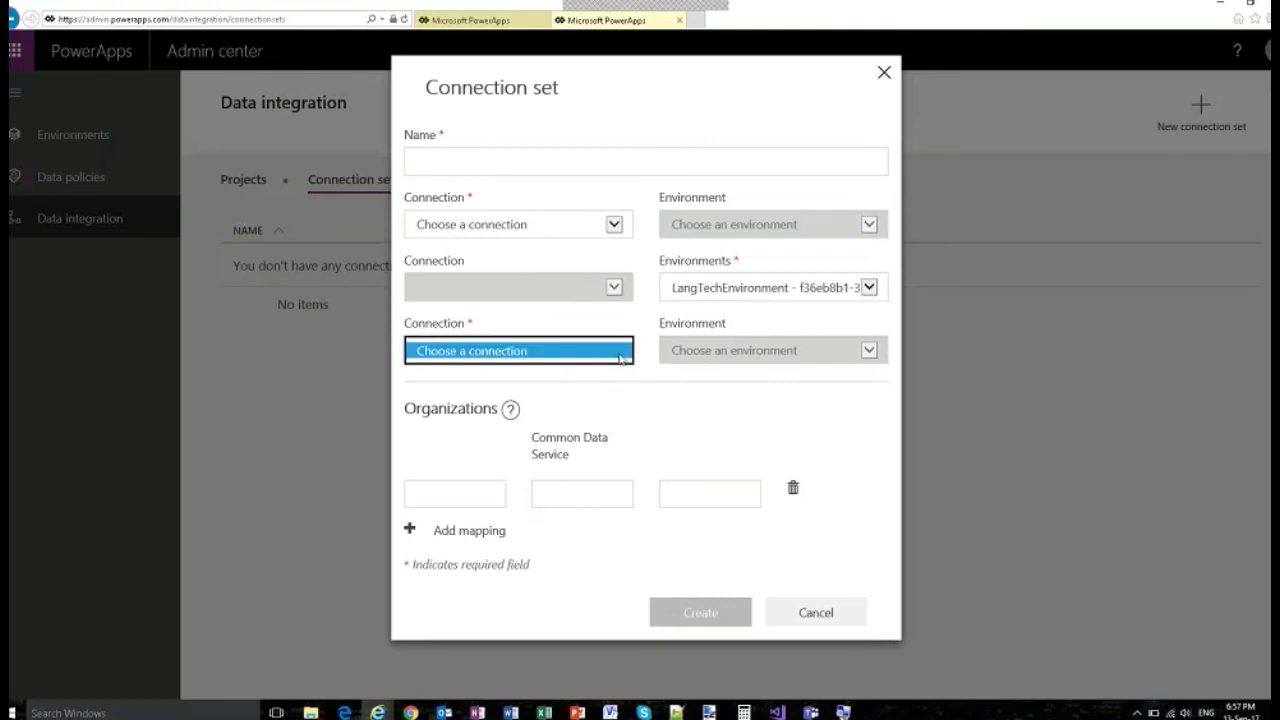
left_click(704, 358)
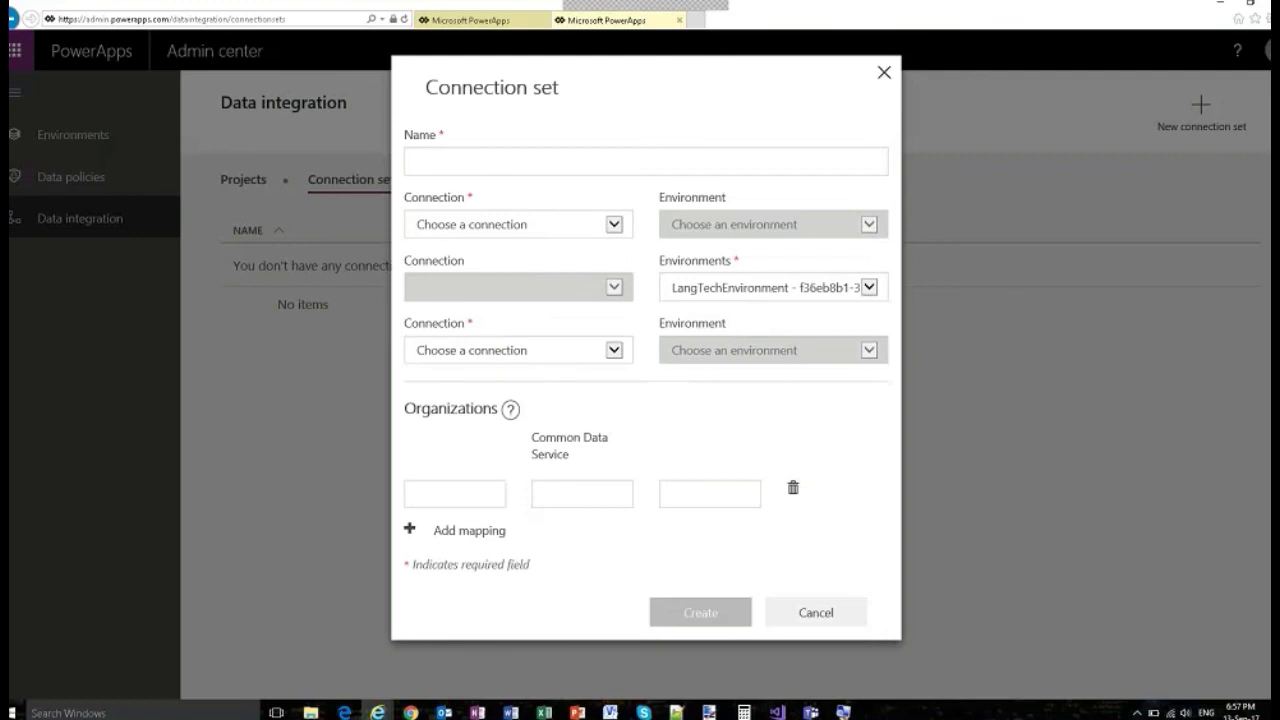
left_click(815, 614)
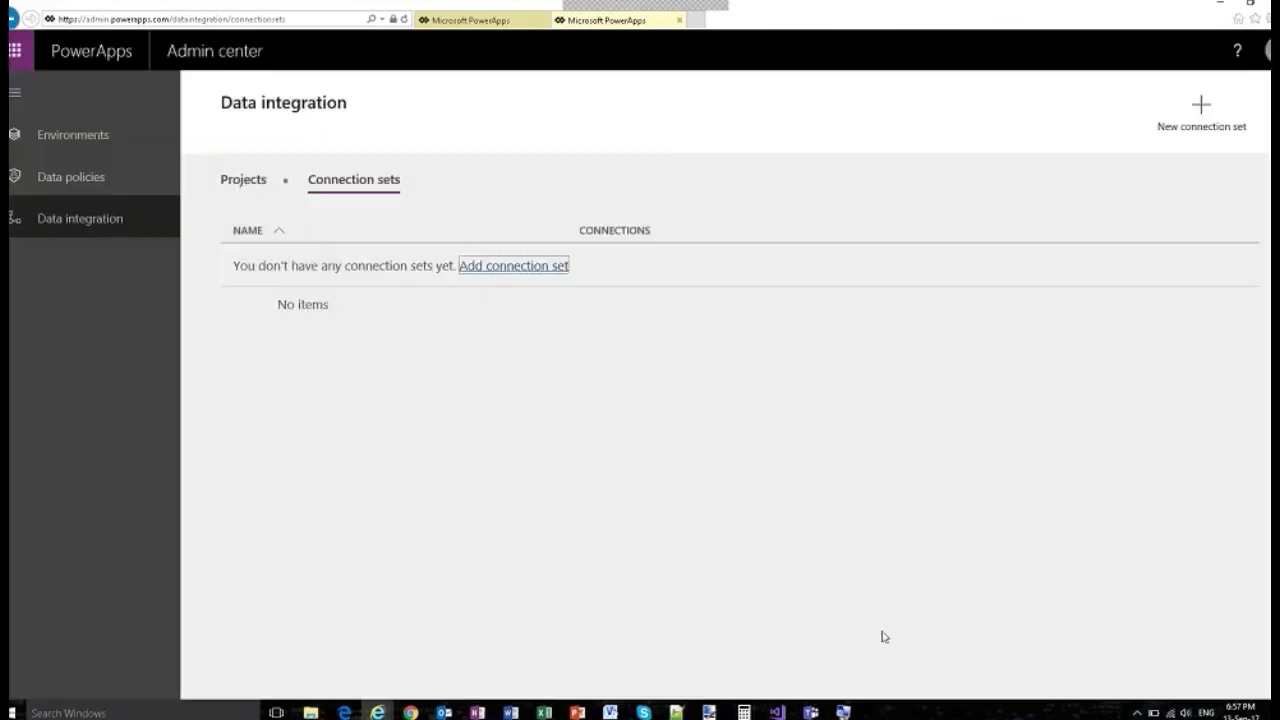
Show the data integration projects, start a new project to view its template selection, and cancel it
left_click(240, 181)
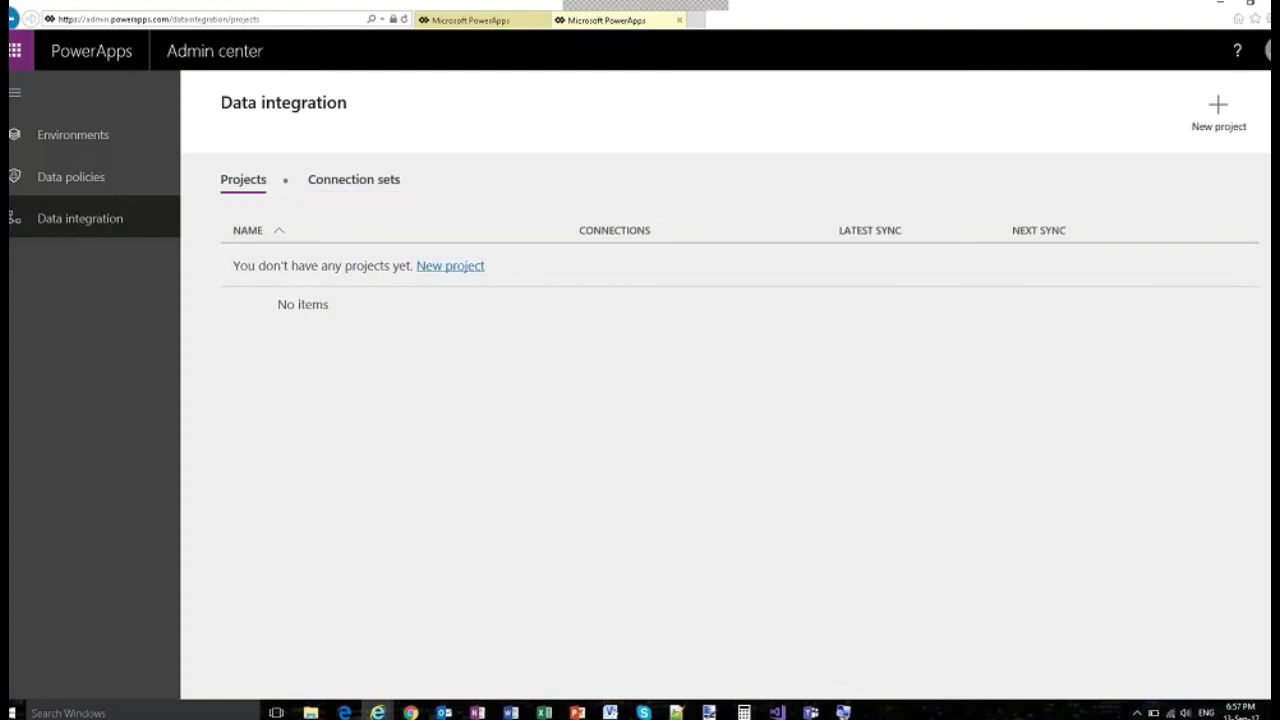
left_click(450, 265)
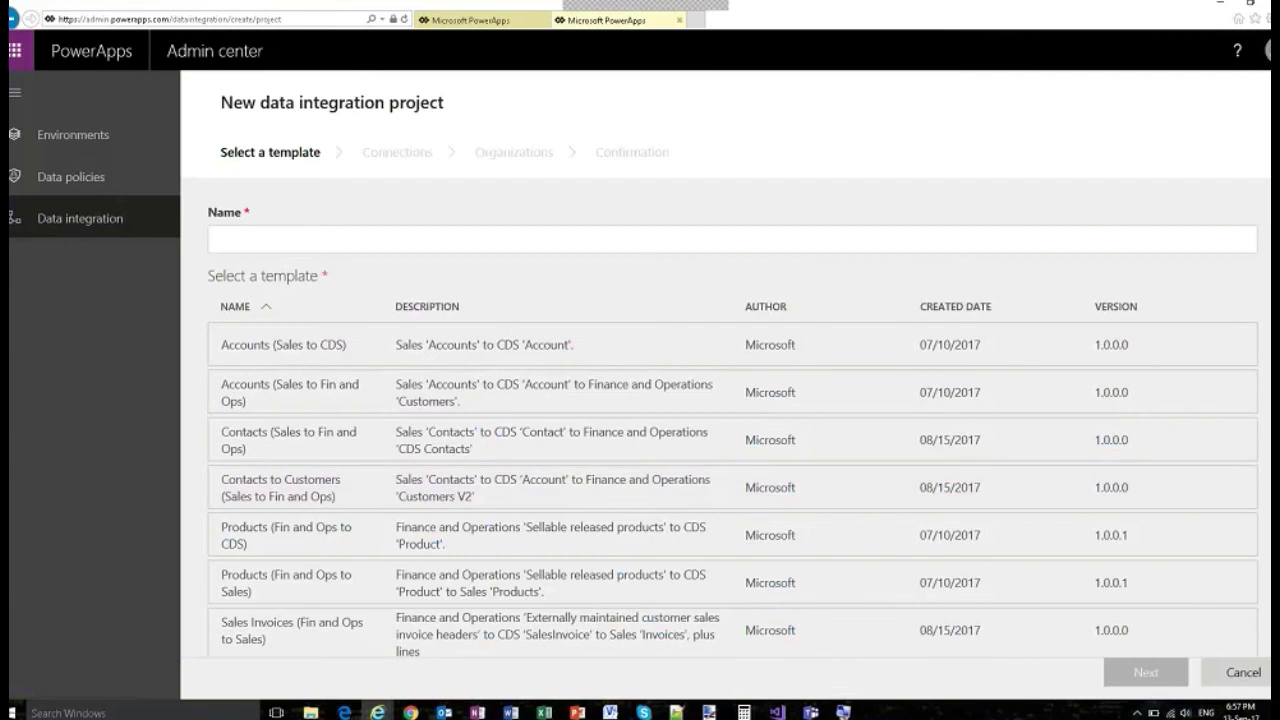
left_click(1238, 681)
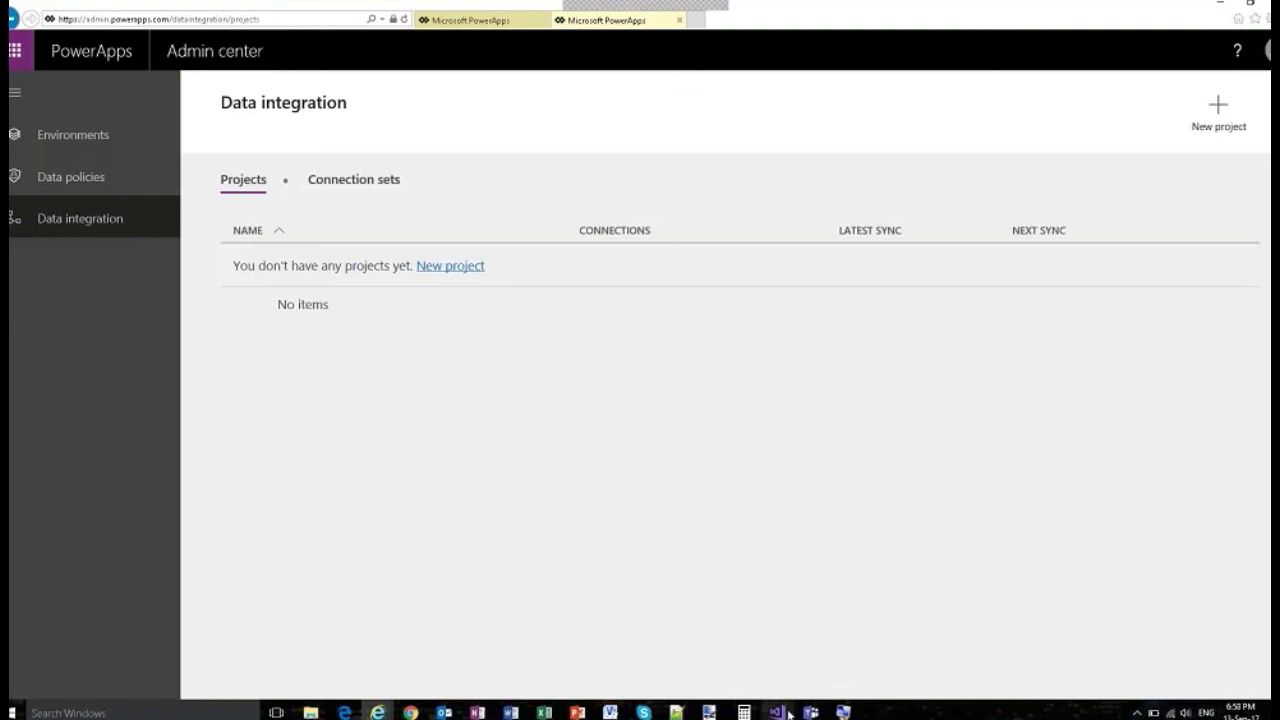
Switch to the PowerPoint presentation
mouse_move(778, 712)
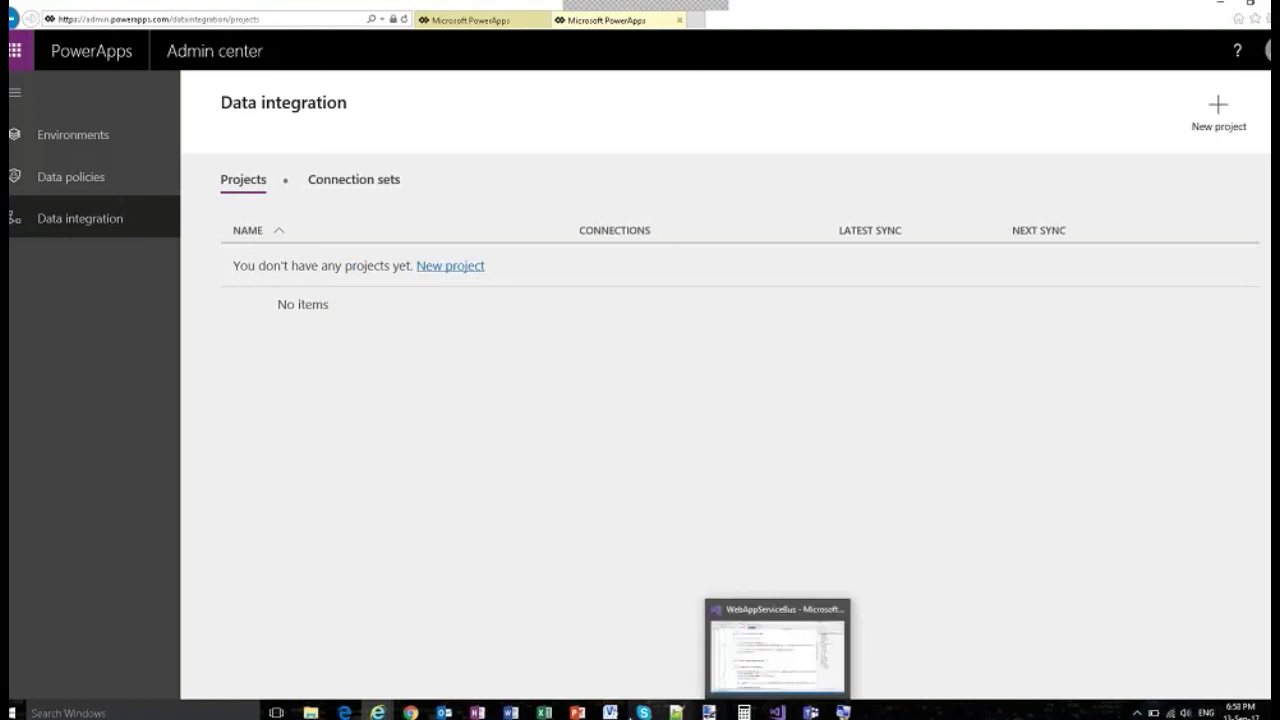
left_click(577, 712)
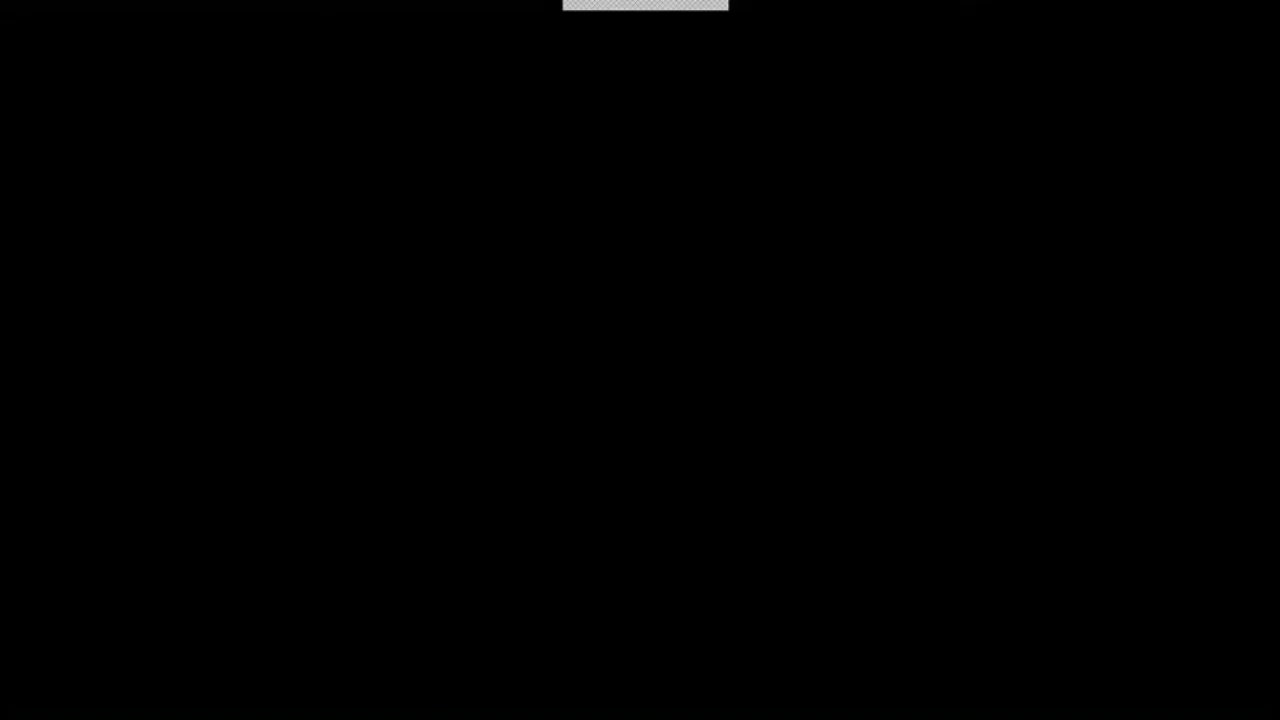
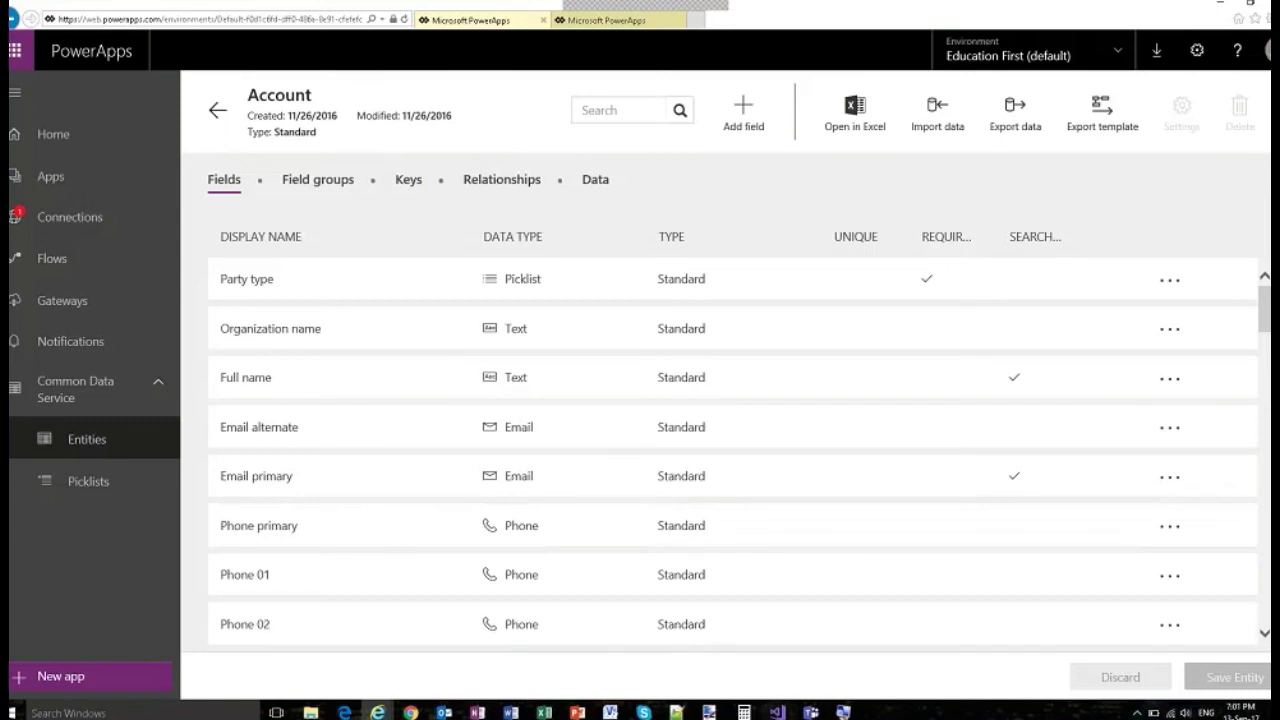
Show the Service Bus reader code in Visual Studio, and switch to the ratingstopic overview in the Azure portal
left_click(777, 712)
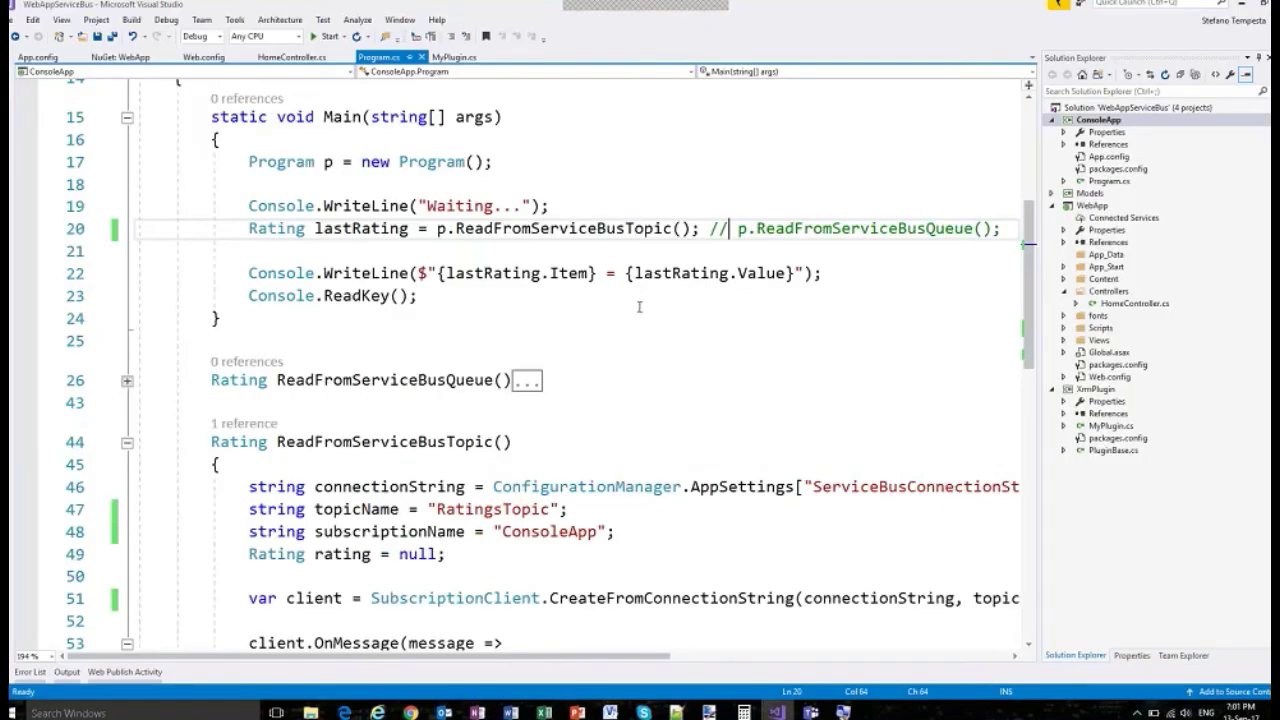
key("alt+Tab")
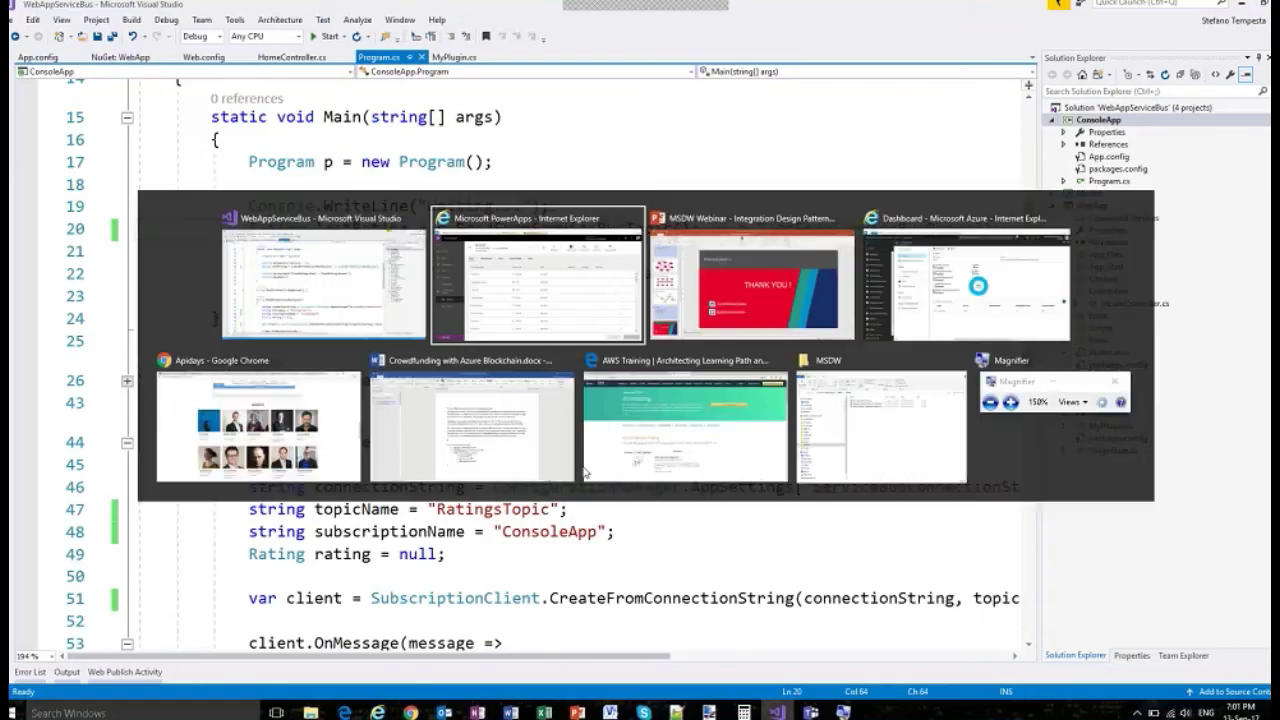
mouse_move(377, 710)
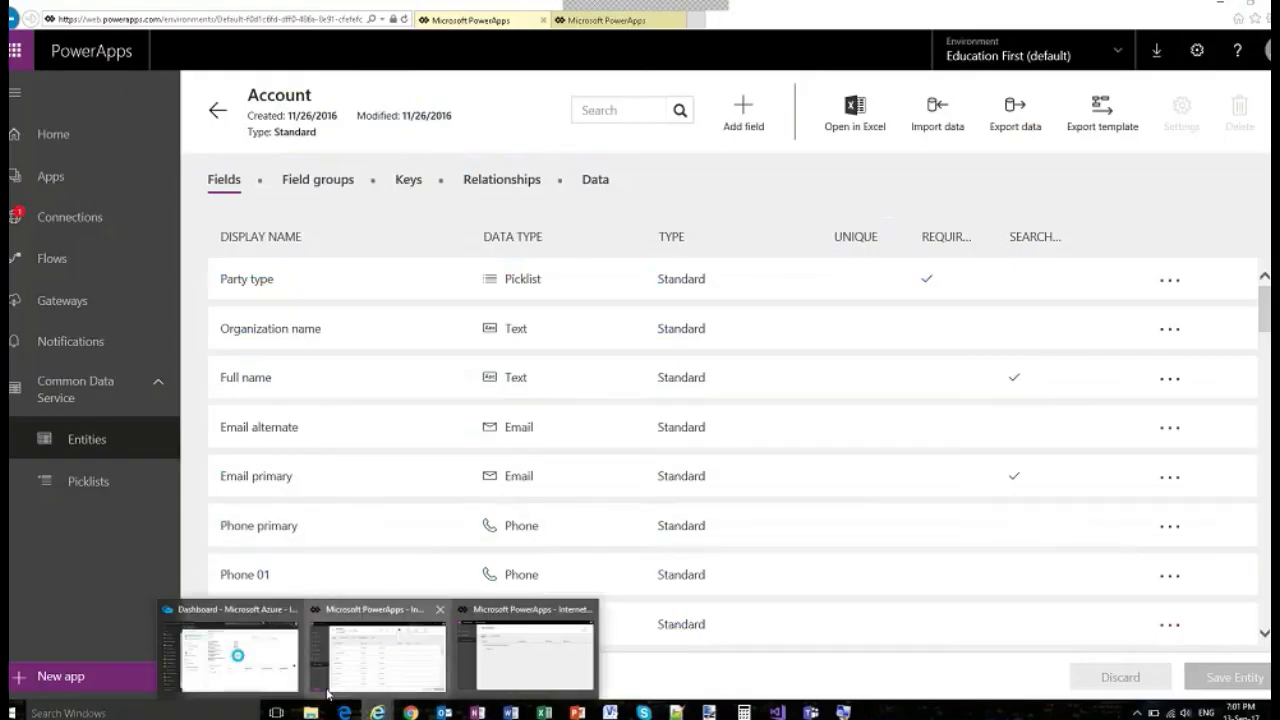
left_click(240, 655)
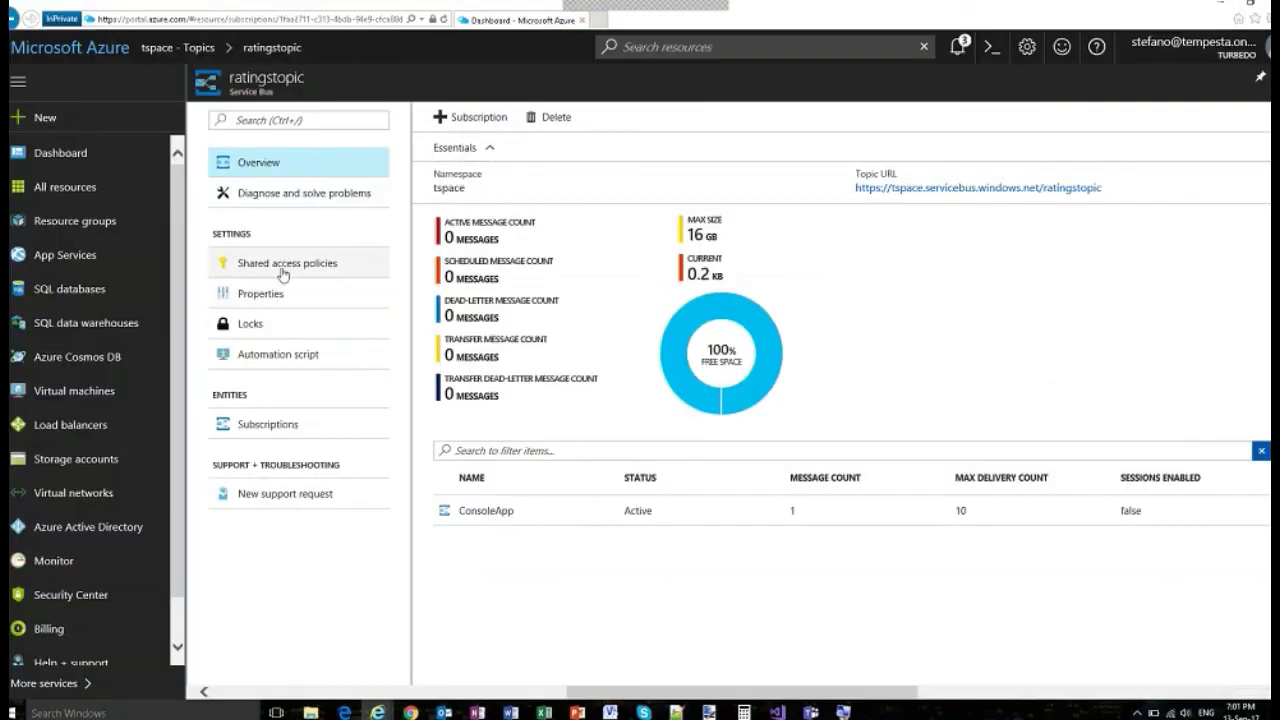
Check ratingstopic's shared access policies, and open the RootManageSharedAccessKey policy of the tspace namespace to view its keys and connection strings
left_click(318, 268)
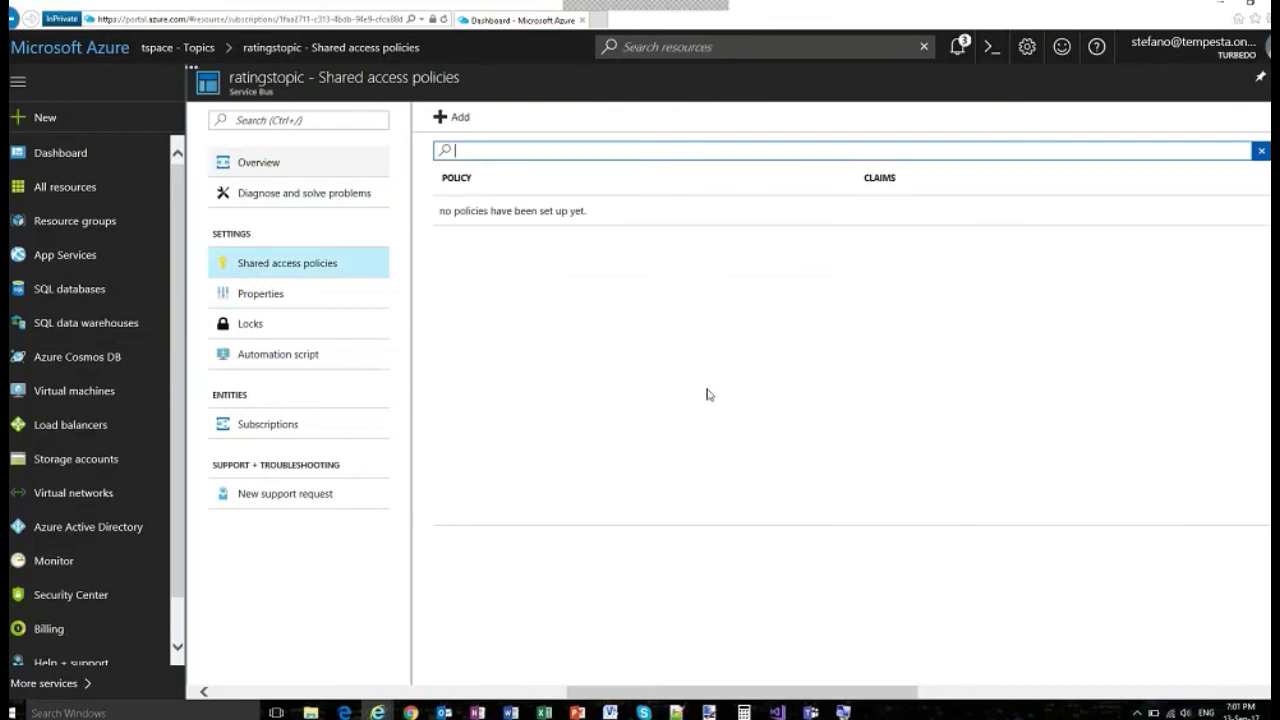
left_click(178, 47)
left_click(280, 303)
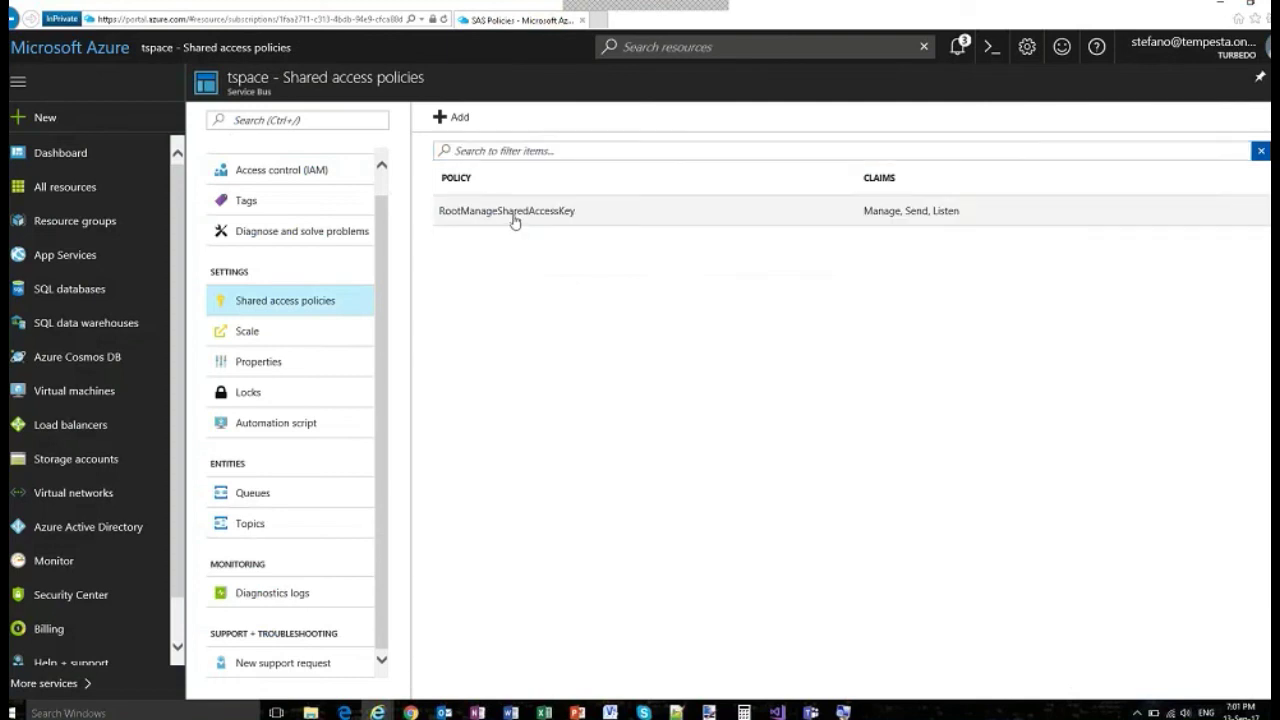
left_click(514, 218)
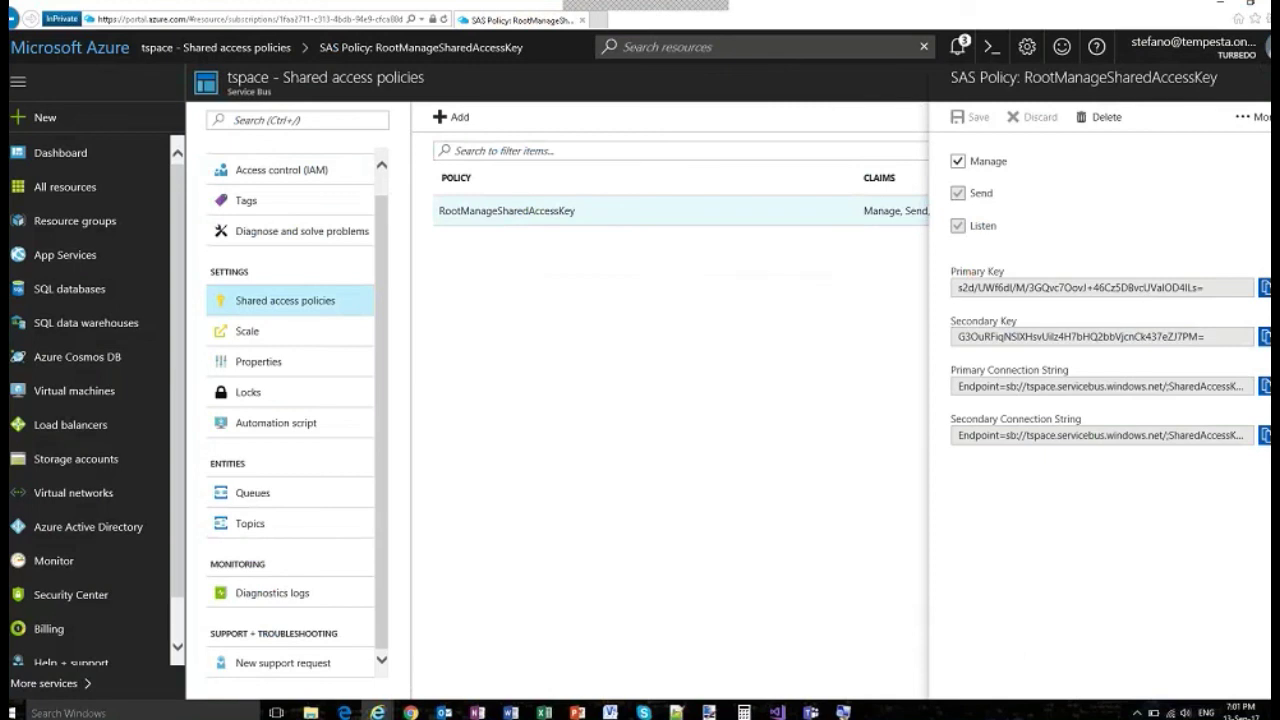
Switch to Visual Studio and highlight the start of the ServiceBusConnectionString value in the WebApp's Web.config
key("alt+Tab")
key("alt+Tab")
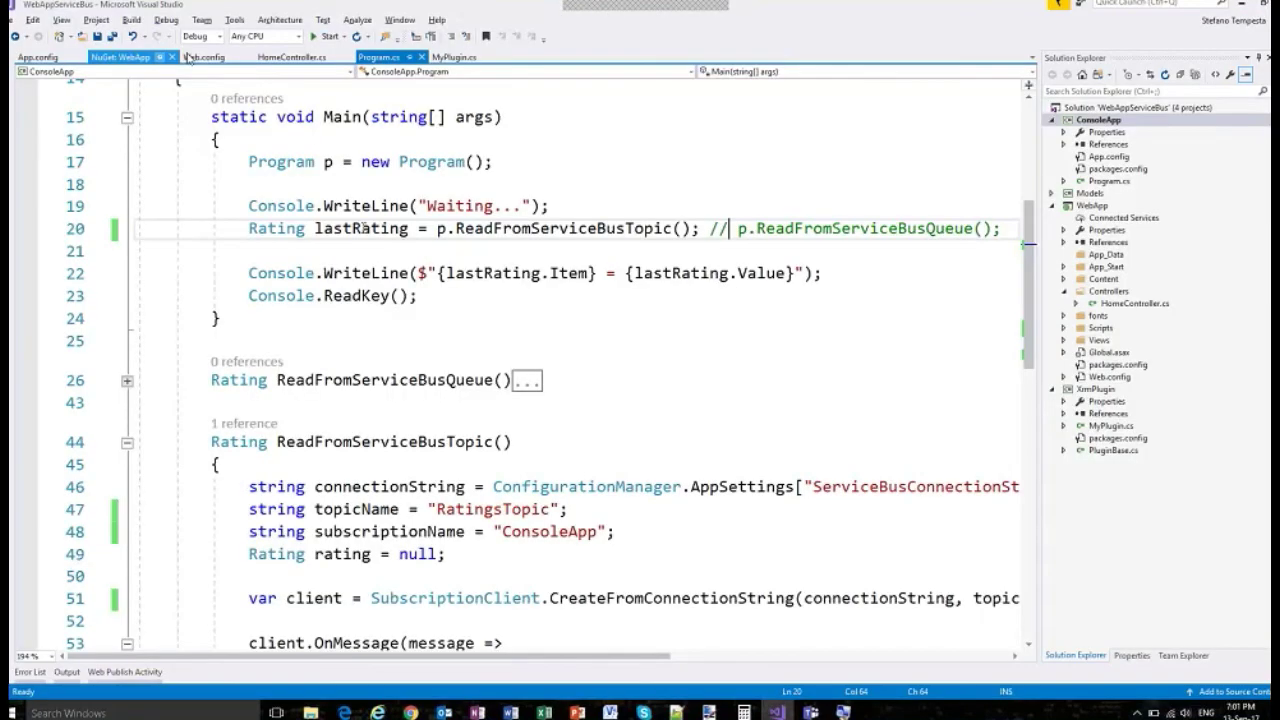
left_click(188, 57)
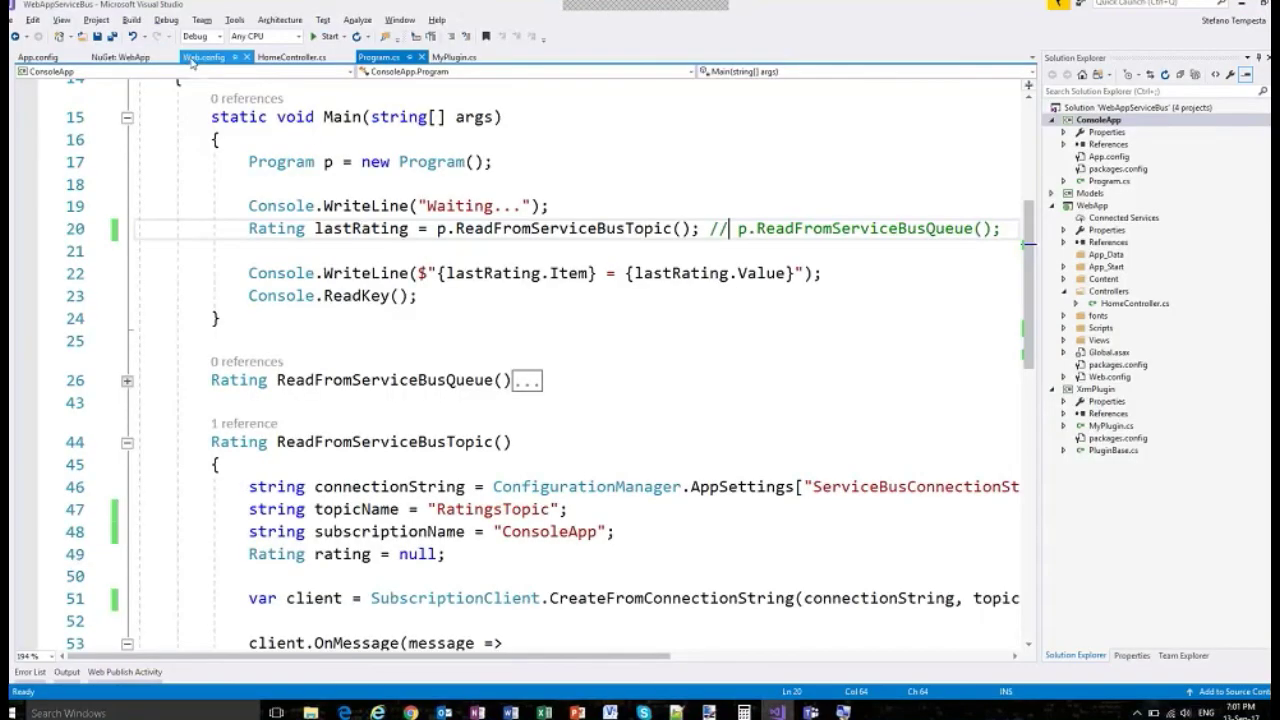
left_click_drag(153, 254, 724, 276)
left_click(234, 276)
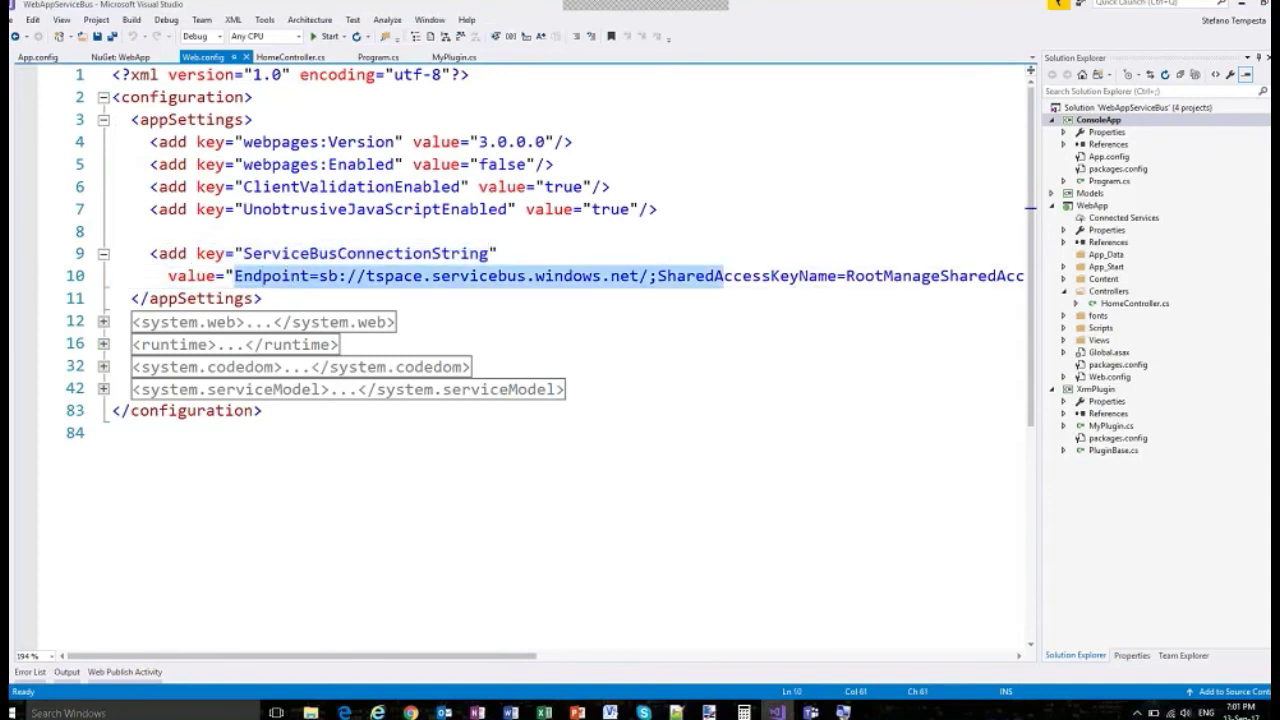
Show the TopicClient.CreateFromConnectionString call in HomeController.cs, highlighting the method name and its connectionString argument
left_click(289, 57)
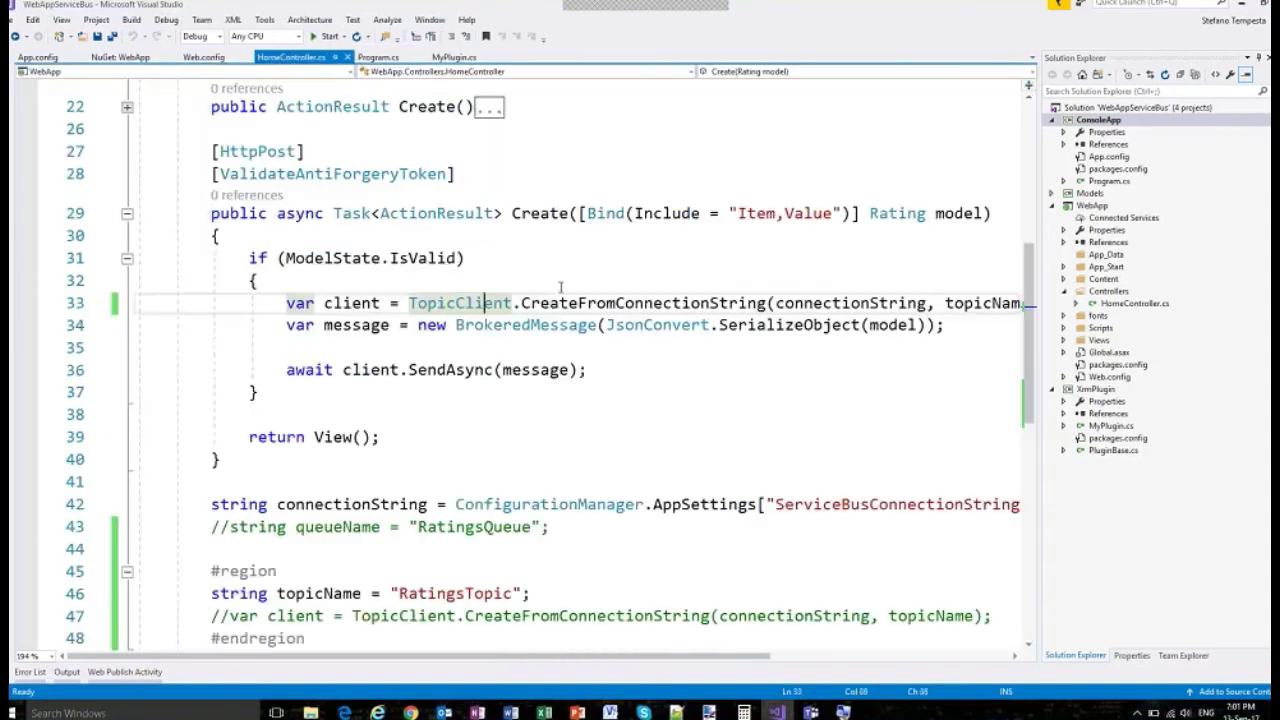
key("ctrl+w")
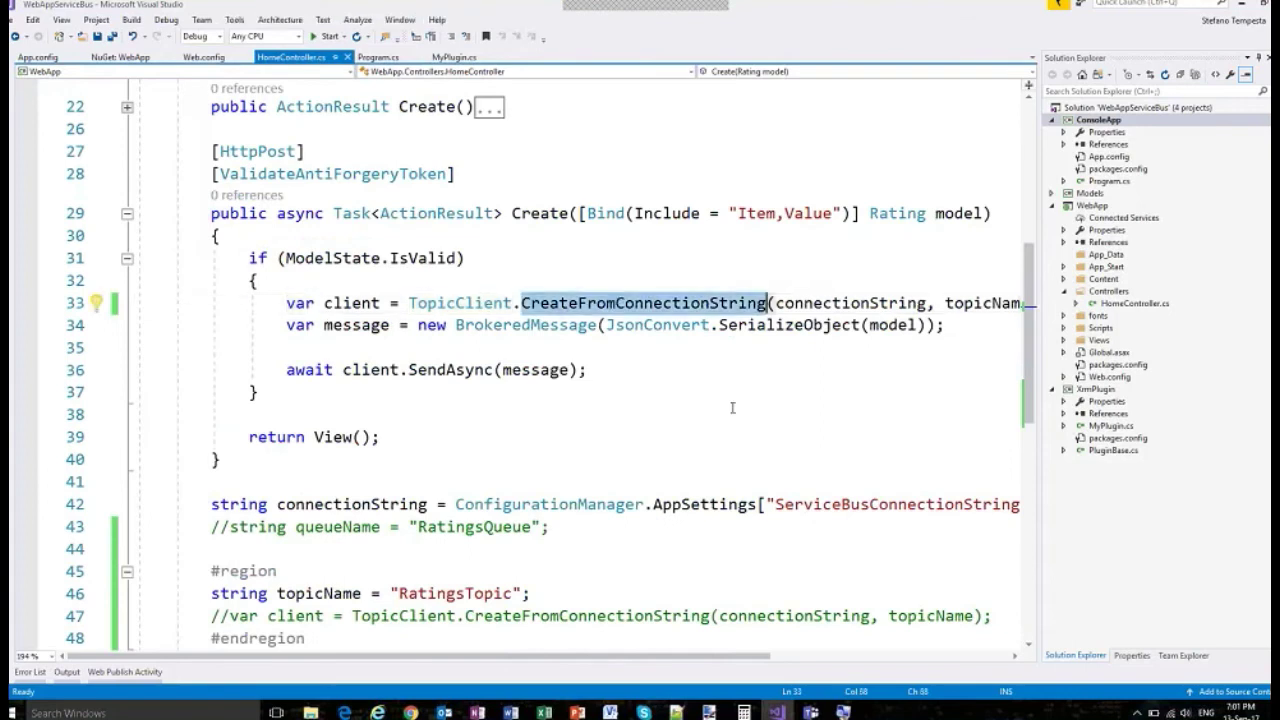
double_click(852, 303)
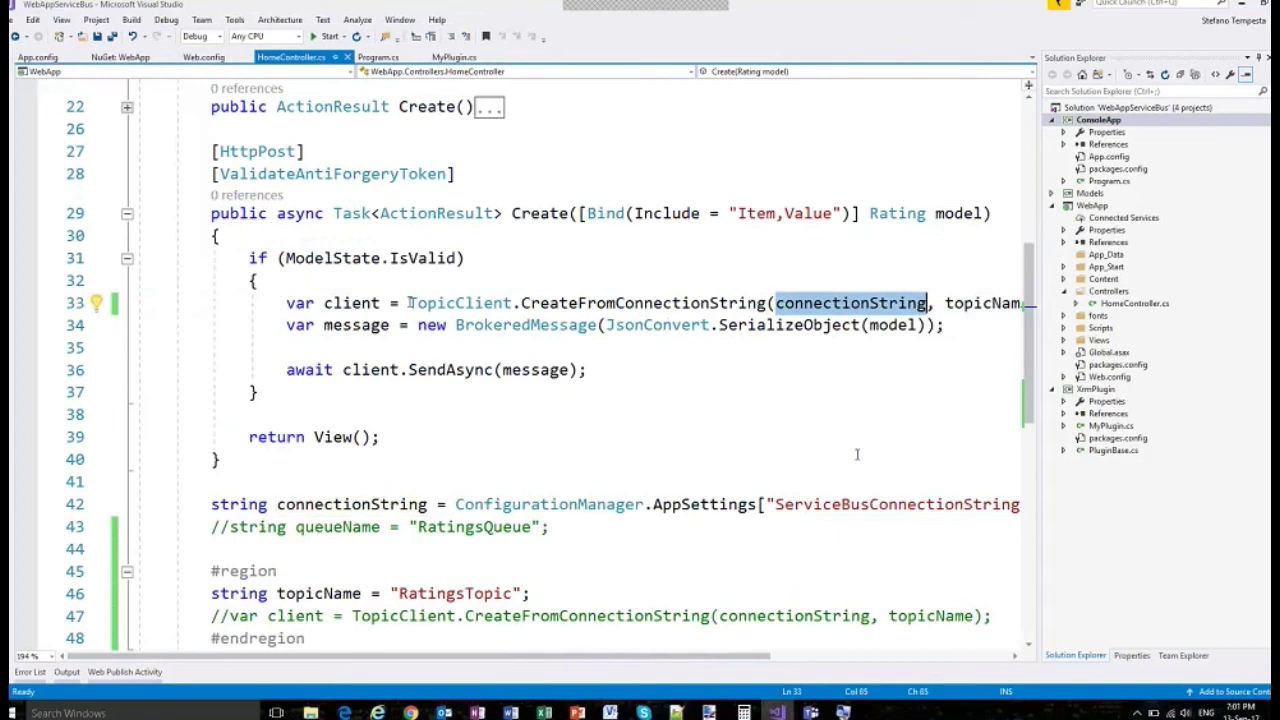
left_click(825, 303)
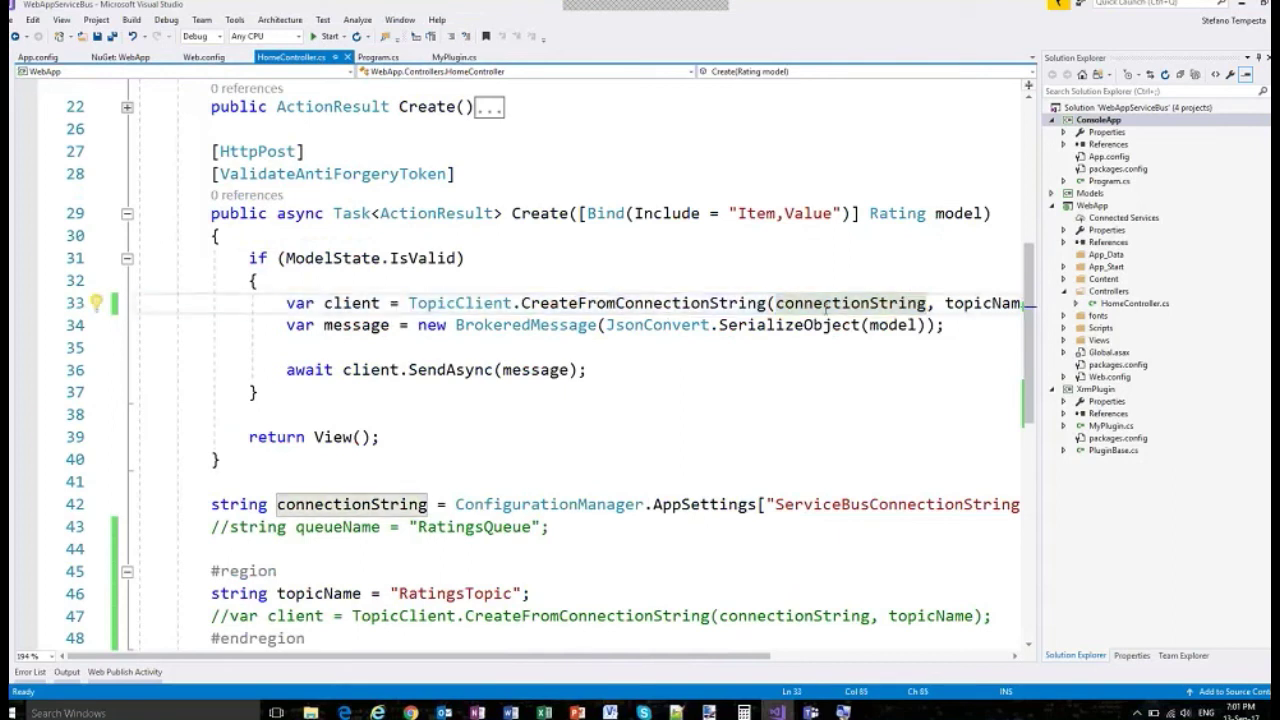
key("Right")
key("Right")
key("Right")
key("Right")
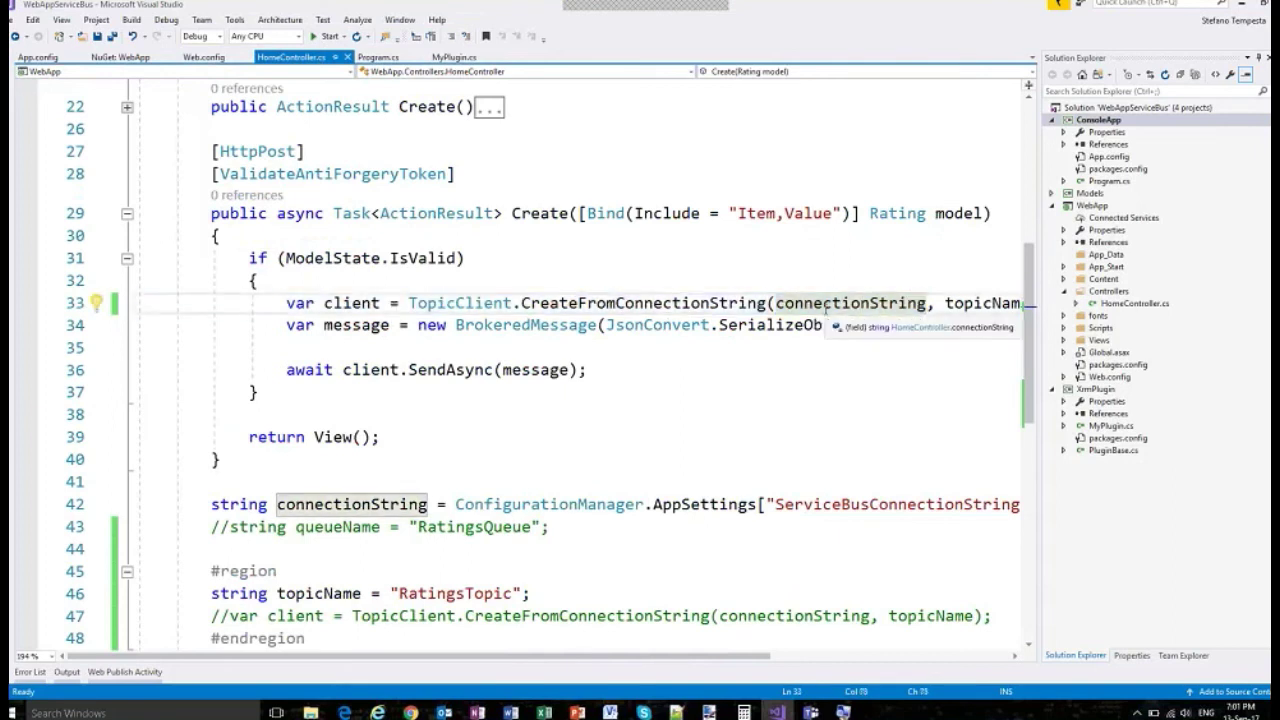
In the Azure portal, try removing Manage while keeping Send and Listen on the RootManageSharedAccessKey policy, and discard the unsaved edits
key("alt+Tab")
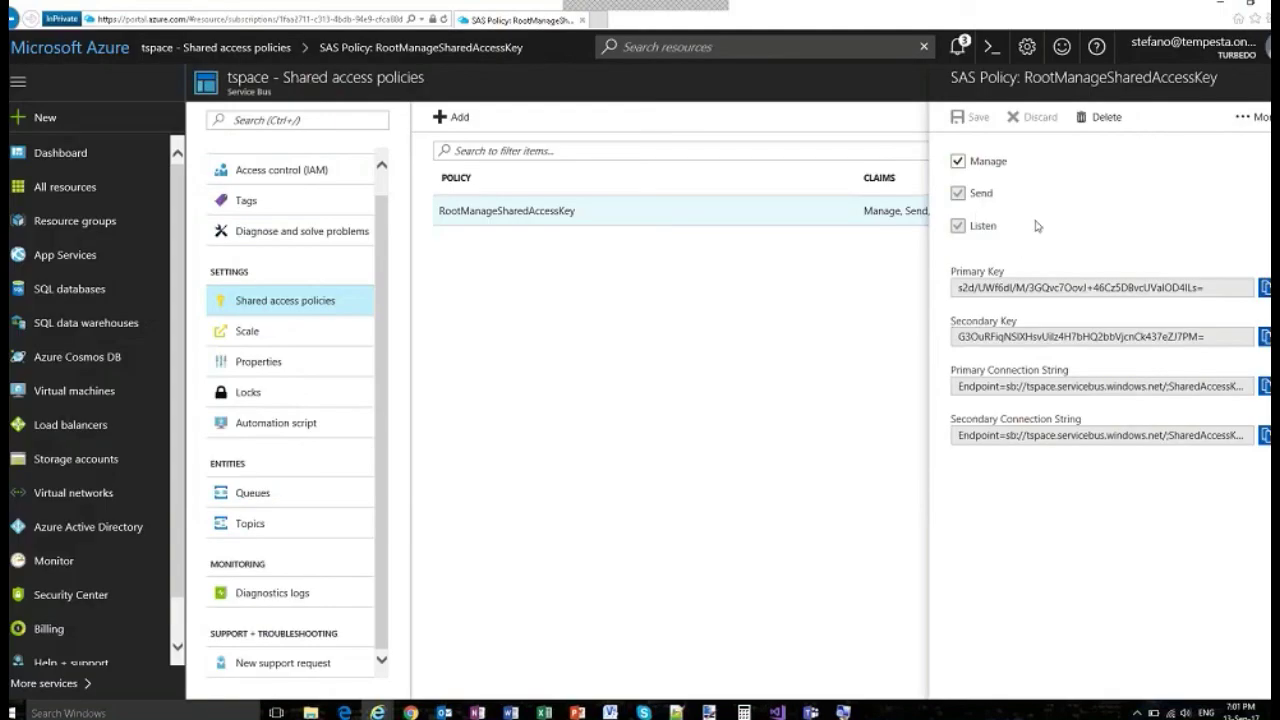
left_click(958, 161)
left_click(958, 226)
left_click(958, 194)
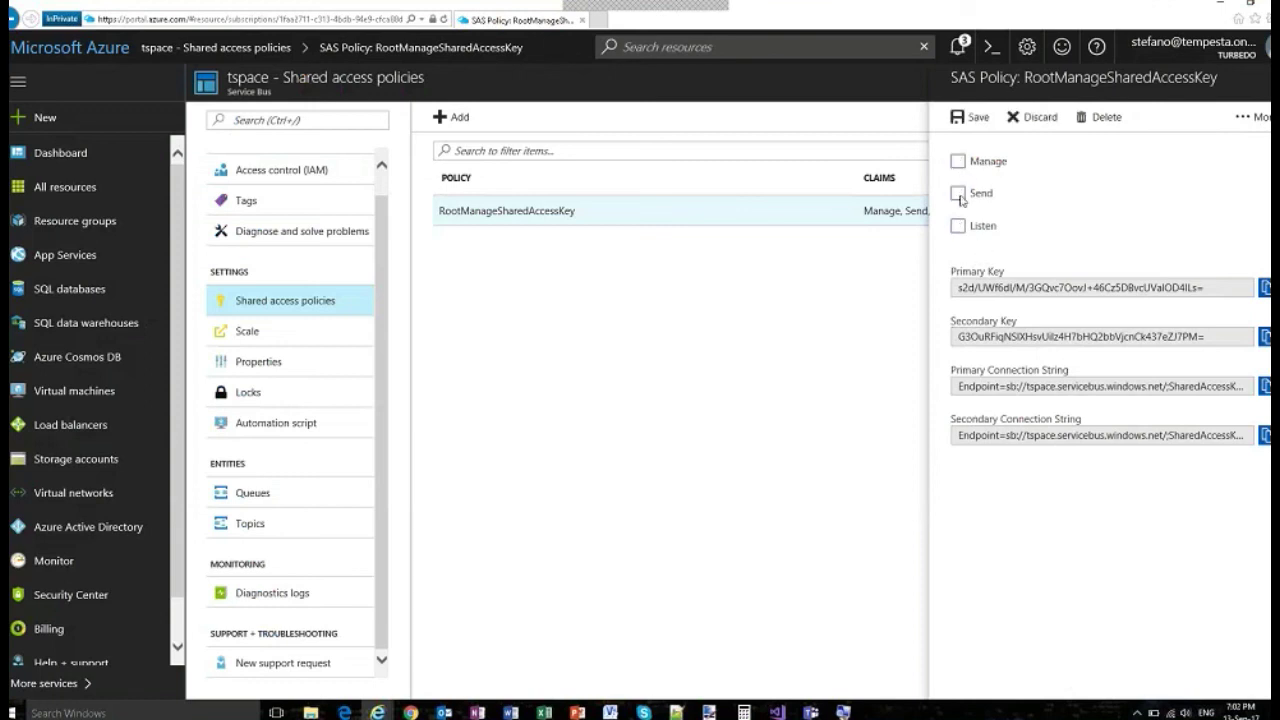
left_click(958, 194)
left_click(958, 226)
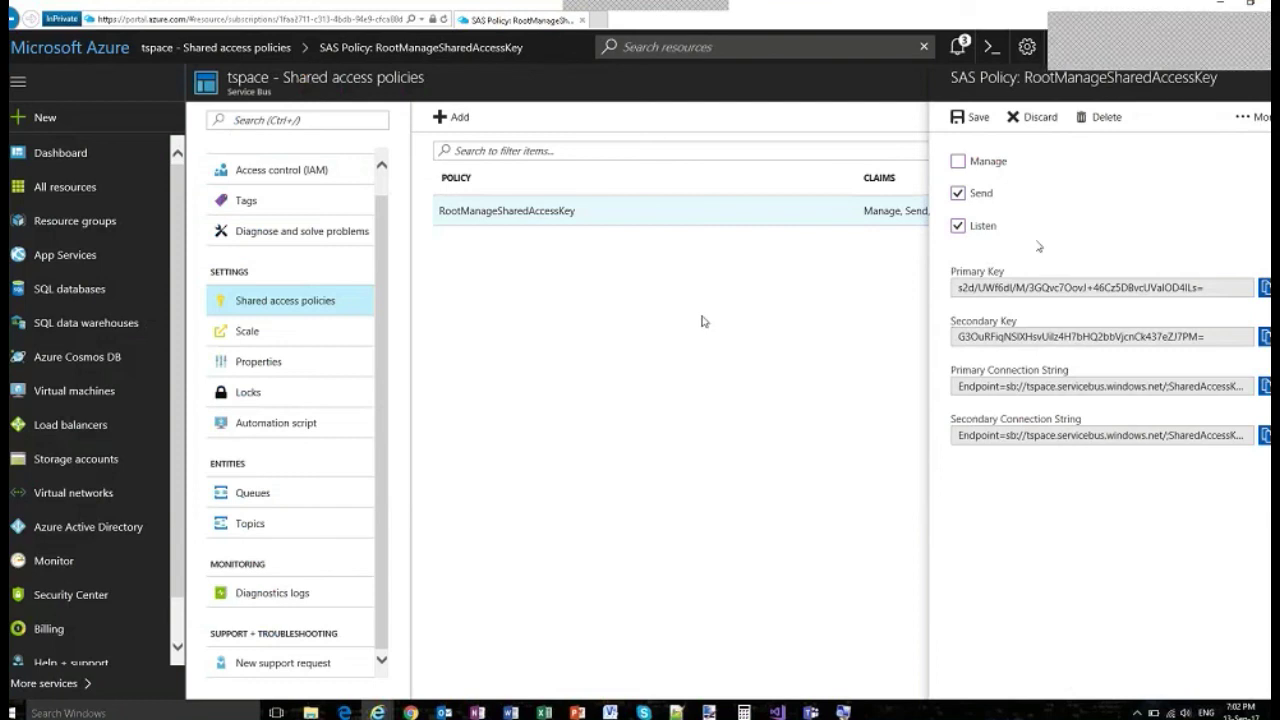
left_click(703, 321)
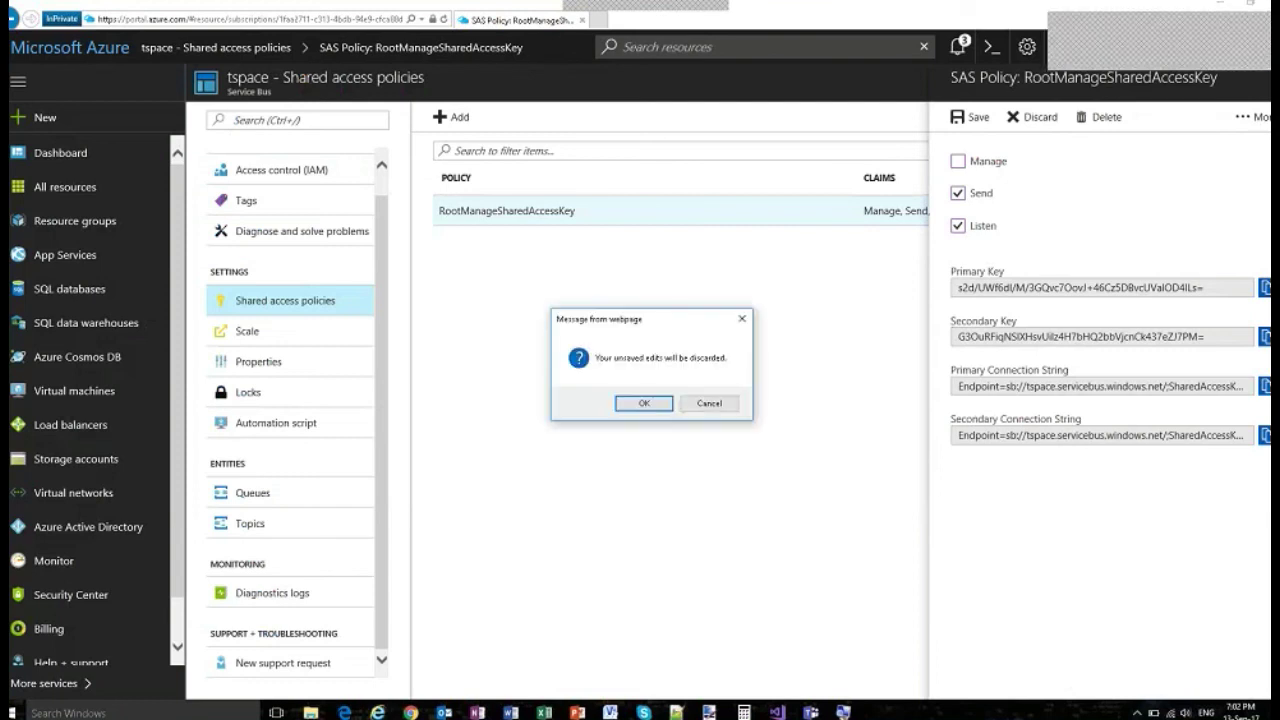
left_click(645, 402)
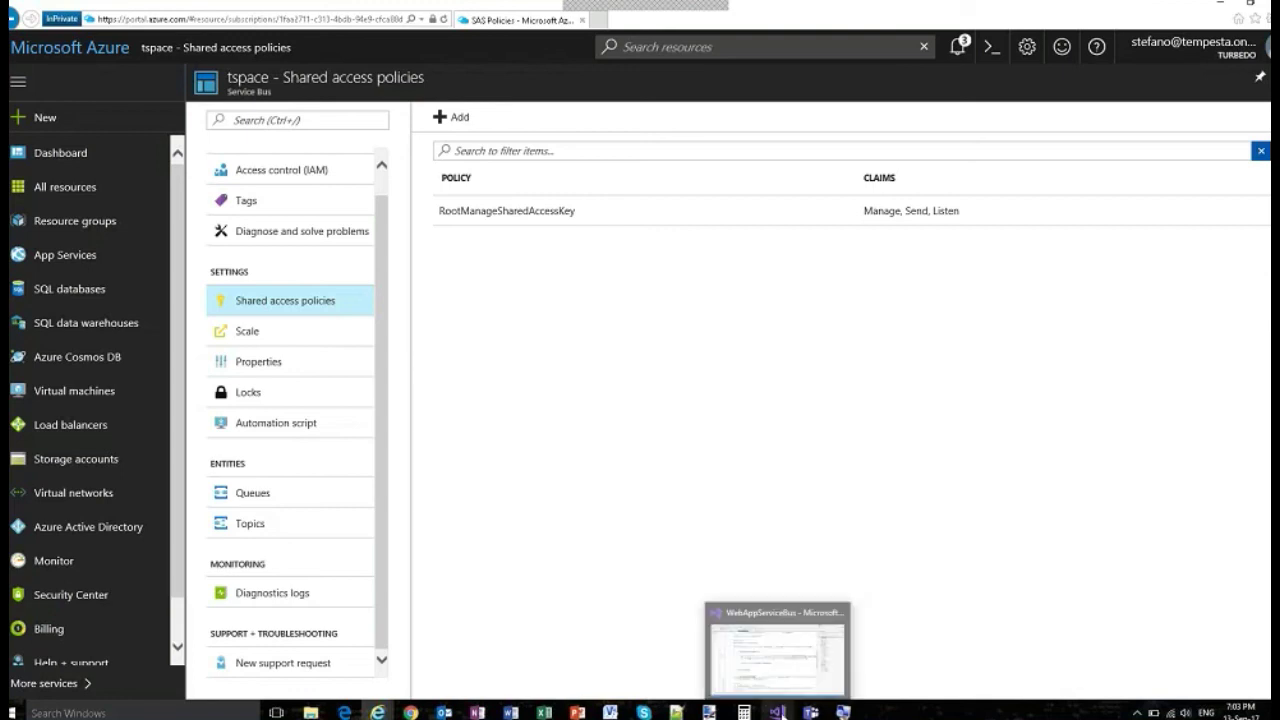
Return to Visual Studio and examine MyPlugin.cs, highlighting TopicClient, CreateFromConnectionString, SendAsync and the ExecuteCrmPlugin method
left_click(782, 713)
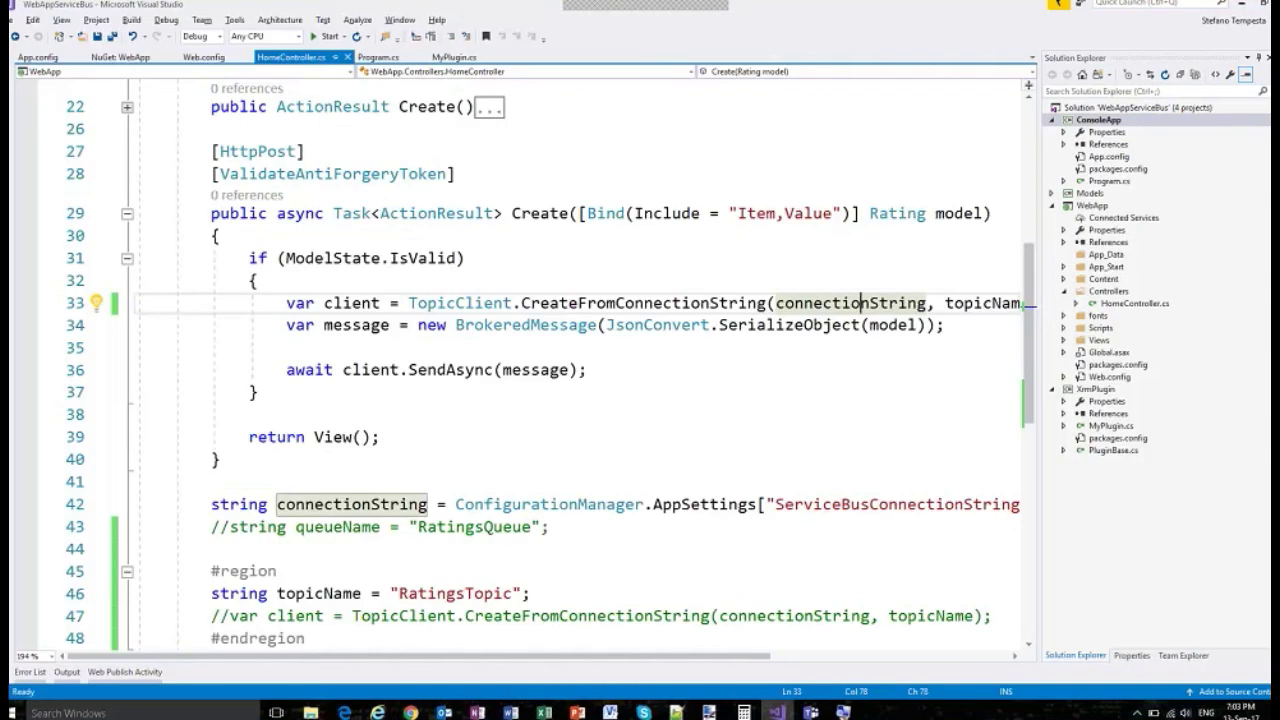
left_click(452, 57)
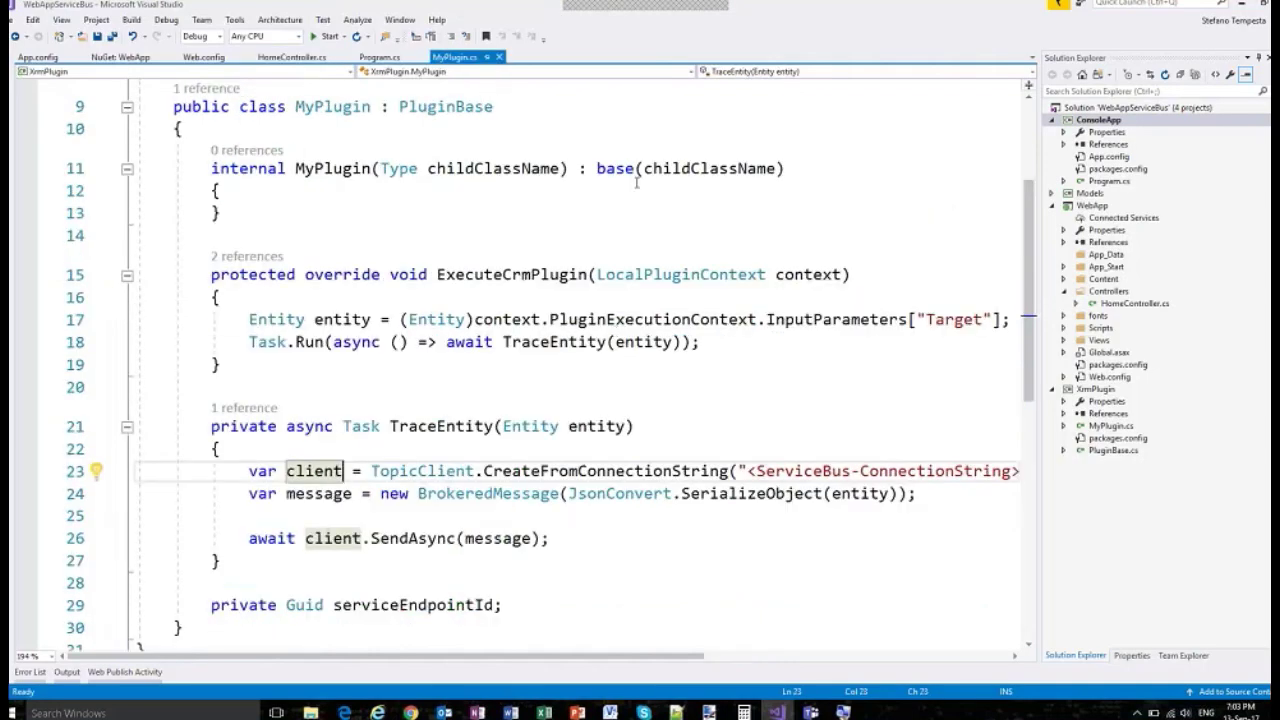
left_click(410, 471)
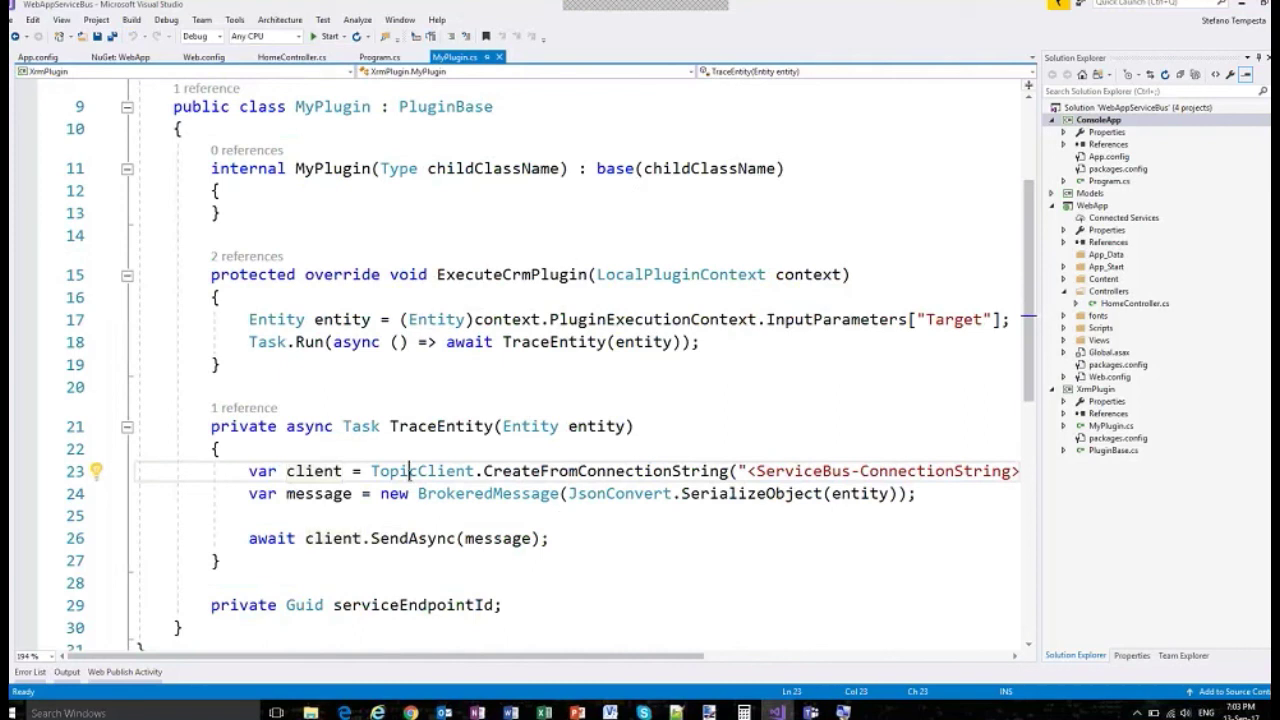
scroll(540, 497, "up", 2, "ctrl")
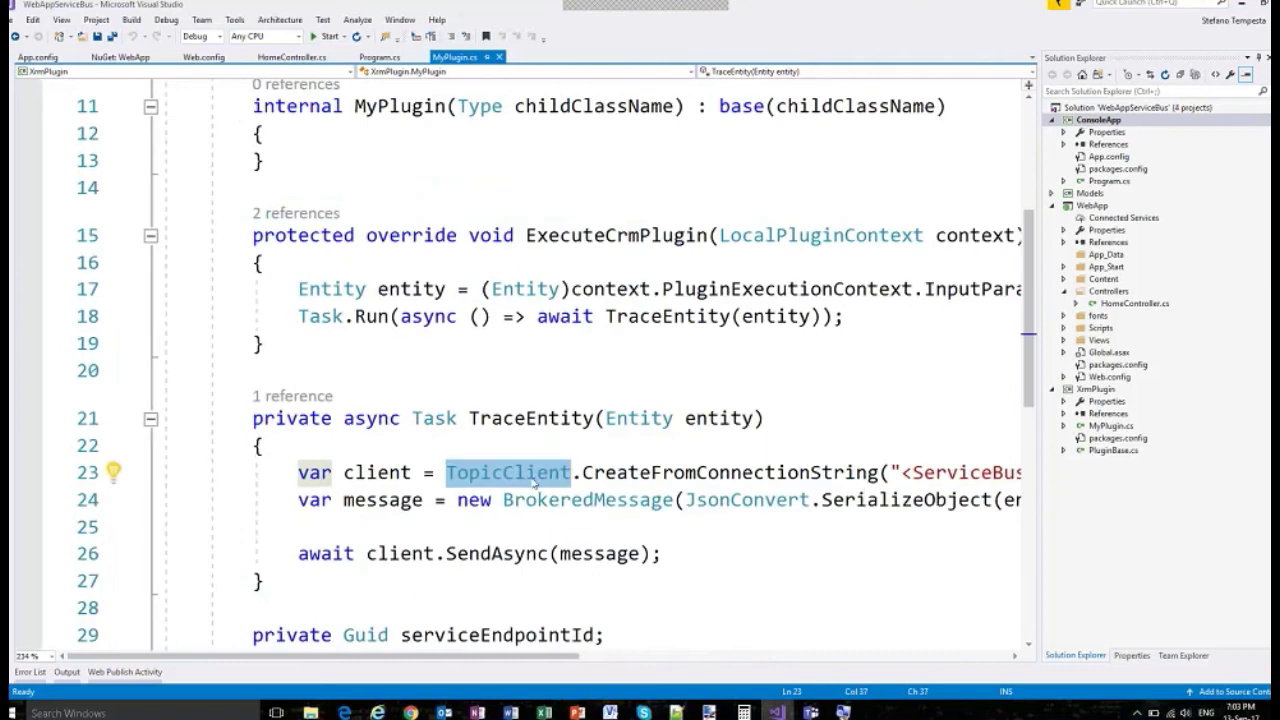
scroll(851, 504, "up", 1, "ctrl")
scroll(851, 504, "down", 2)
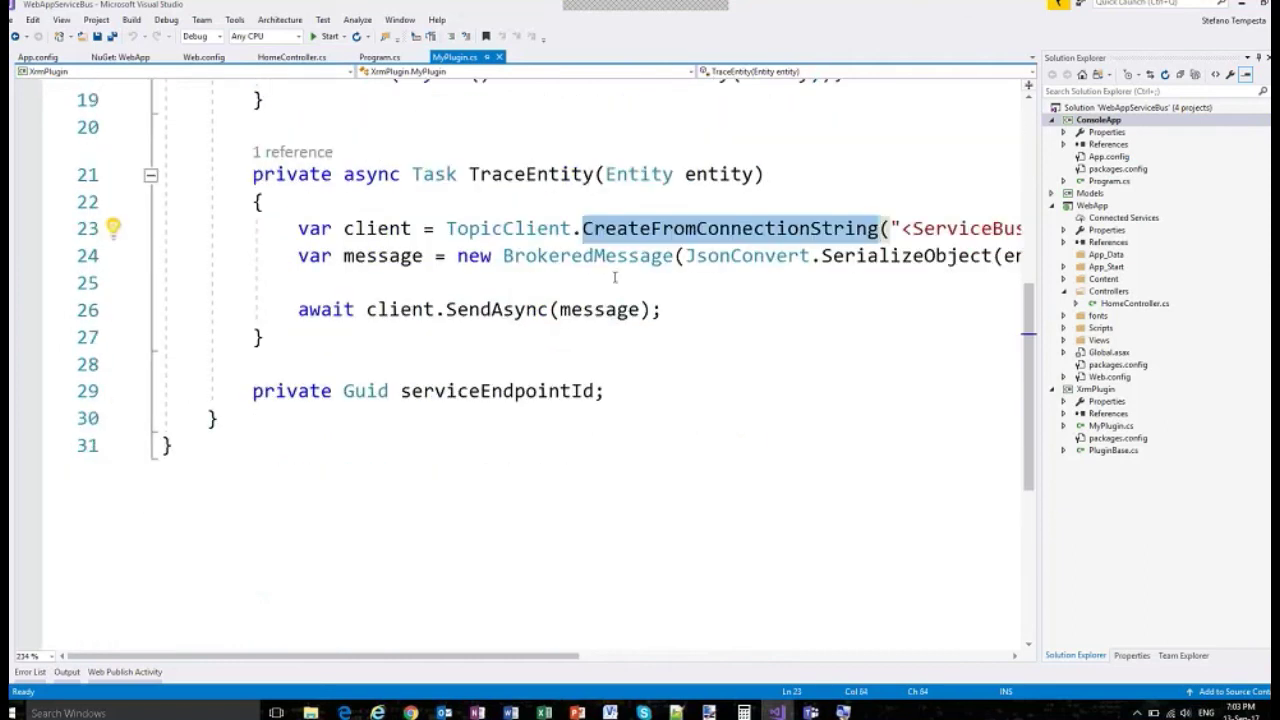
left_click(550, 309)
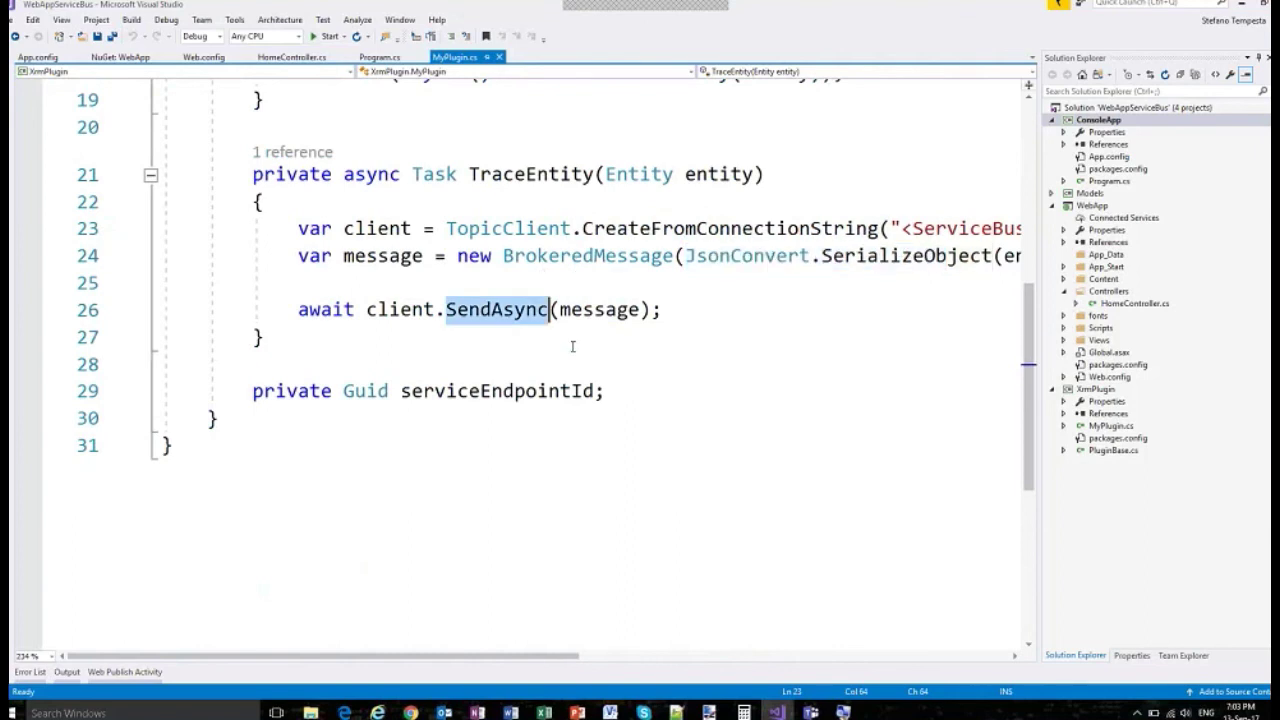
scroll(684, 327, "down", 1, "ctrl")
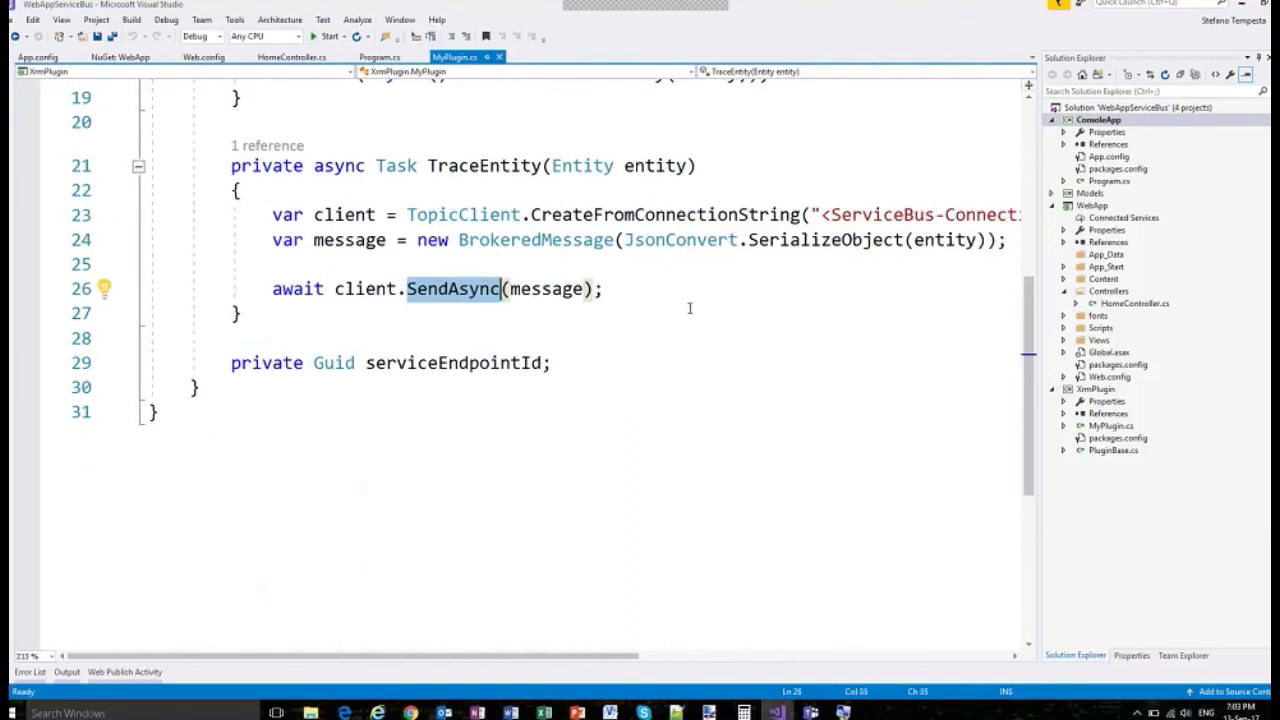
key("ctrl+minus")
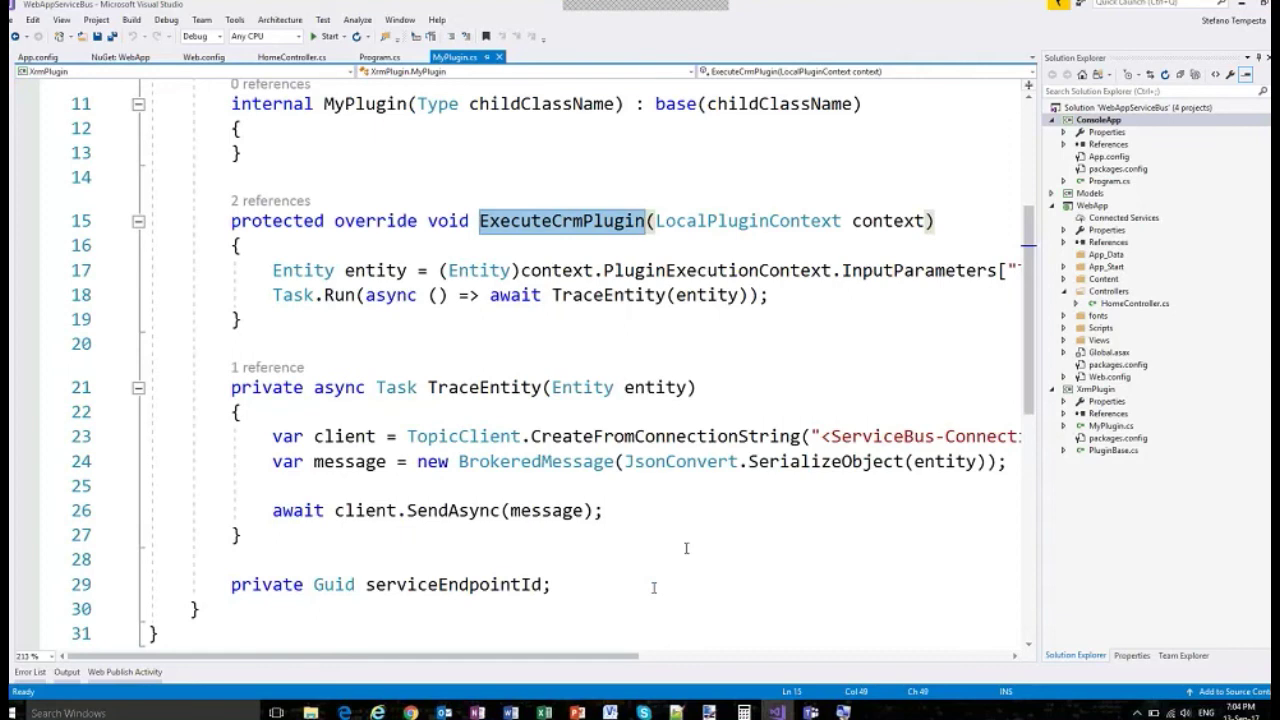
mouse_move(627, 468)
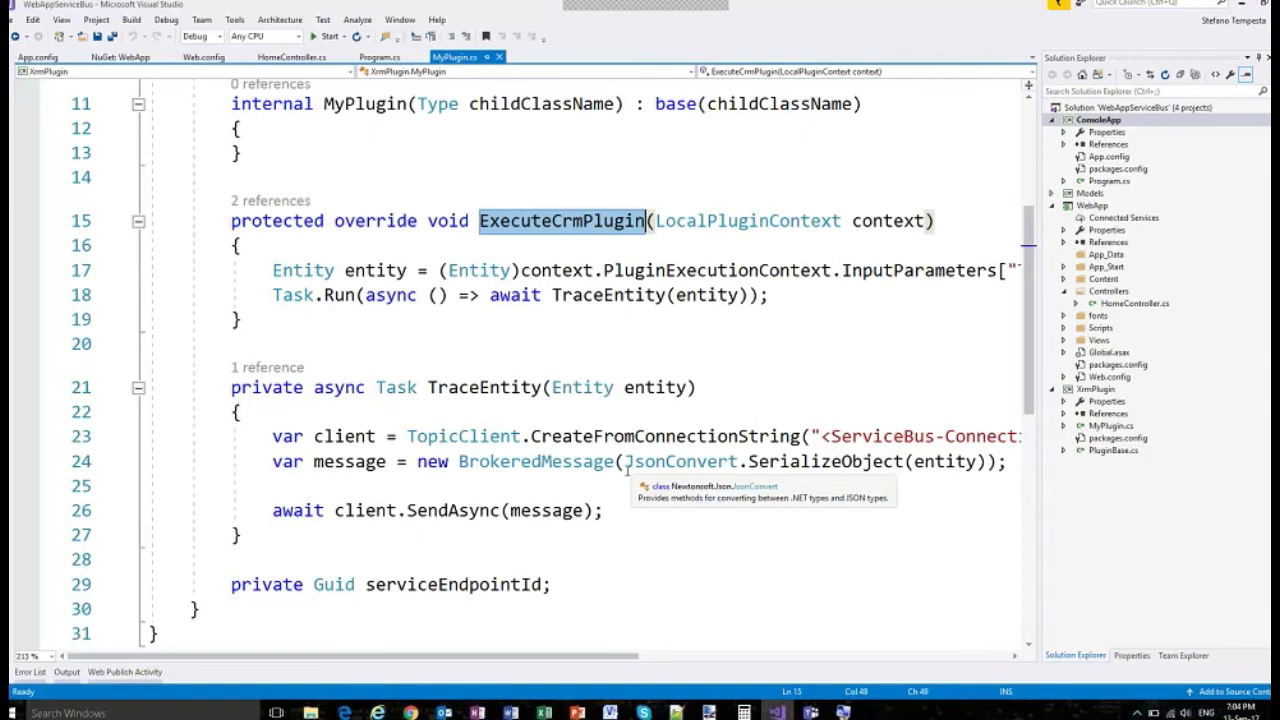
mouse_move(487, 278)
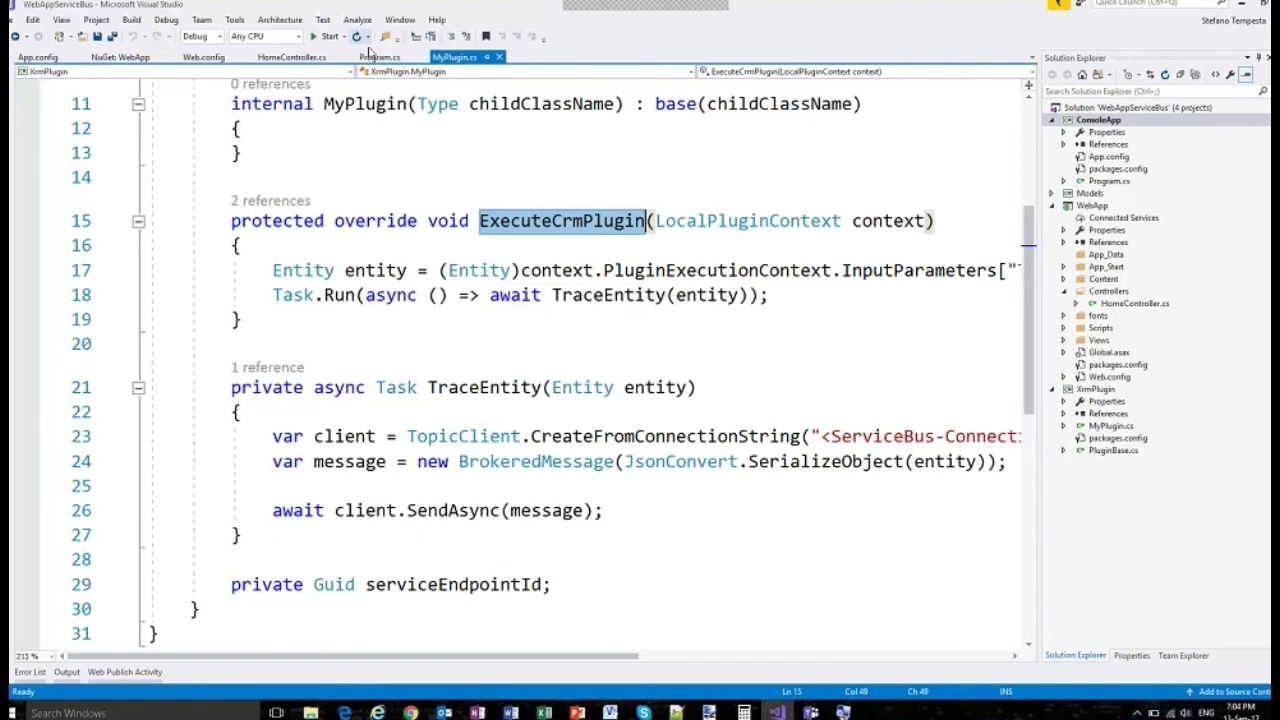
Revisit HomeController.cs and highlight the client.OnMessage call in the ReadFromServiceBusTopic method of Program.cs
left_click(292, 57)
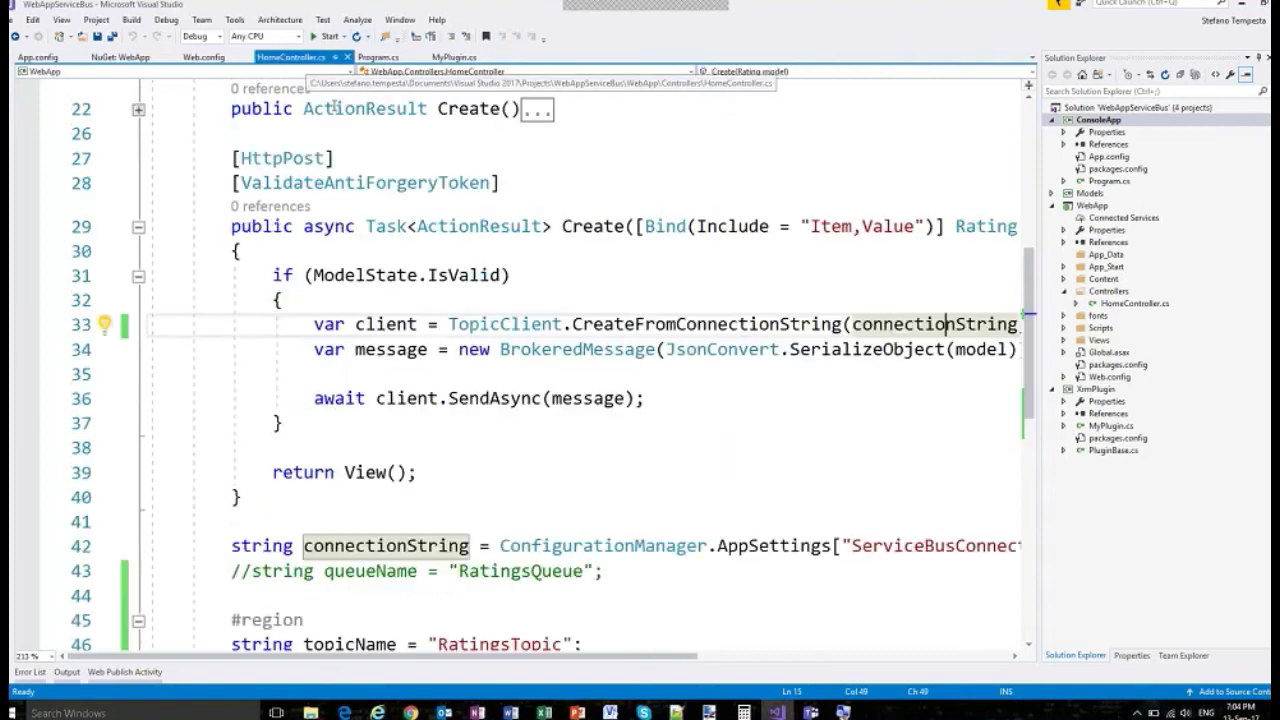
left_click(384, 60)
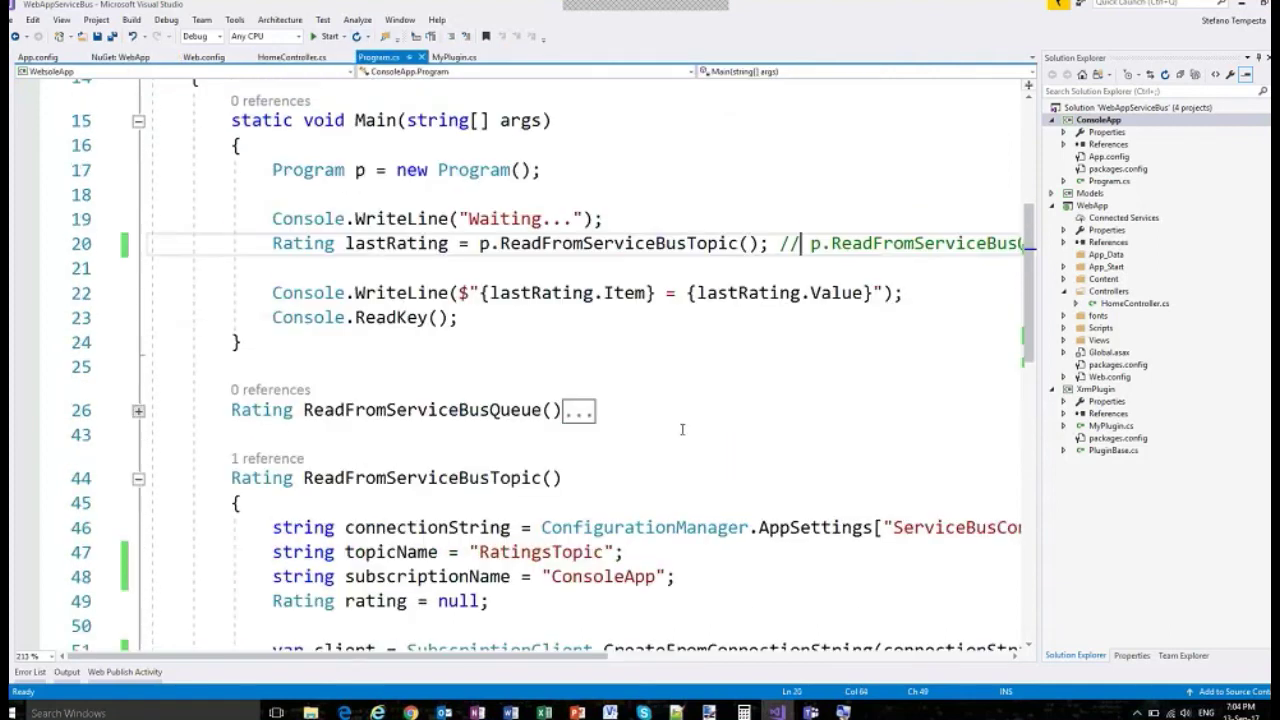
scroll(780, 398, "down", 3)
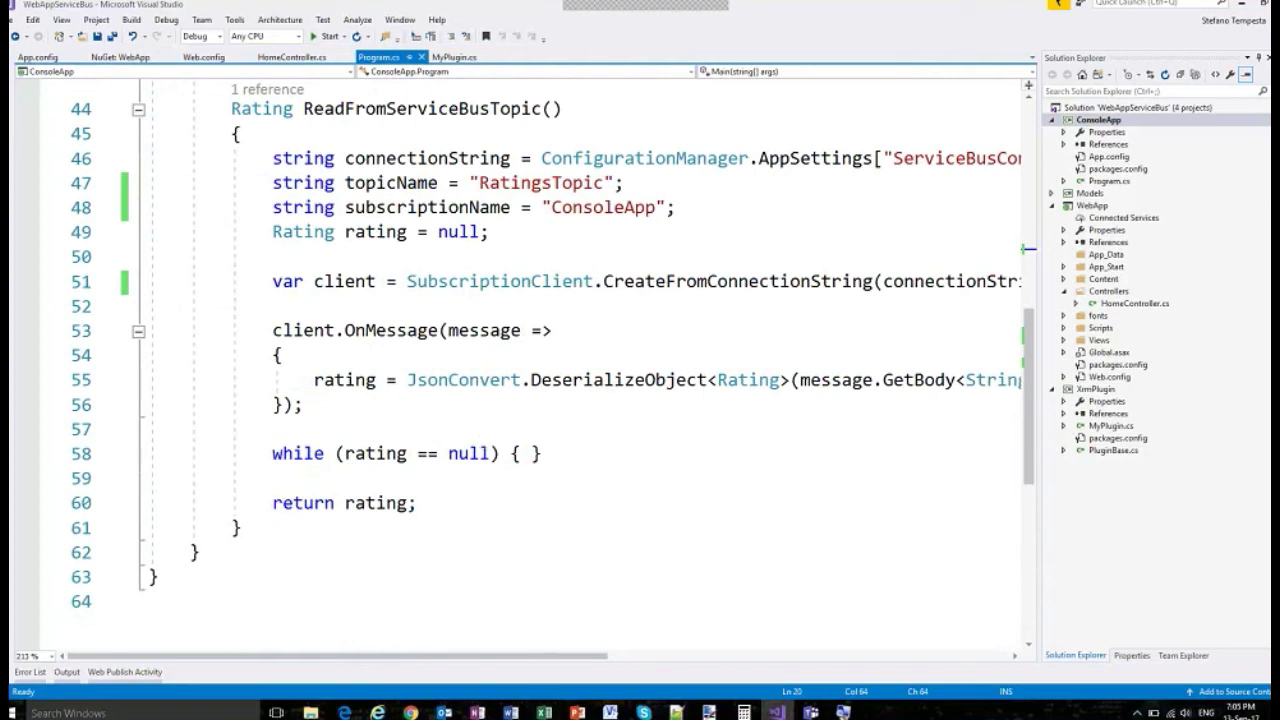
left_click_drag(275, 330, 556, 331)
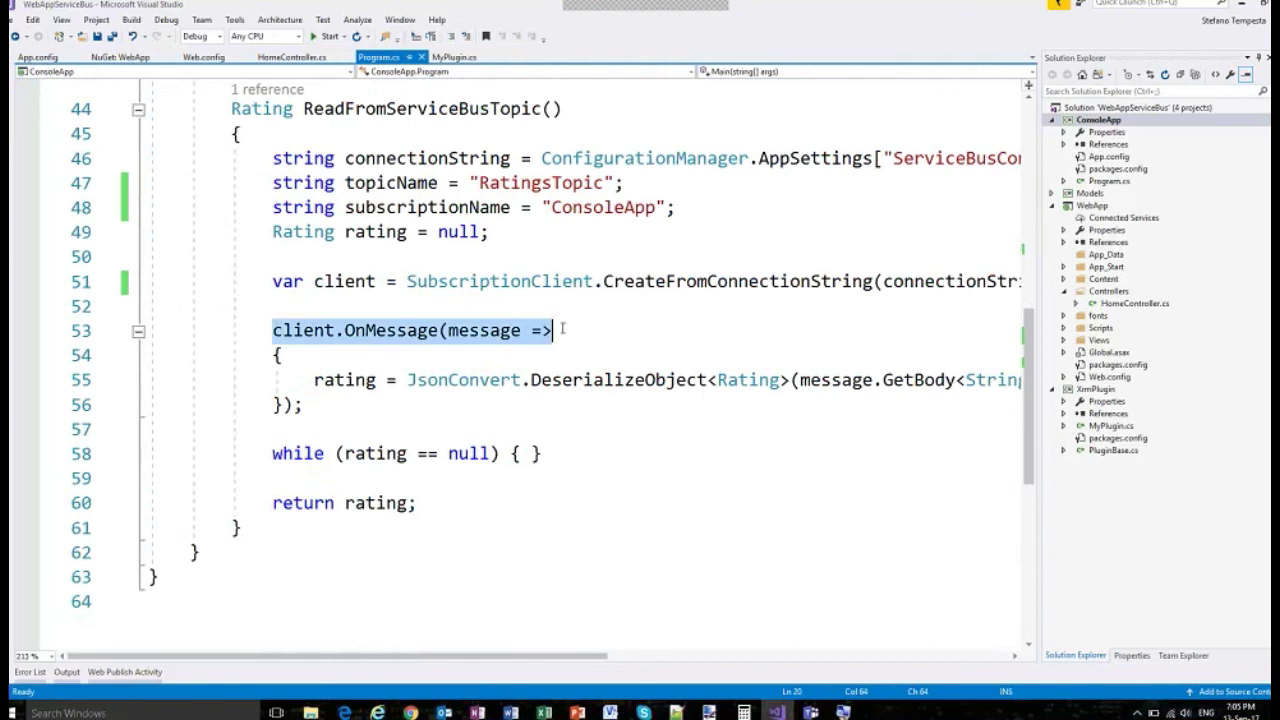
double_click(418, 338)
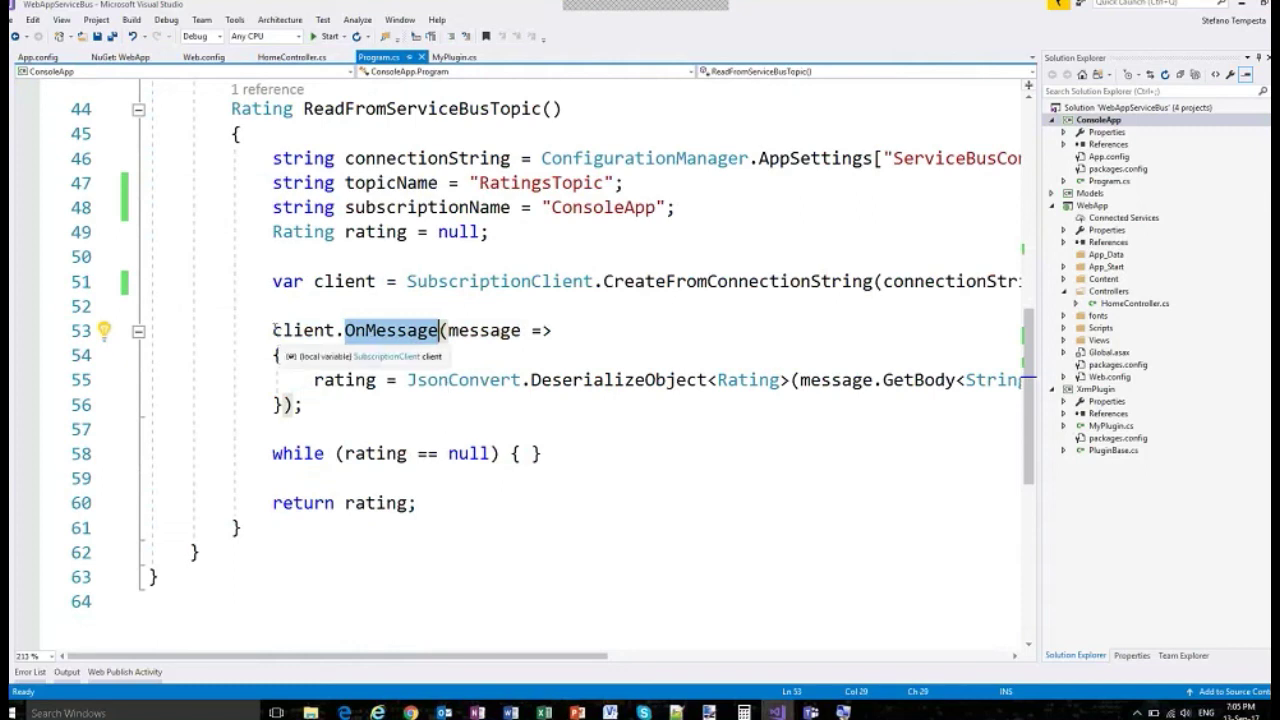
Highlight the whole OnMessage handler block in Program.cs, from client.OnMessage to its closing bracket, and clear the selection
left_click_drag(272, 330, 316, 407)
left_click(316, 407)
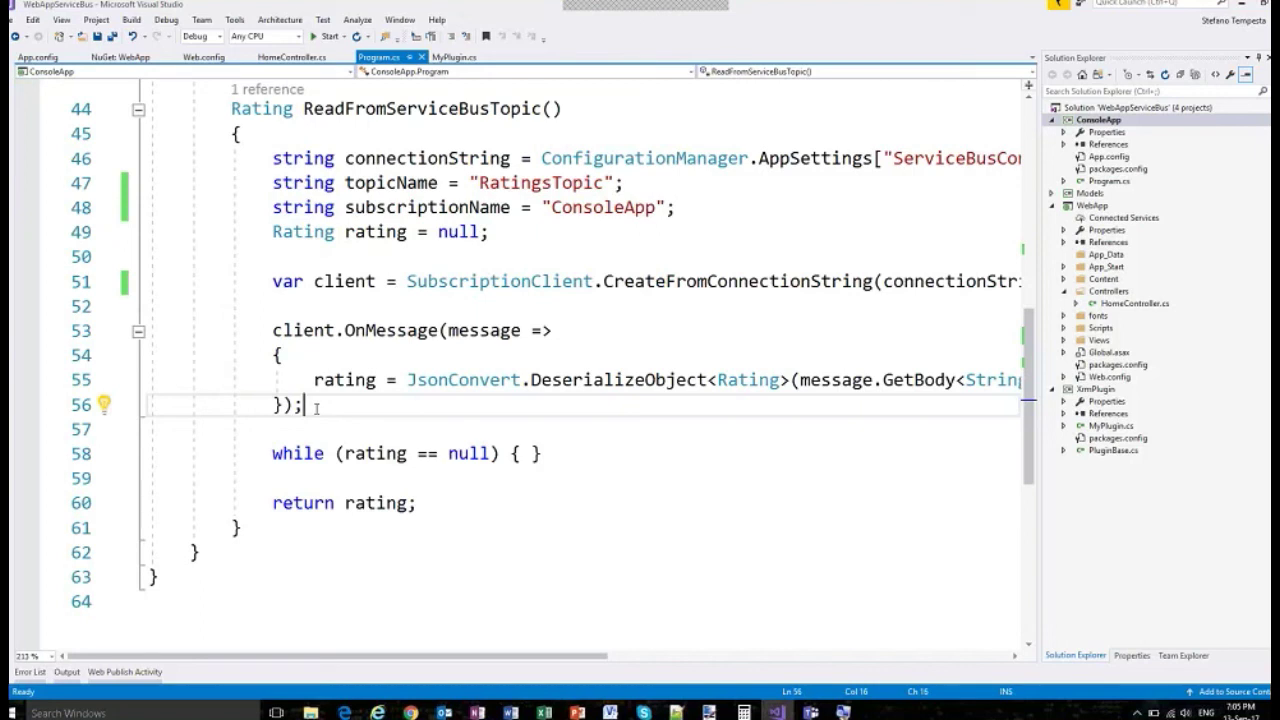
left_click_drag(270, 330, 324, 403)
left_click(324, 403)
left_click(272, 330)
left_click_drag(272, 330, 302, 404)
left_click(376, 414)
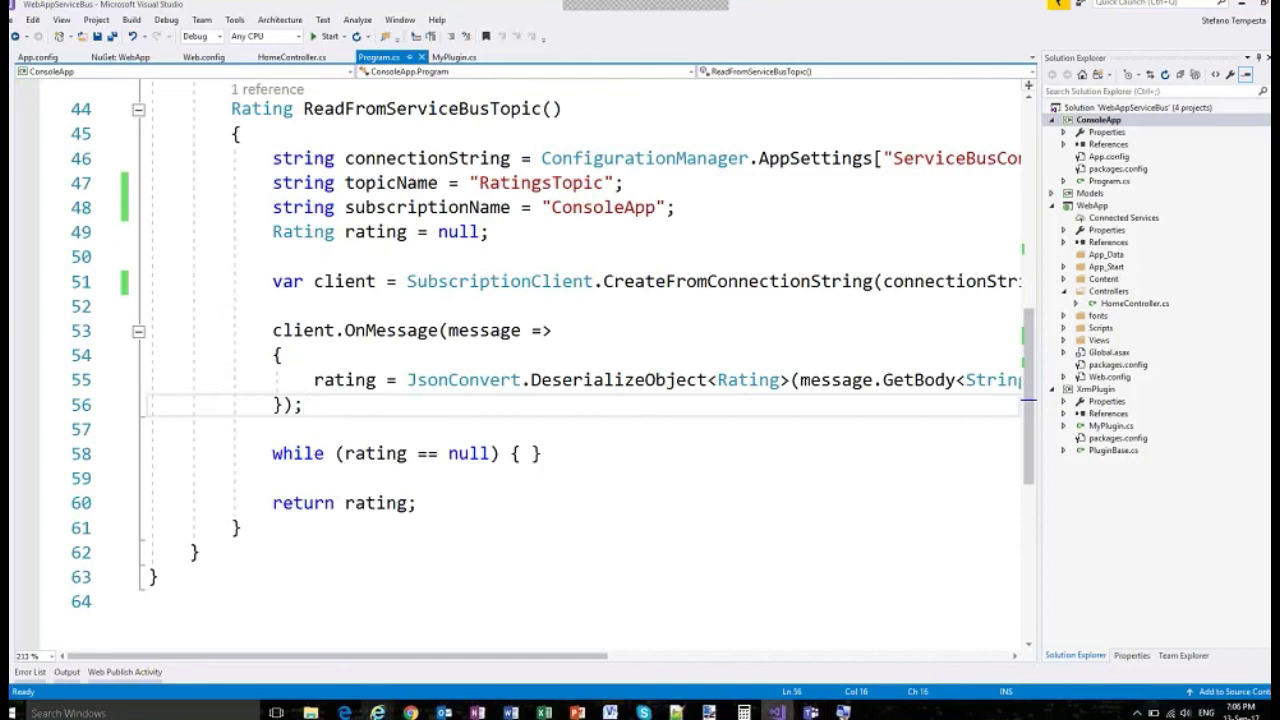
Switch to PowerApps, start a new connection, and search the connector list for dynamics and for sharepoint
mouse_move(377, 712)
left_click(391, 664)
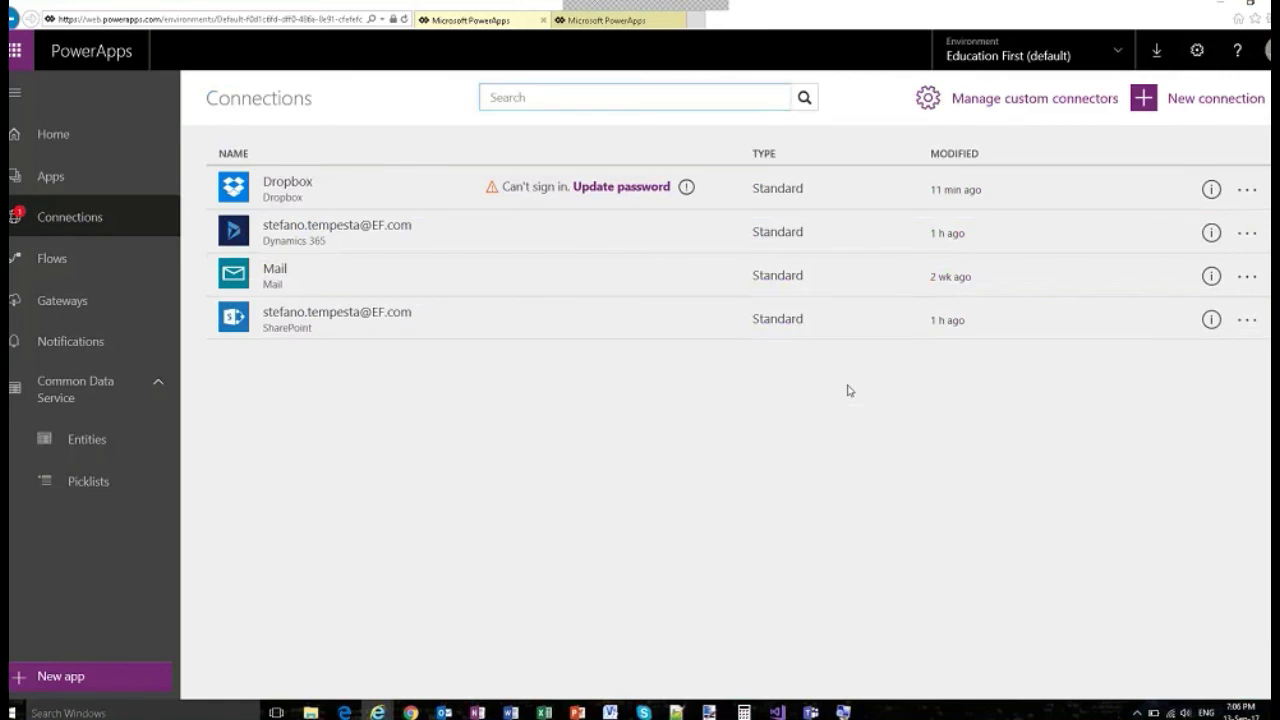
left_click(1189, 101)
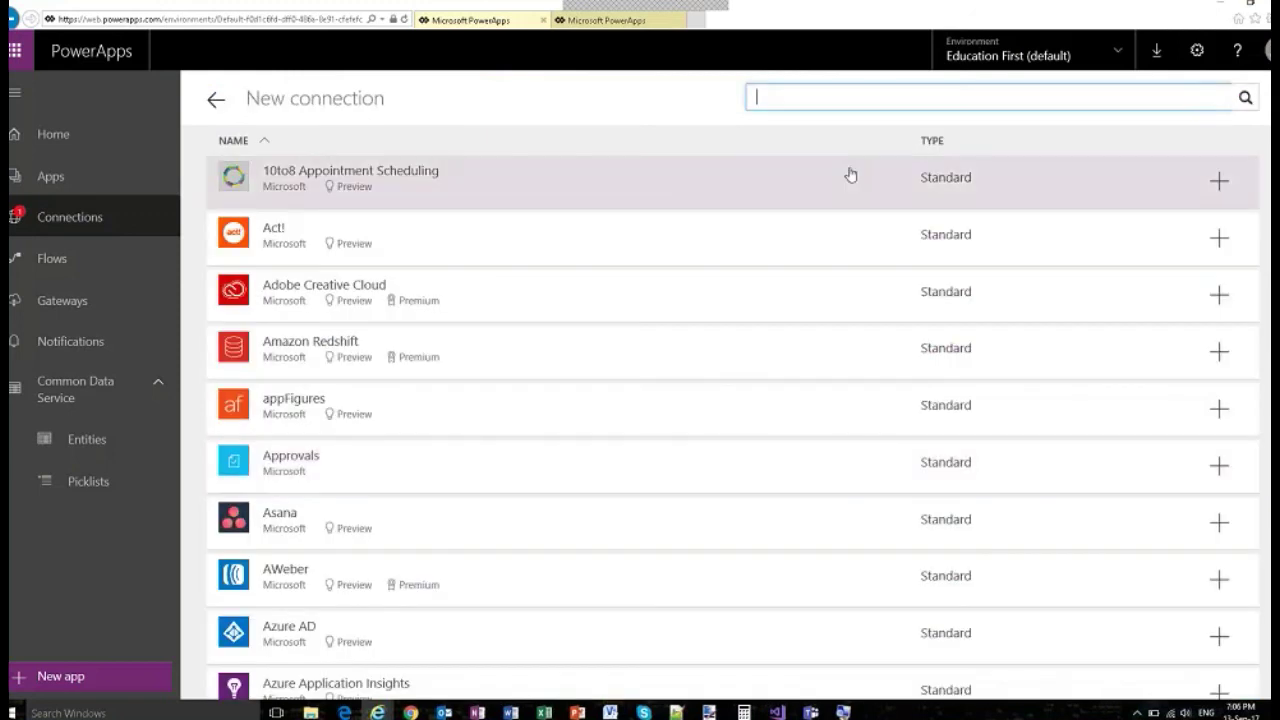
type("dynamics")
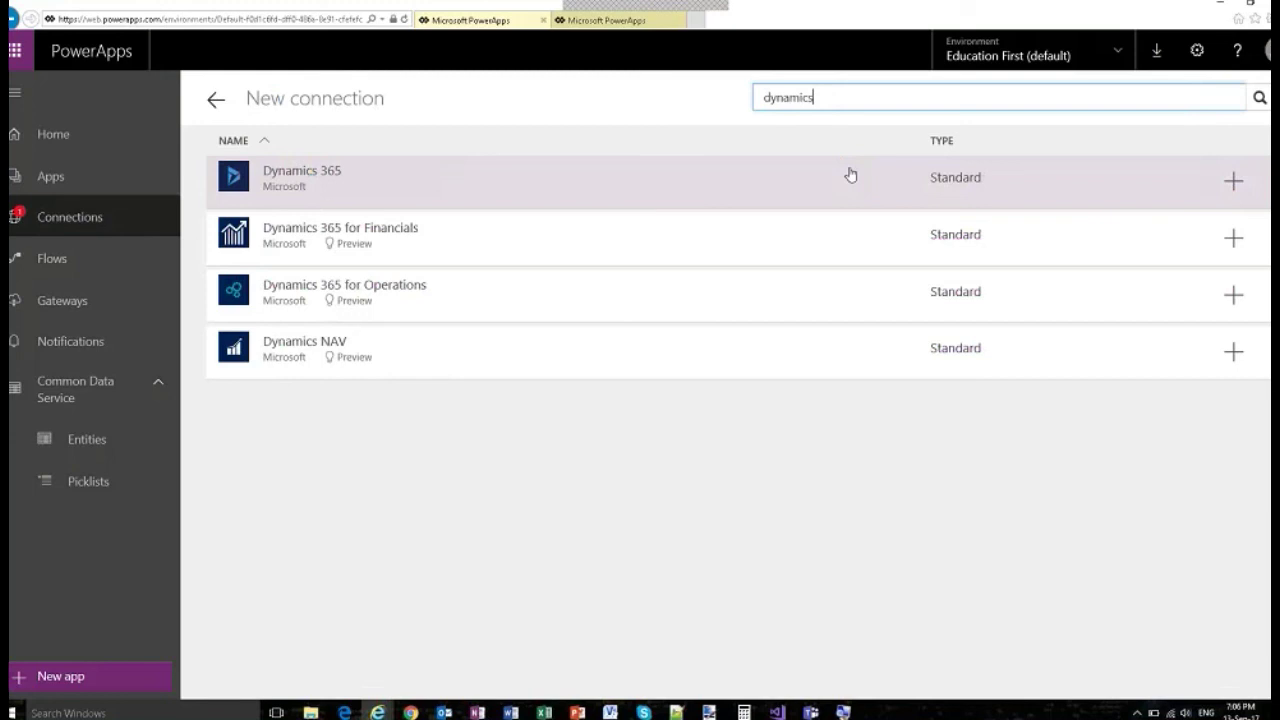
left_click_drag(830, 98, 704, 101)
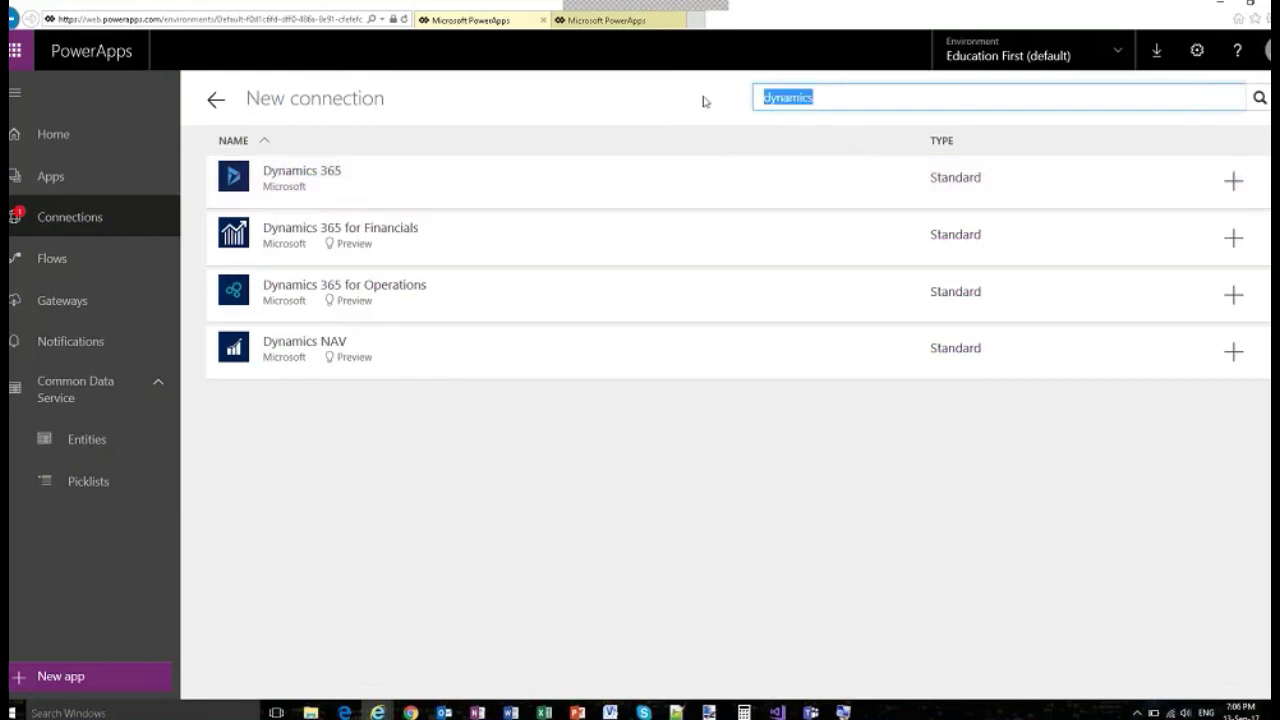
type("sharepoint")
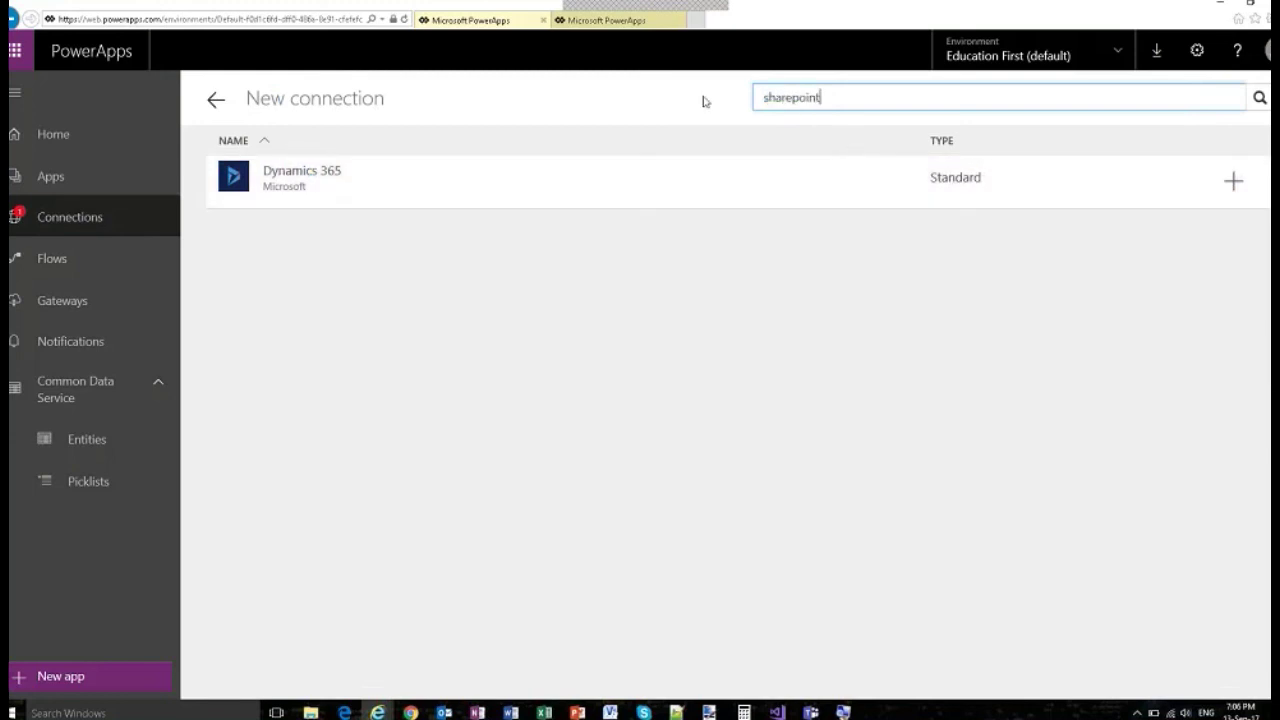
Examine the SharePoint connection's on-premises data gateway option, including Windows authentication, credential fields and gateway choice, and cancel without creating it
left_click(706, 180)
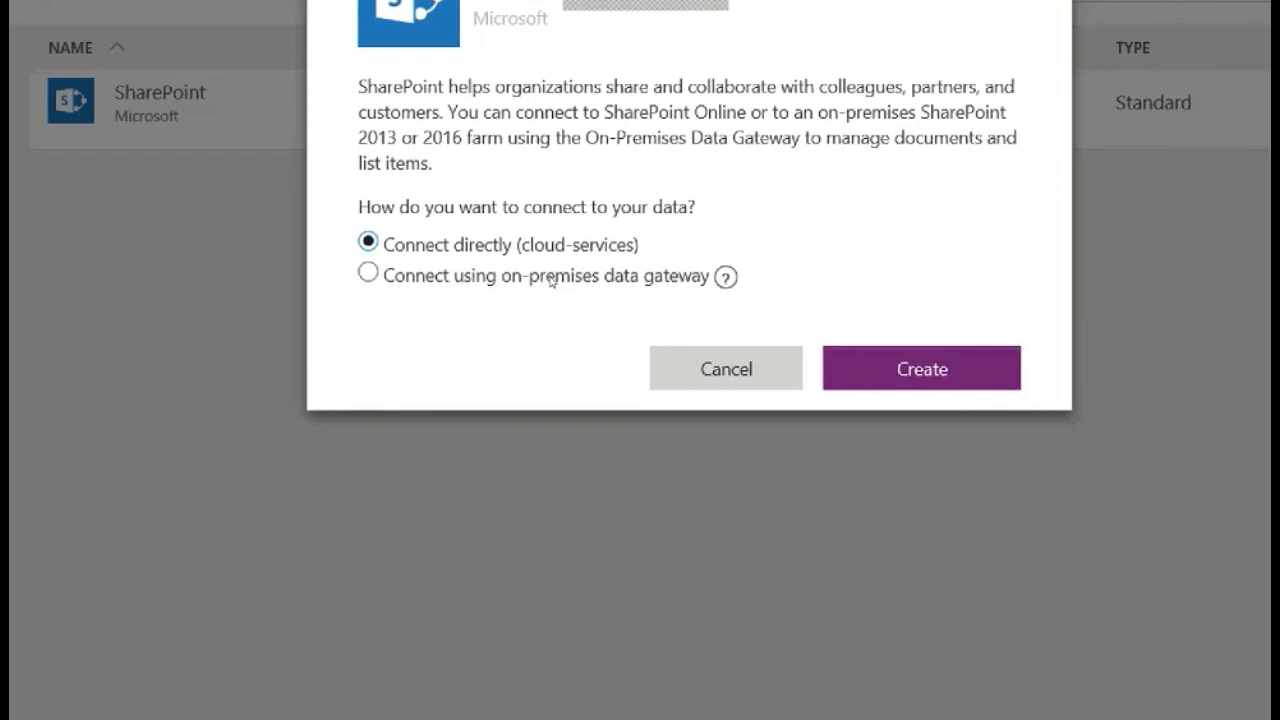
left_click(368, 272)
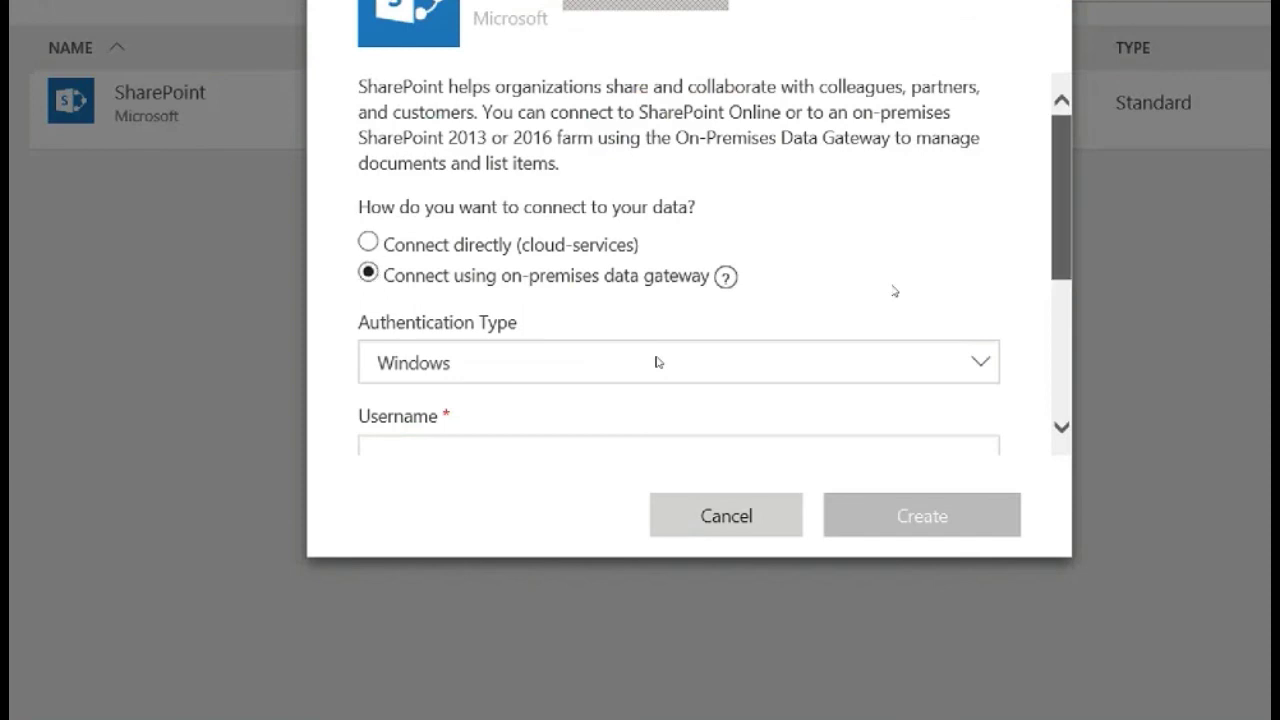
scroll(657, 362, "down", 3)
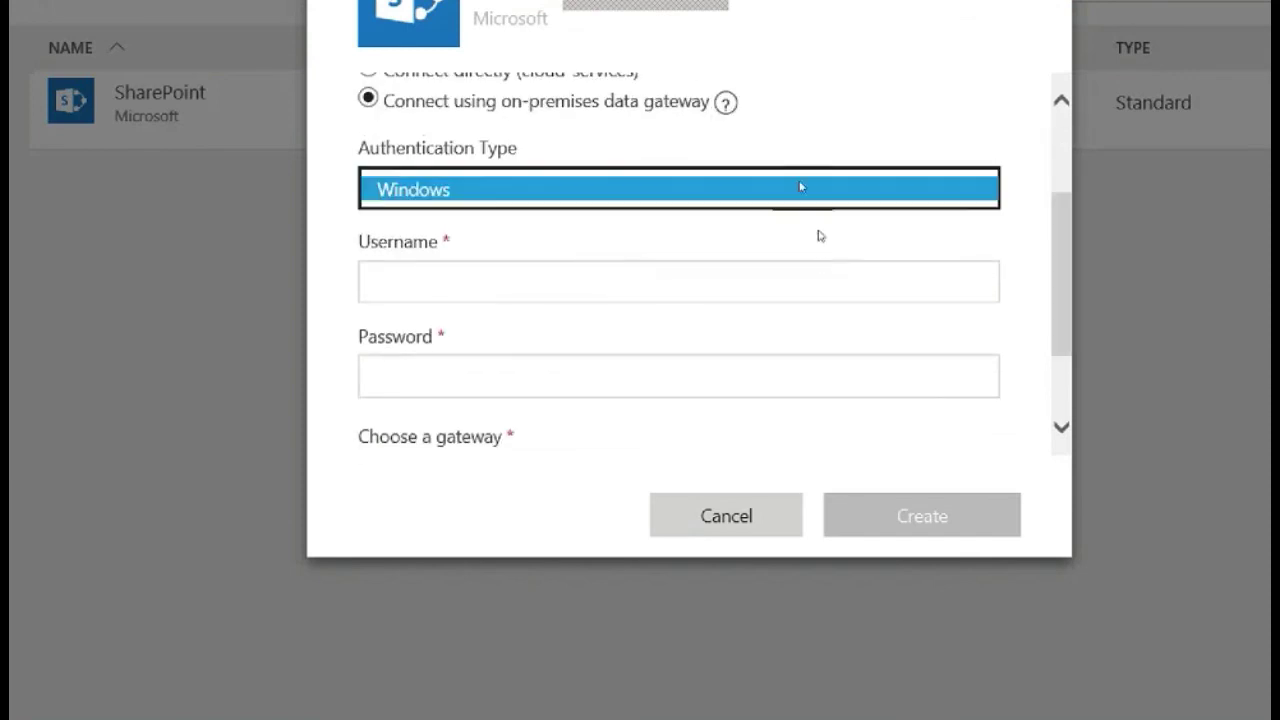
left_click(800, 188)
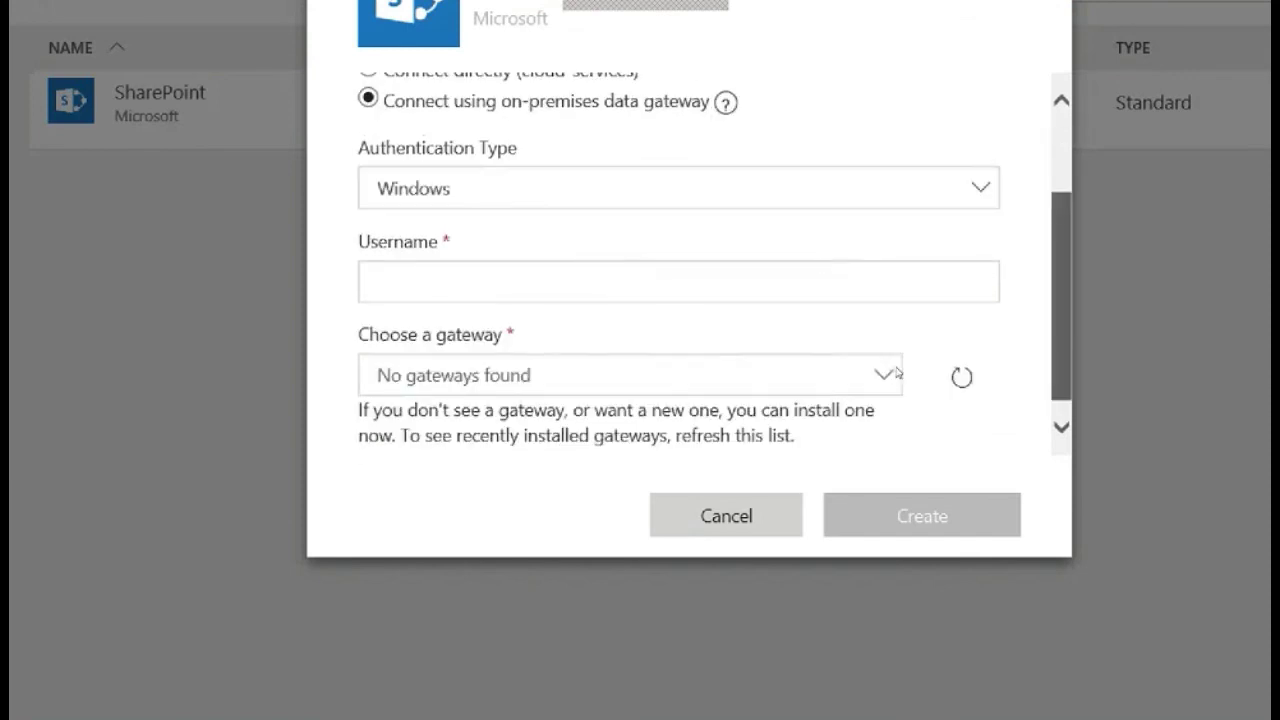
scroll(800, 366, "down", 2)
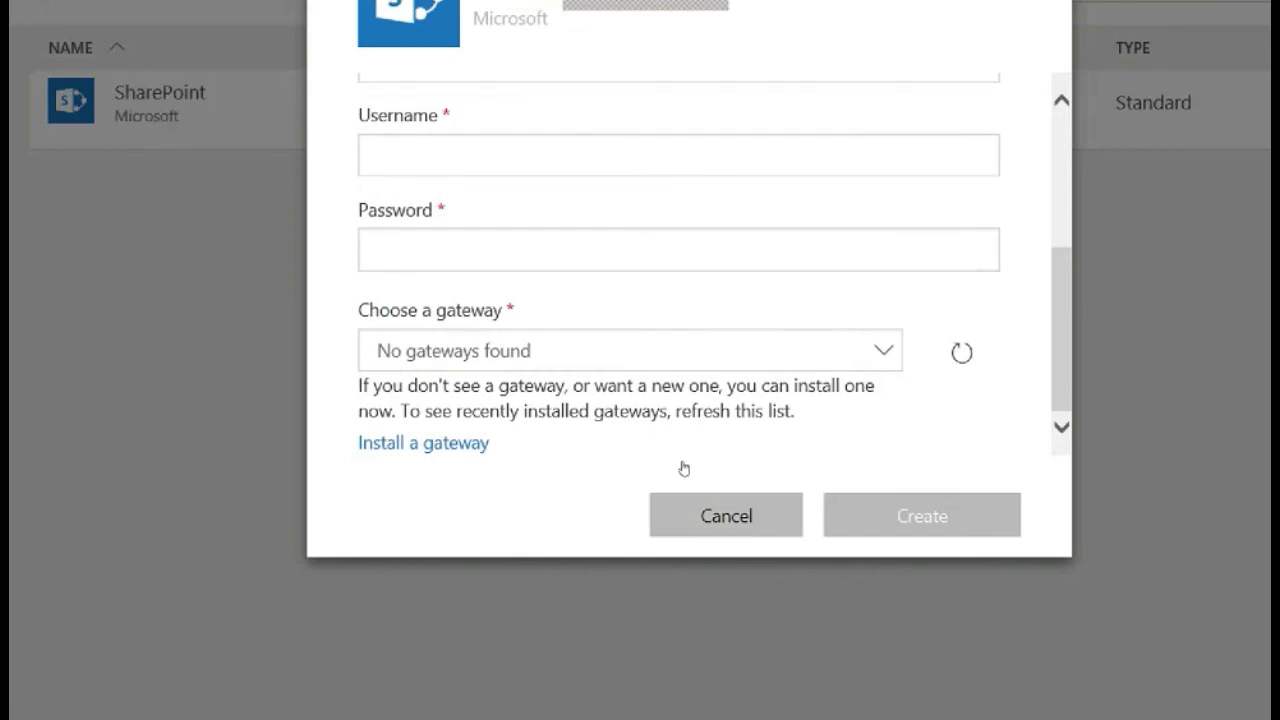
left_click(690, 514)
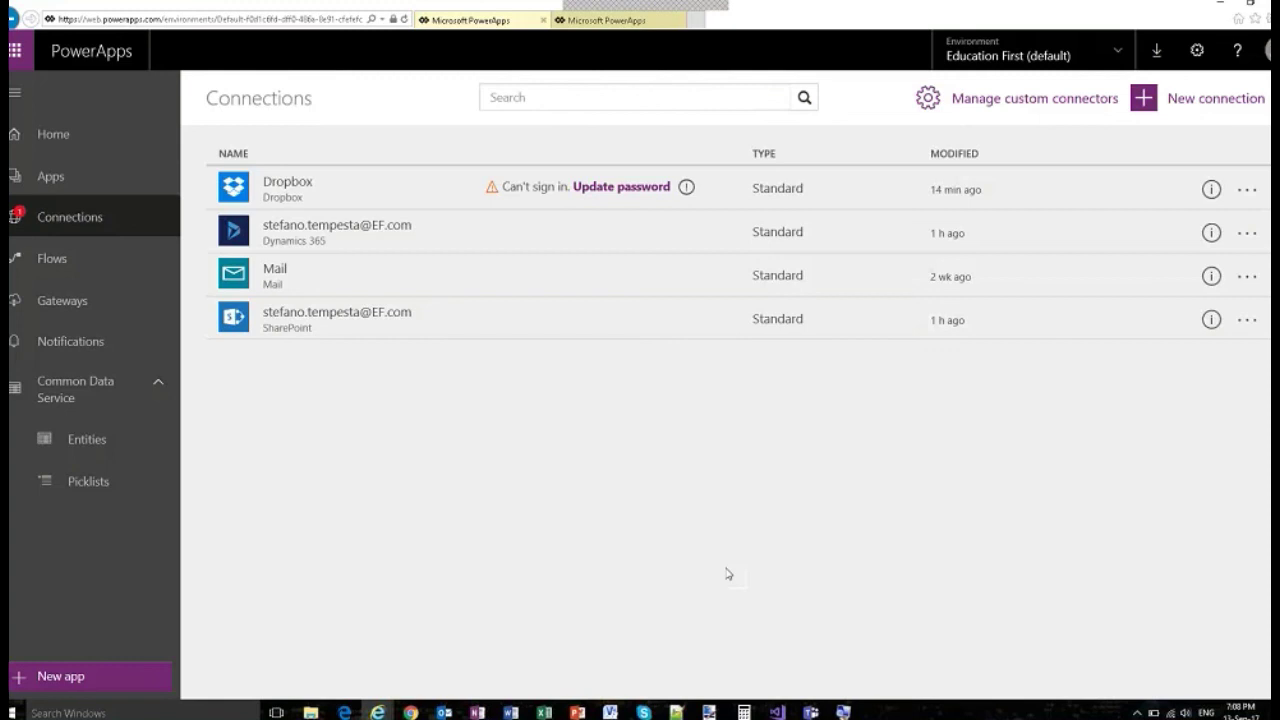
Switch to the PowerPoint presentation at its closing THANK YOU ! slide
key("alt+Tab")
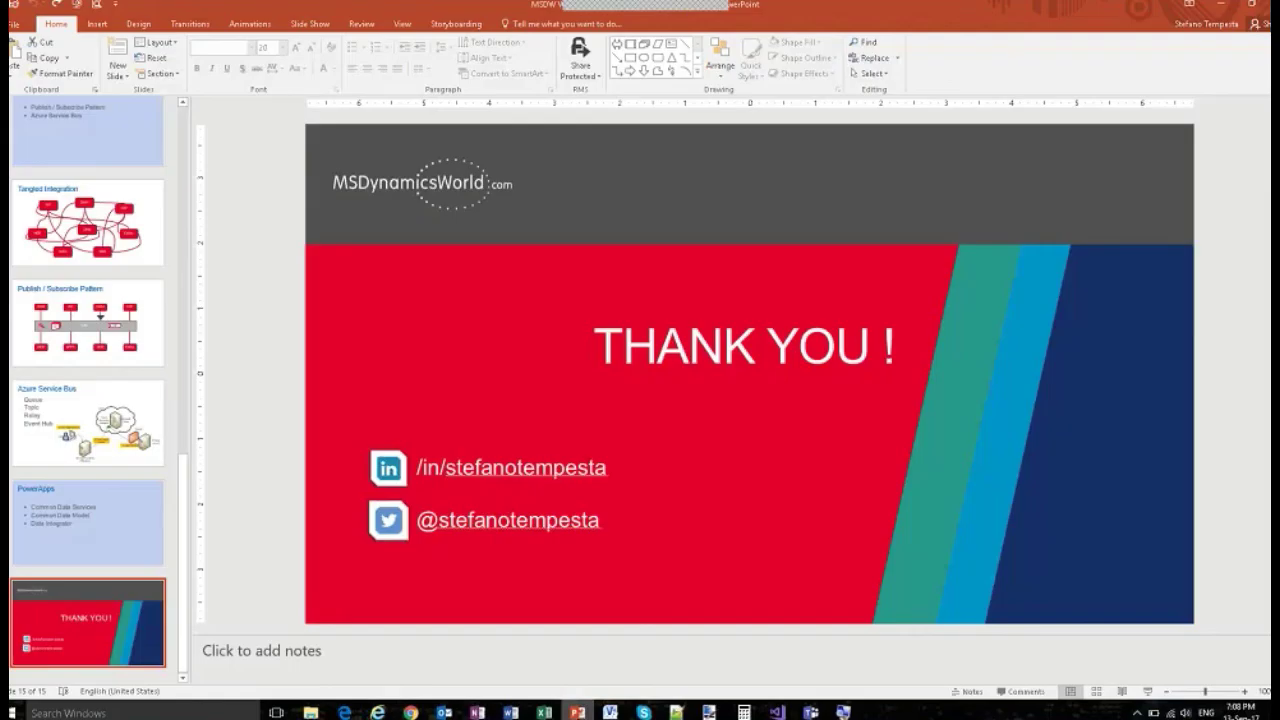